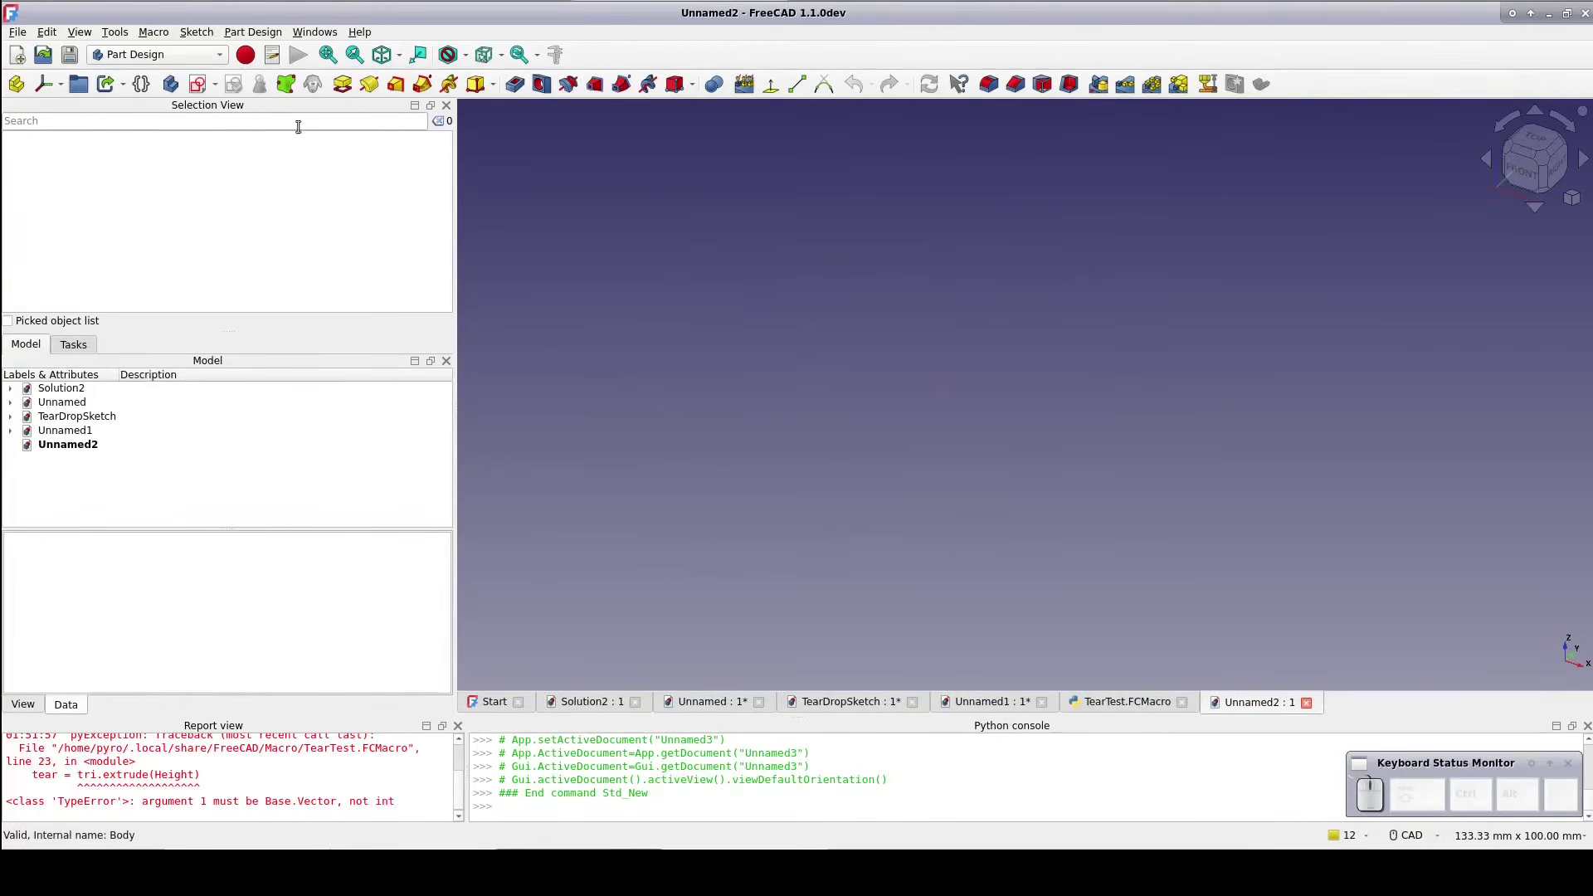
Sketch a rectangle centred on the origin of the XY plane, about 116 mm wide and 35 mm high
{"action": "left_click", "coordinate": [192, 90]}
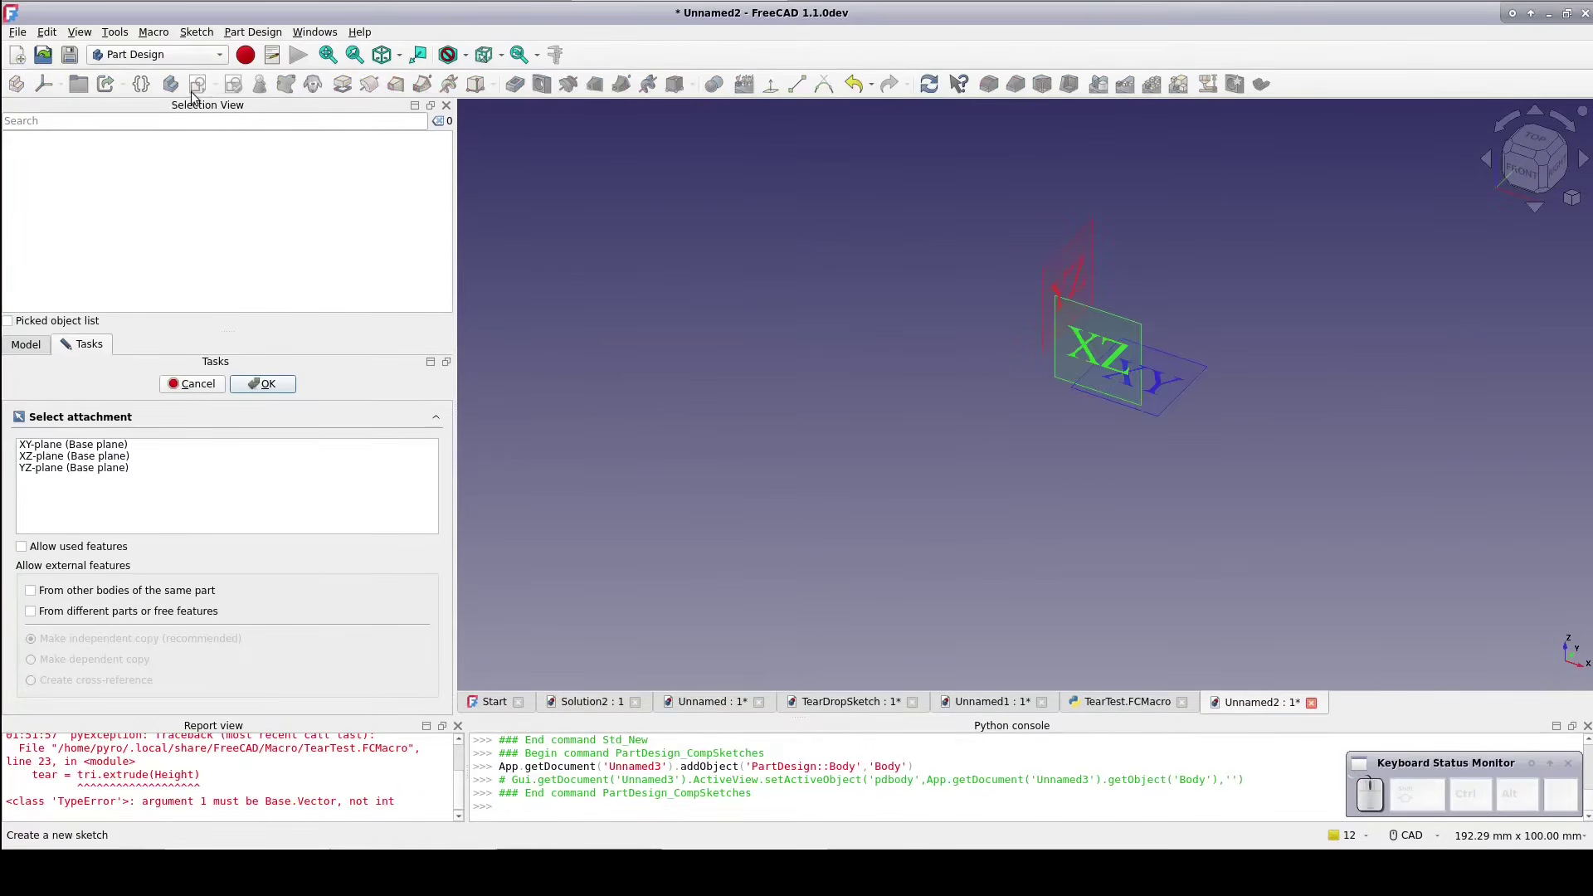
{"action": "left_click", "coordinate": [1158, 381]}
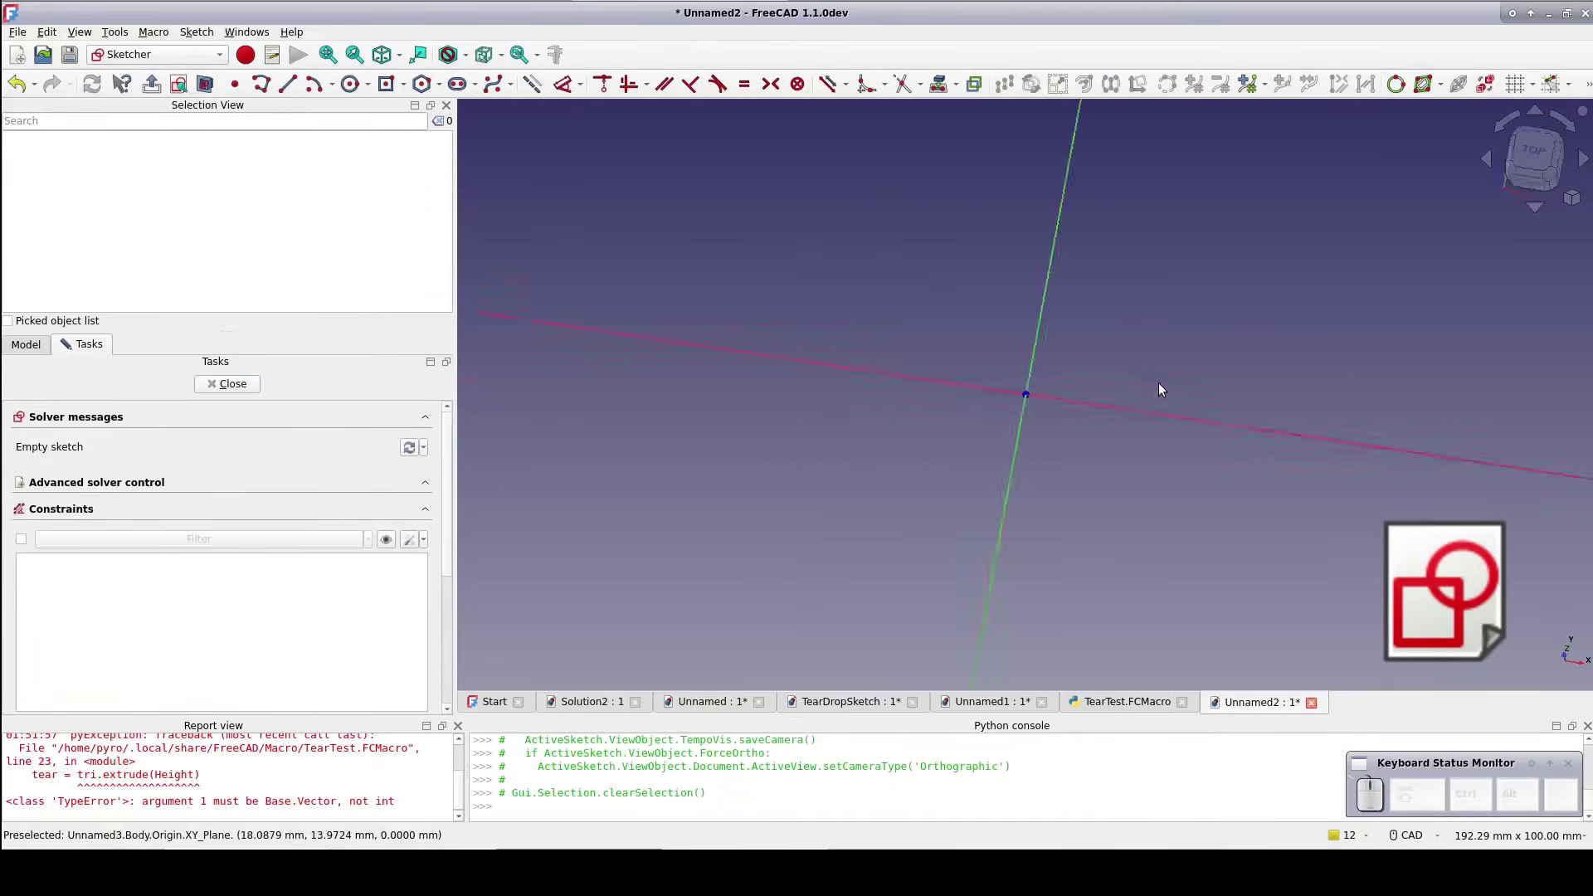
{"action": "left_click", "coordinate": [386, 85]}
{"action": "left_click", "coordinate": [1025, 393]}
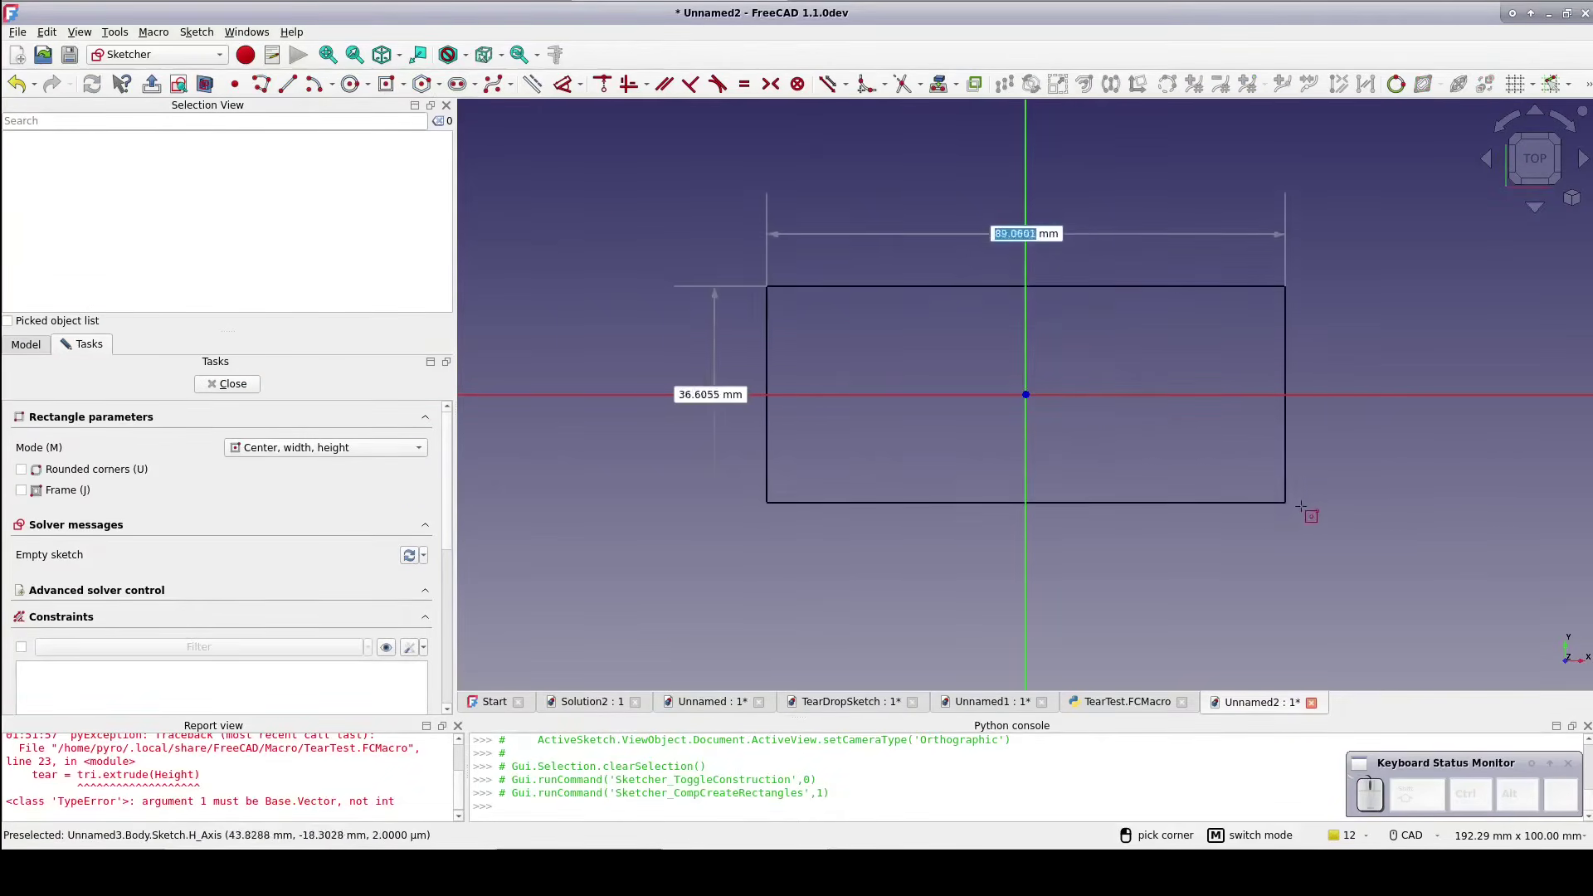
{"action": "left_click", "coordinate": [1369, 499]}
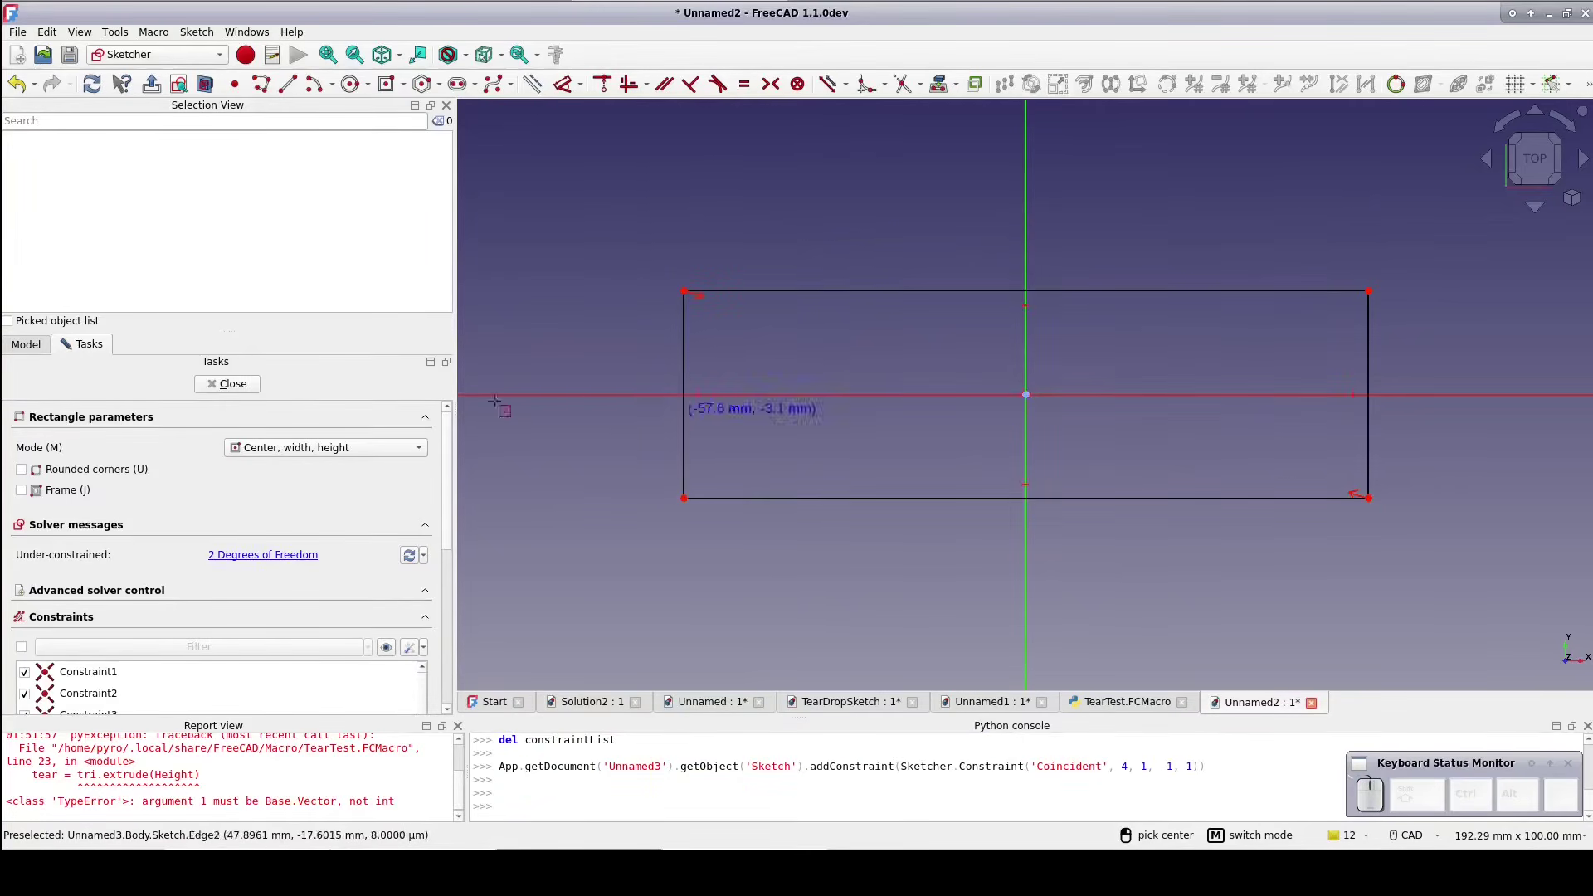
{"action": "left_click", "coordinate": [229, 384]}
Pad the rectangle sketch 100 mm upward into a solid block
{"action": "left_click", "coordinate": [342, 84]}
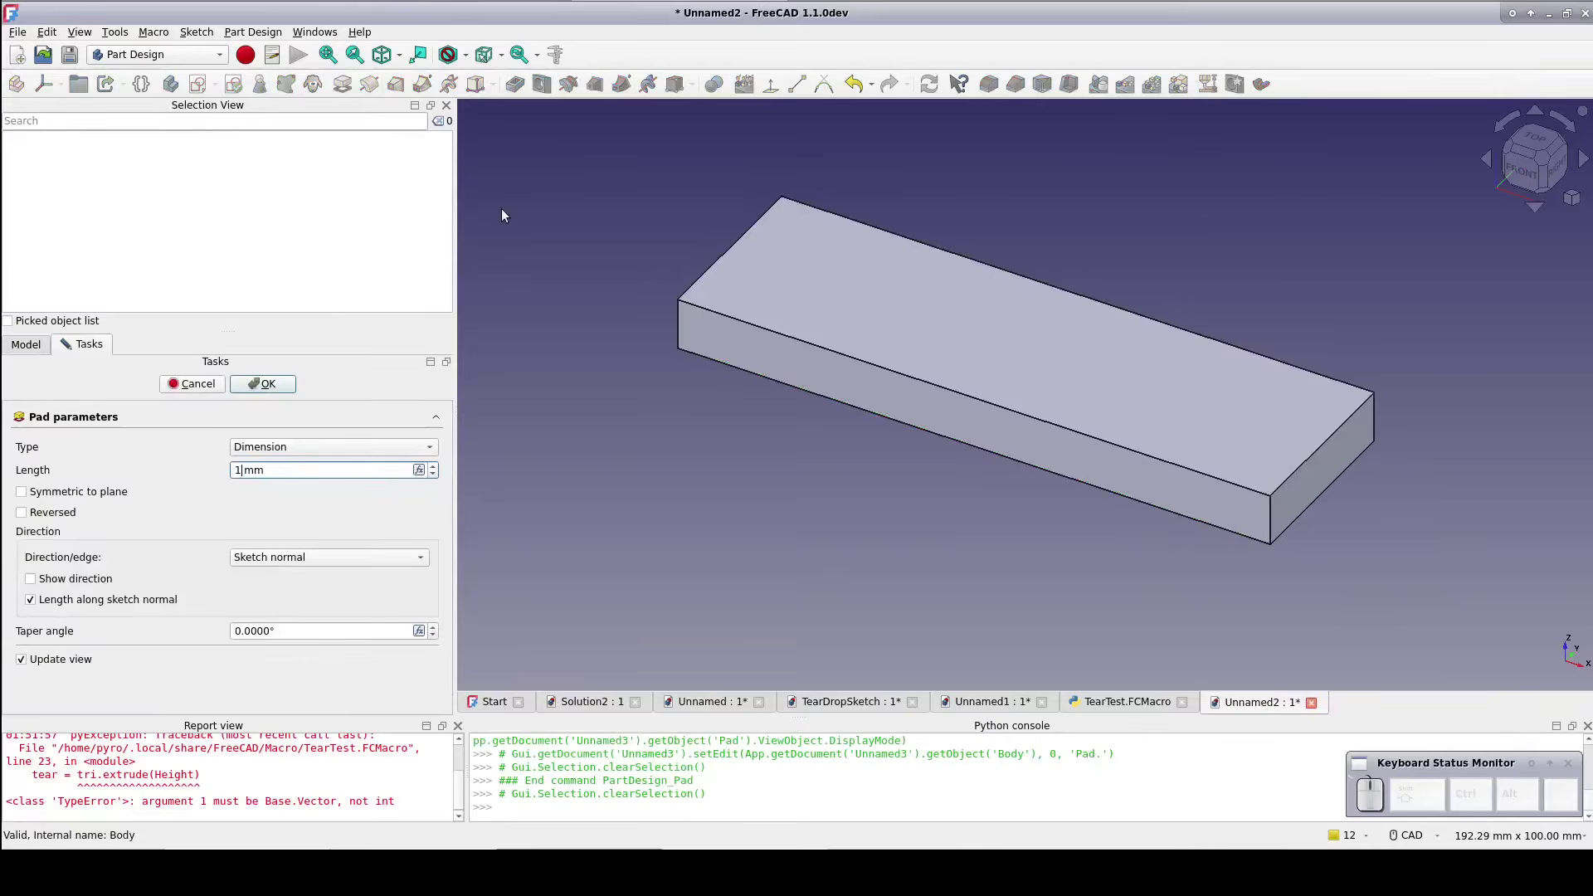
{"action": "key", "text": "Return"}
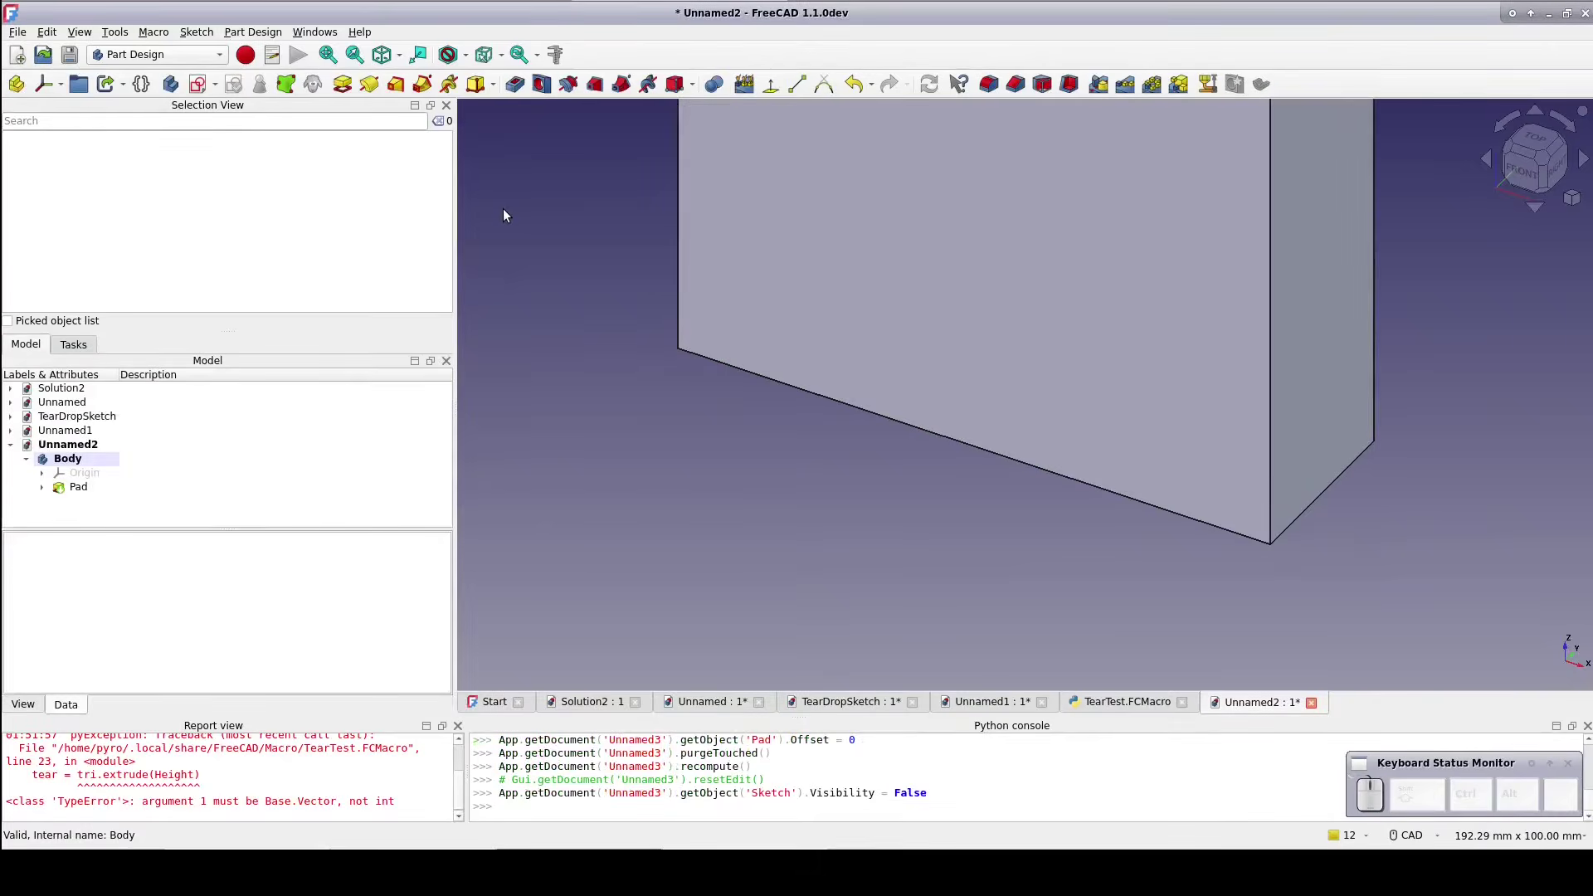
{"action": "key", "text": "0"}
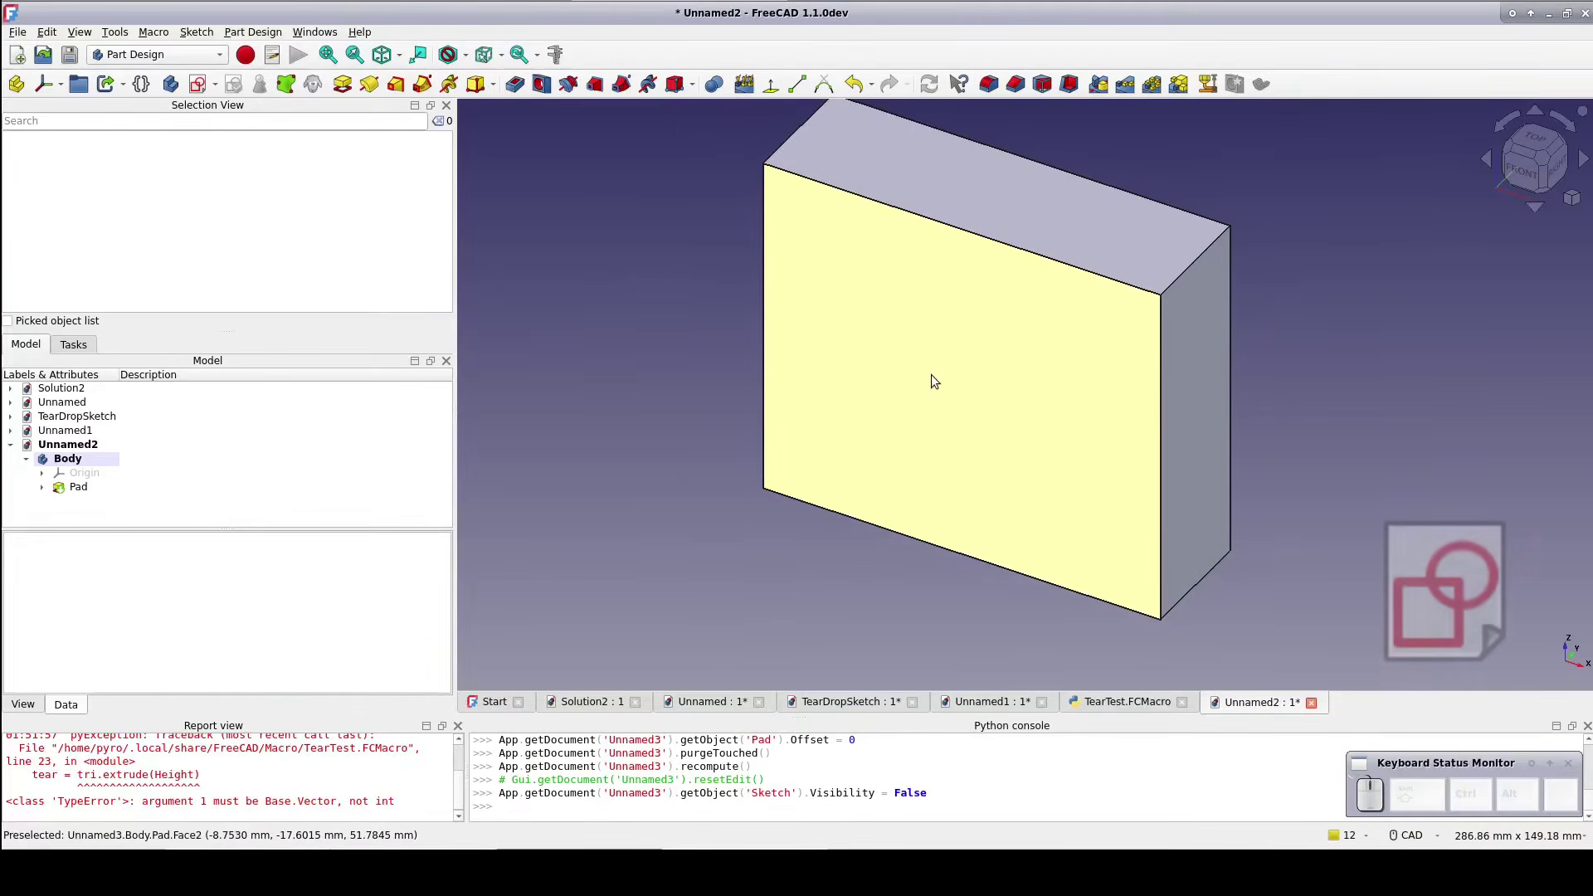
Sketch a circle of 10 mm radius on the block's front face, centred on the vertical axis about 56 mm above the base
{"action": "left_click", "coordinate": [931, 375]}
{"action": "left_click", "coordinate": [44, 84]}
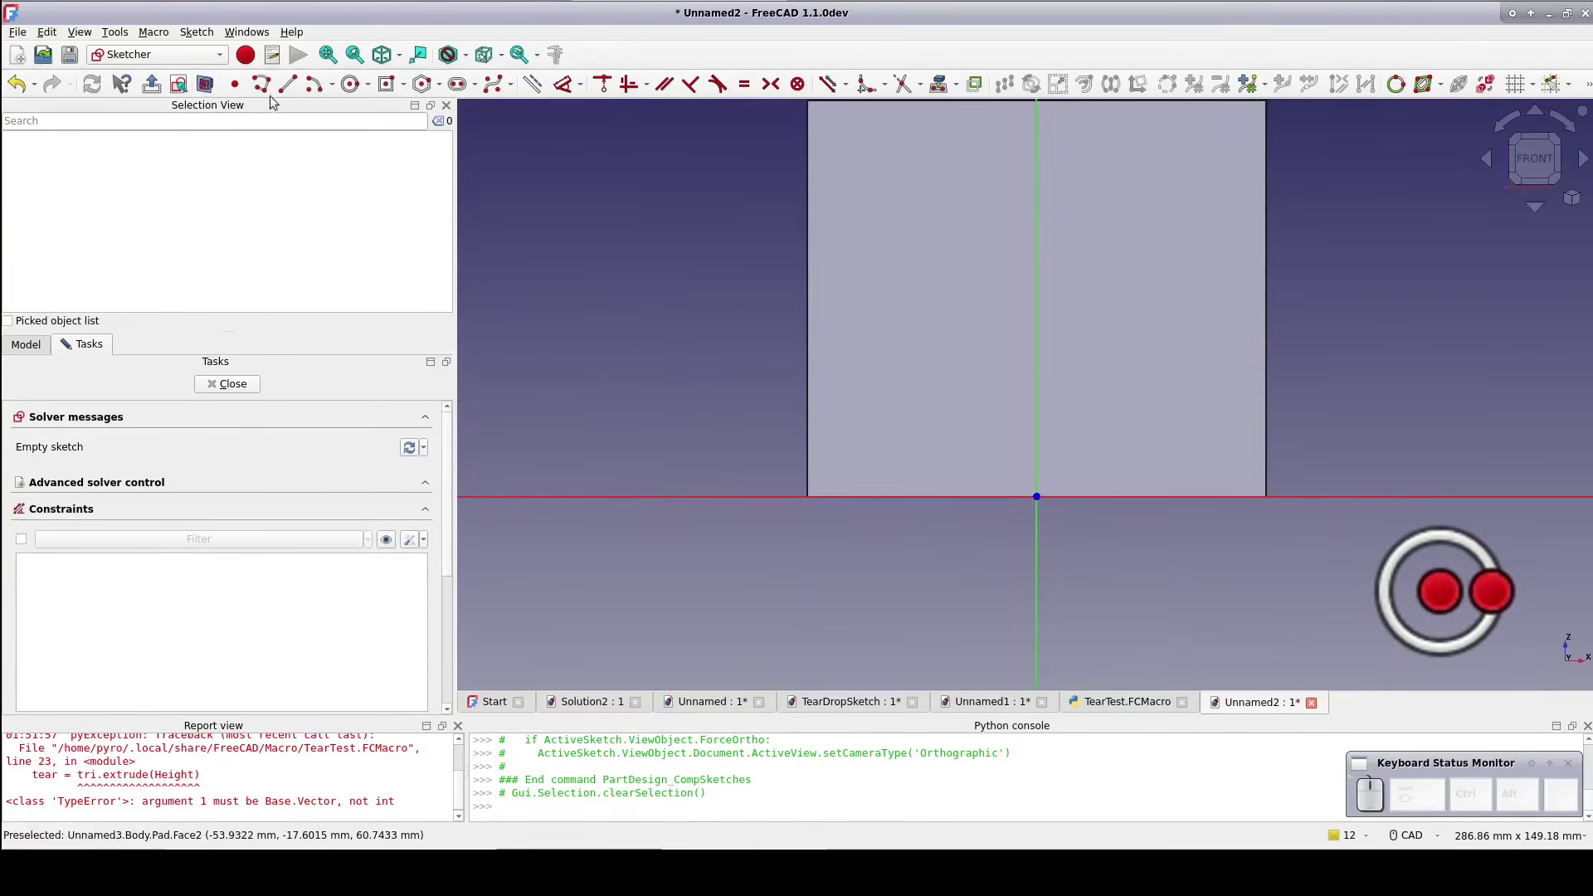
{"action": "left_click", "coordinate": [350, 85]}
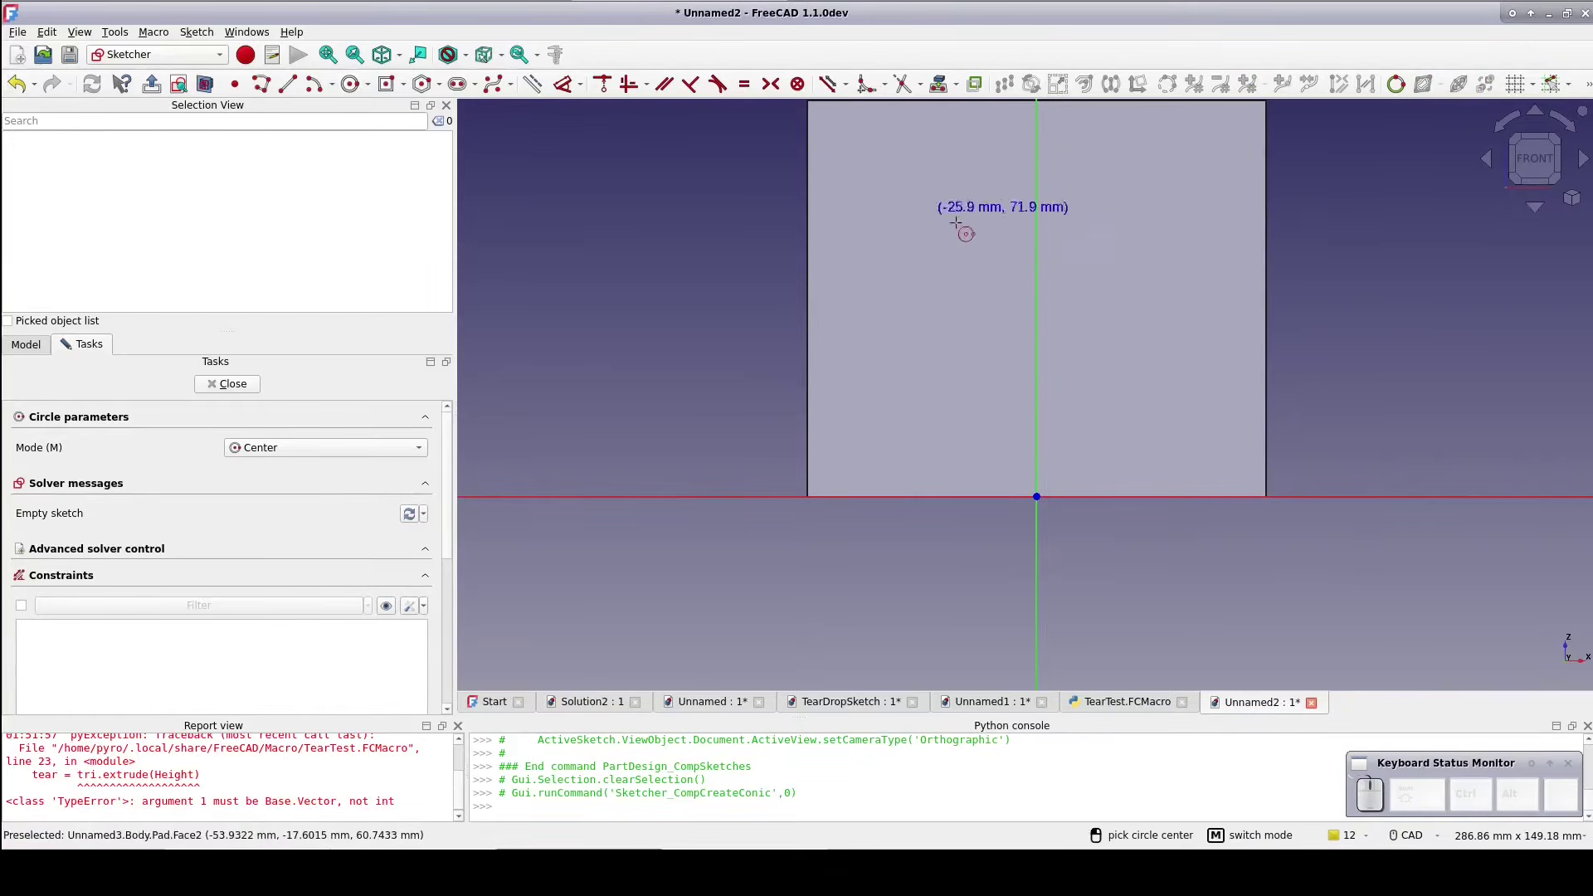
{"action": "left_click", "coordinate": [1036, 272]}
{"action": "type", "text": "10"}
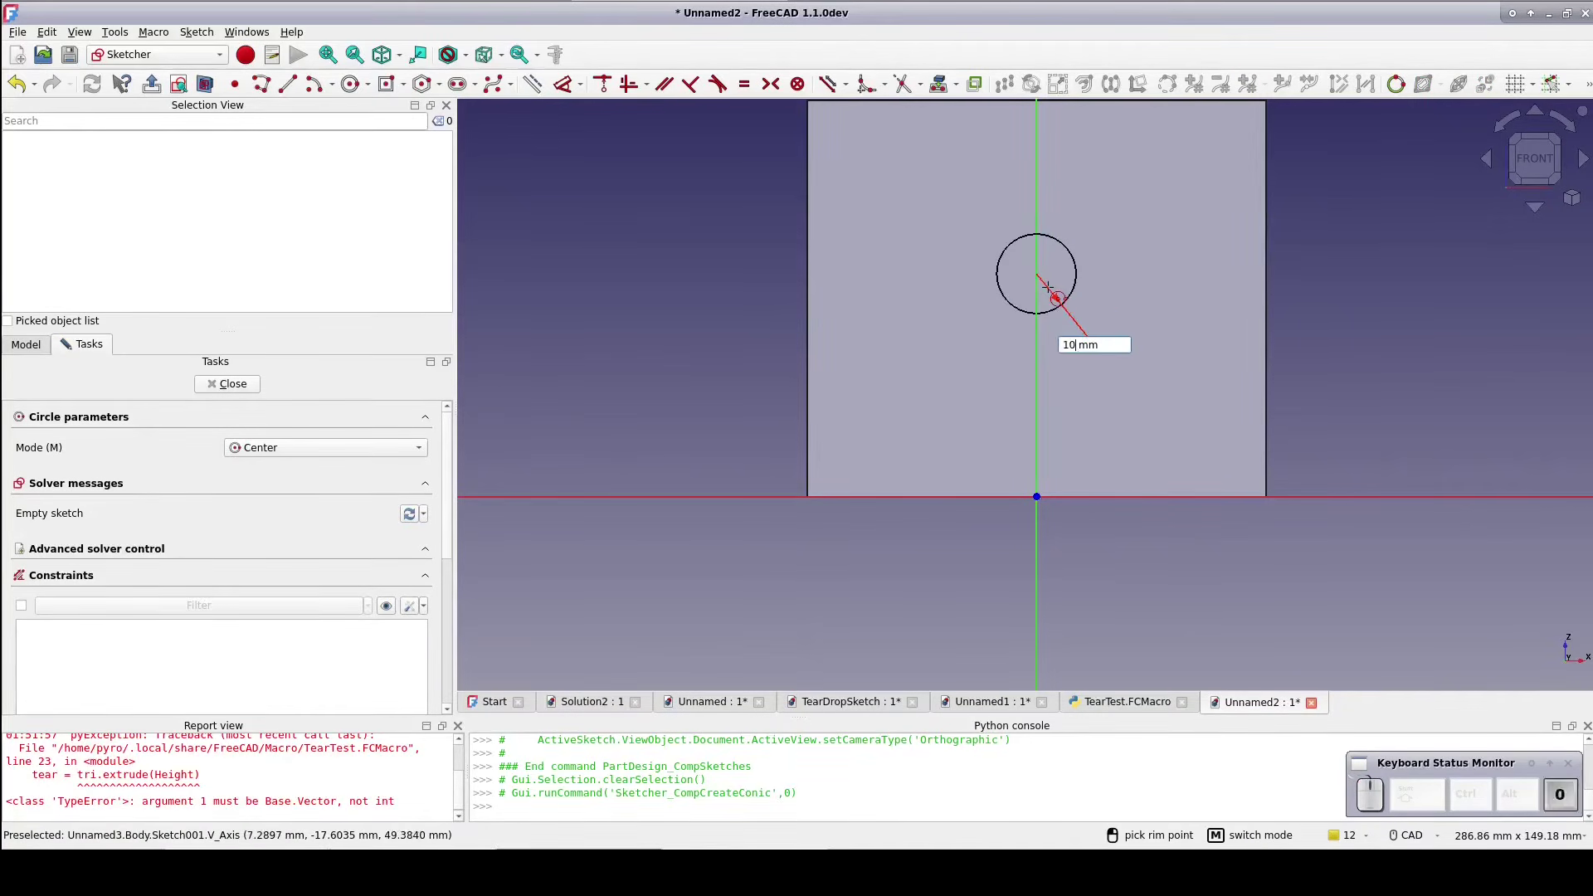
{"action": "key", "text": "Return"}
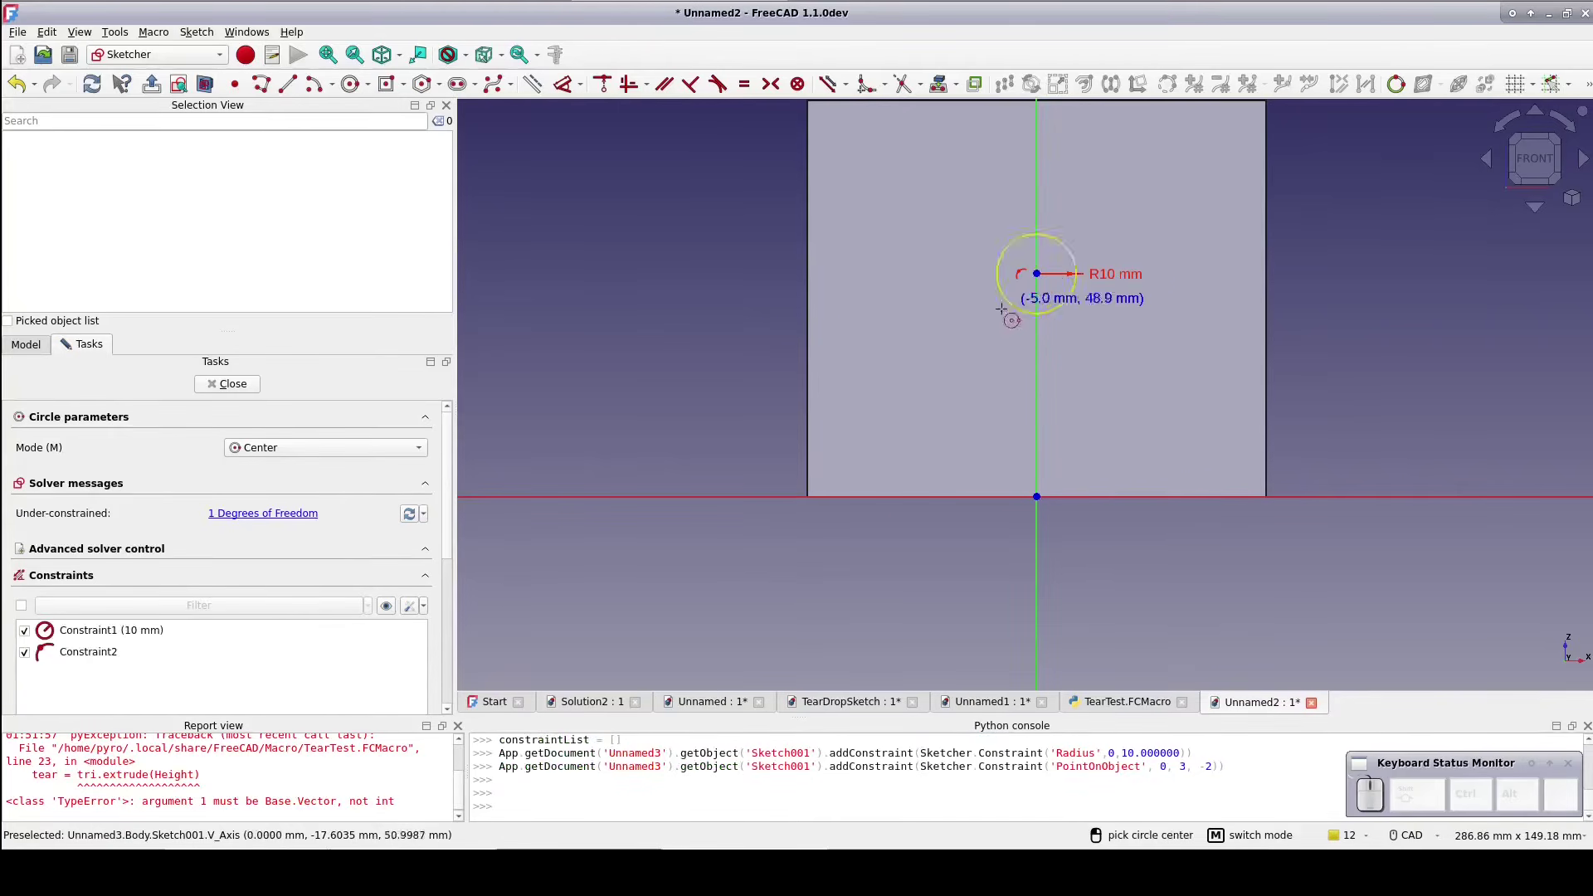
{"action": "left_click", "coordinate": [232, 384]}
Create a Hole feature from the circle with depth type Through all and a diameter of 20 mm
{"action": "left_click", "coordinate": [537, 87]}
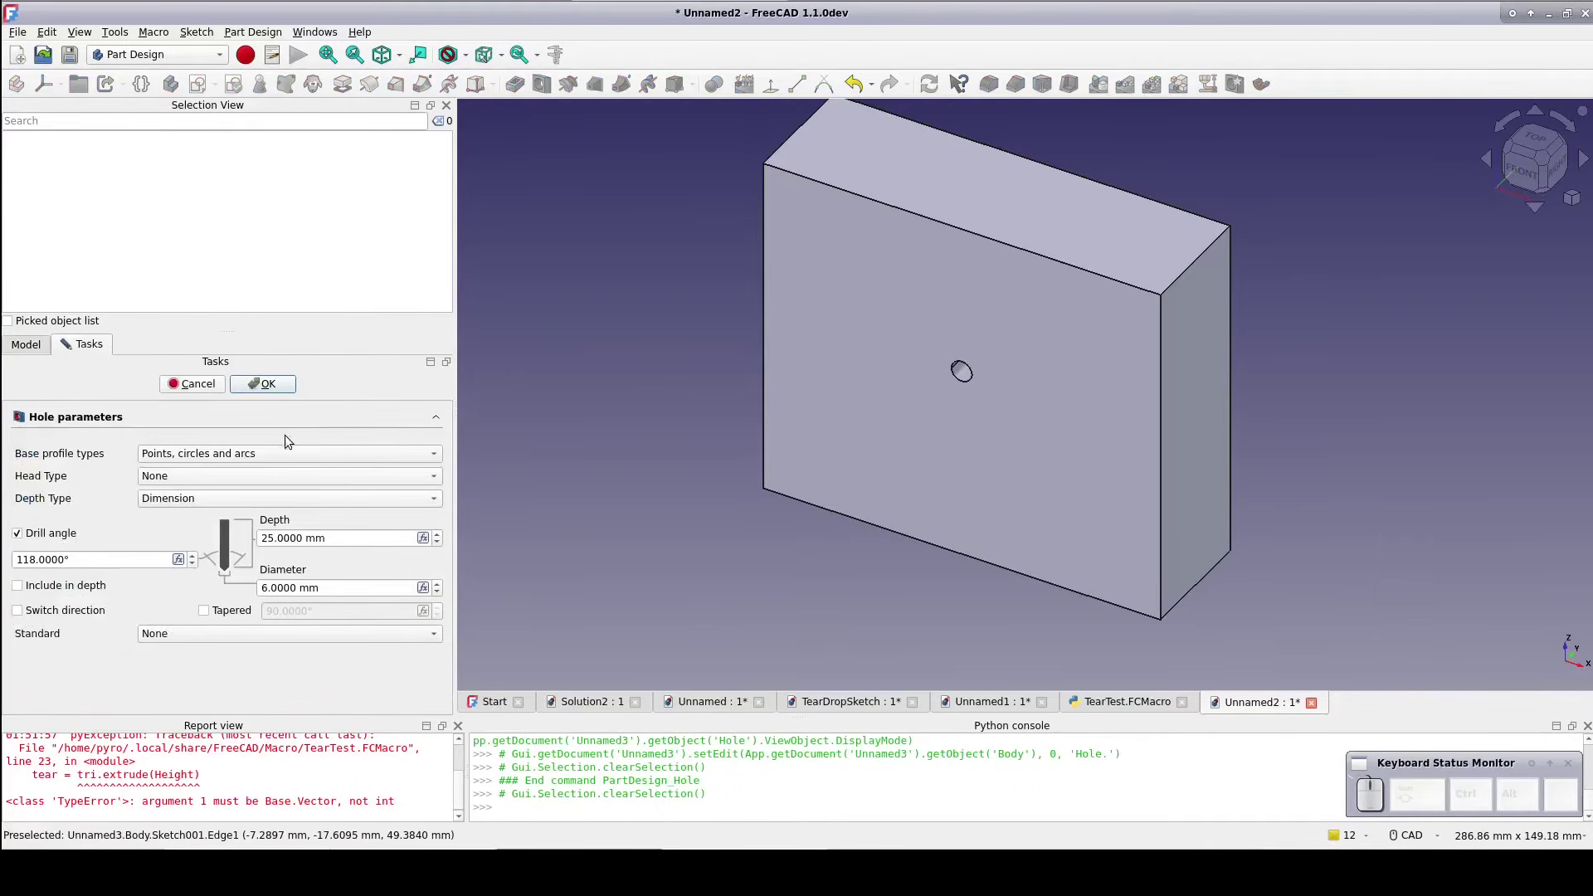
{"action": "left_click", "coordinate": [241, 499]}
{"action": "left_click", "coordinate": [237, 518]}
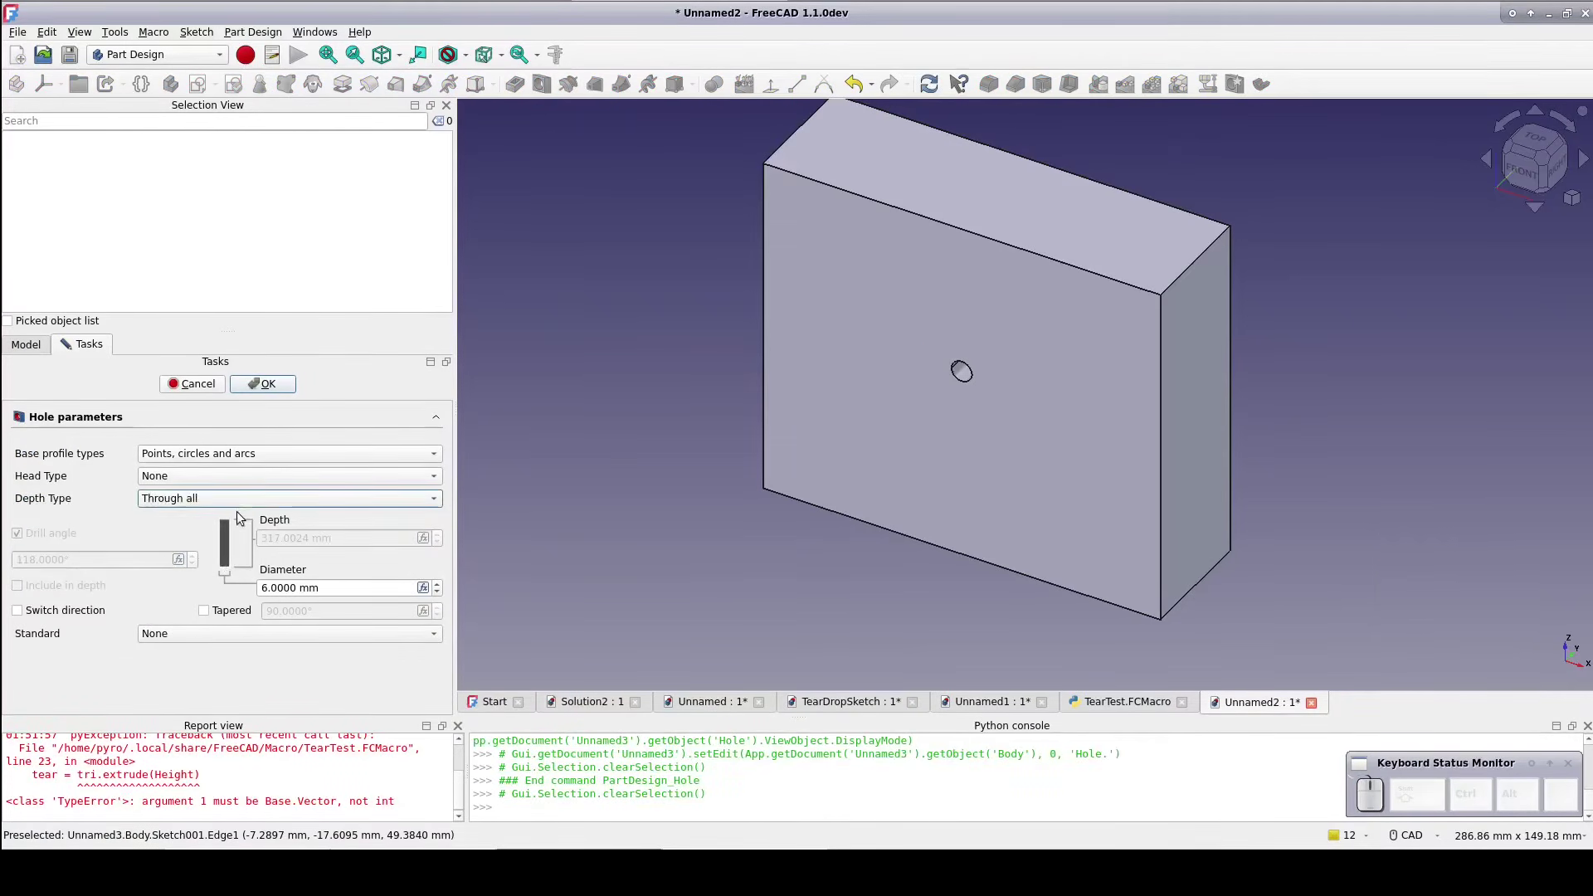
{"action": "left_click", "coordinate": [287, 587]}
{"action": "type", "text": "20"}
{"action": "left_click", "coordinate": [256, 392]}
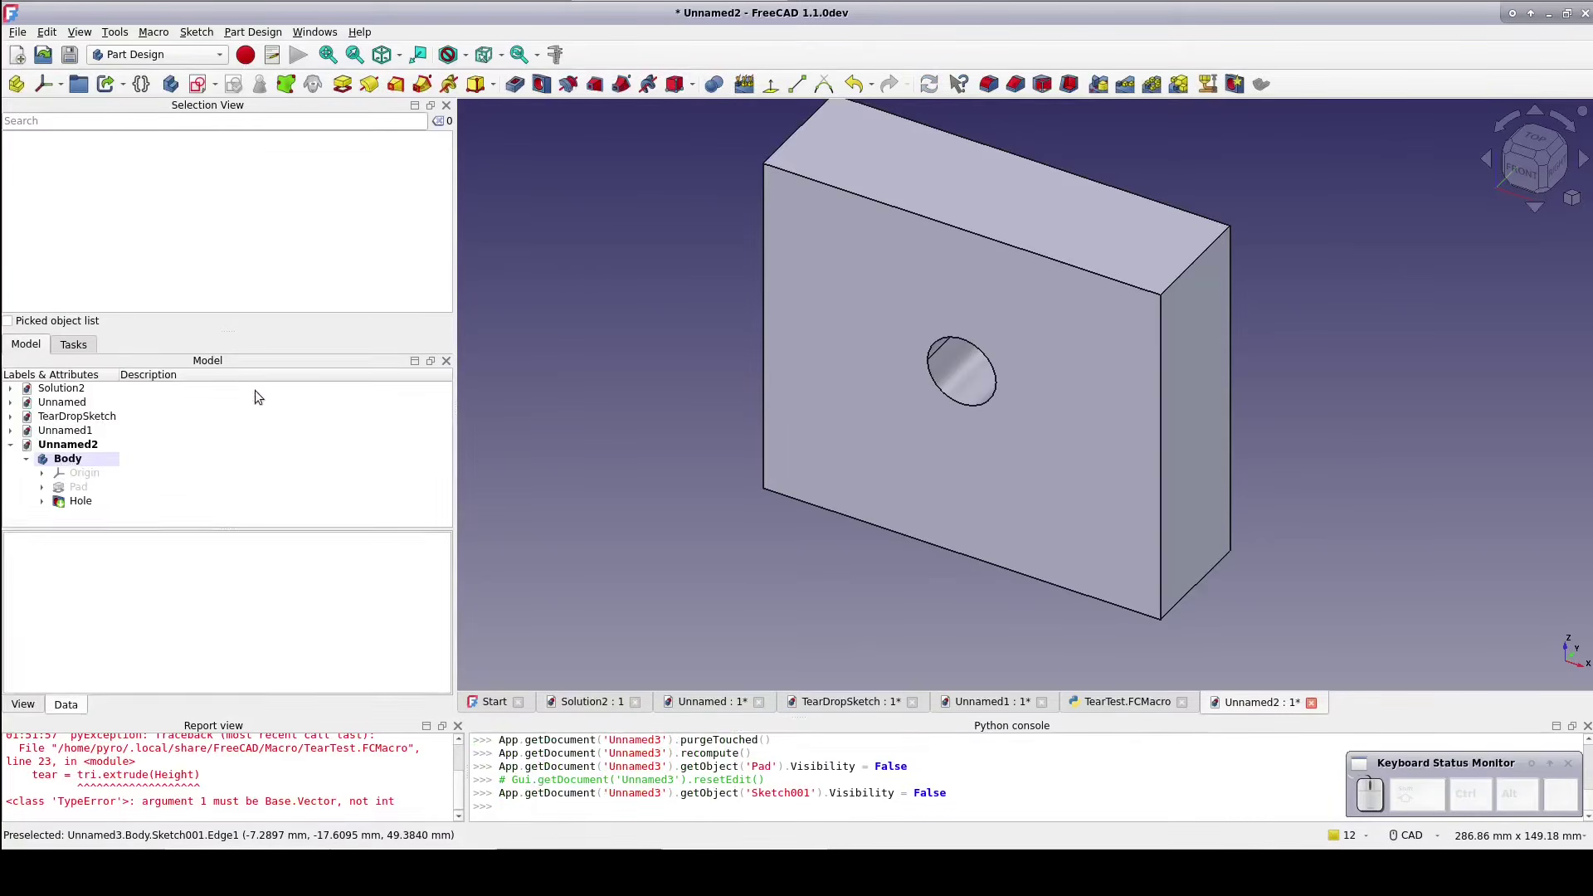
Add a teardrop shape with a 120° teardrop angle to the Hole feature using the Hole Wizard
{"action": "middle_click_drag", "start_coordinate": [701, 458], "coordinate": [789, 426]}
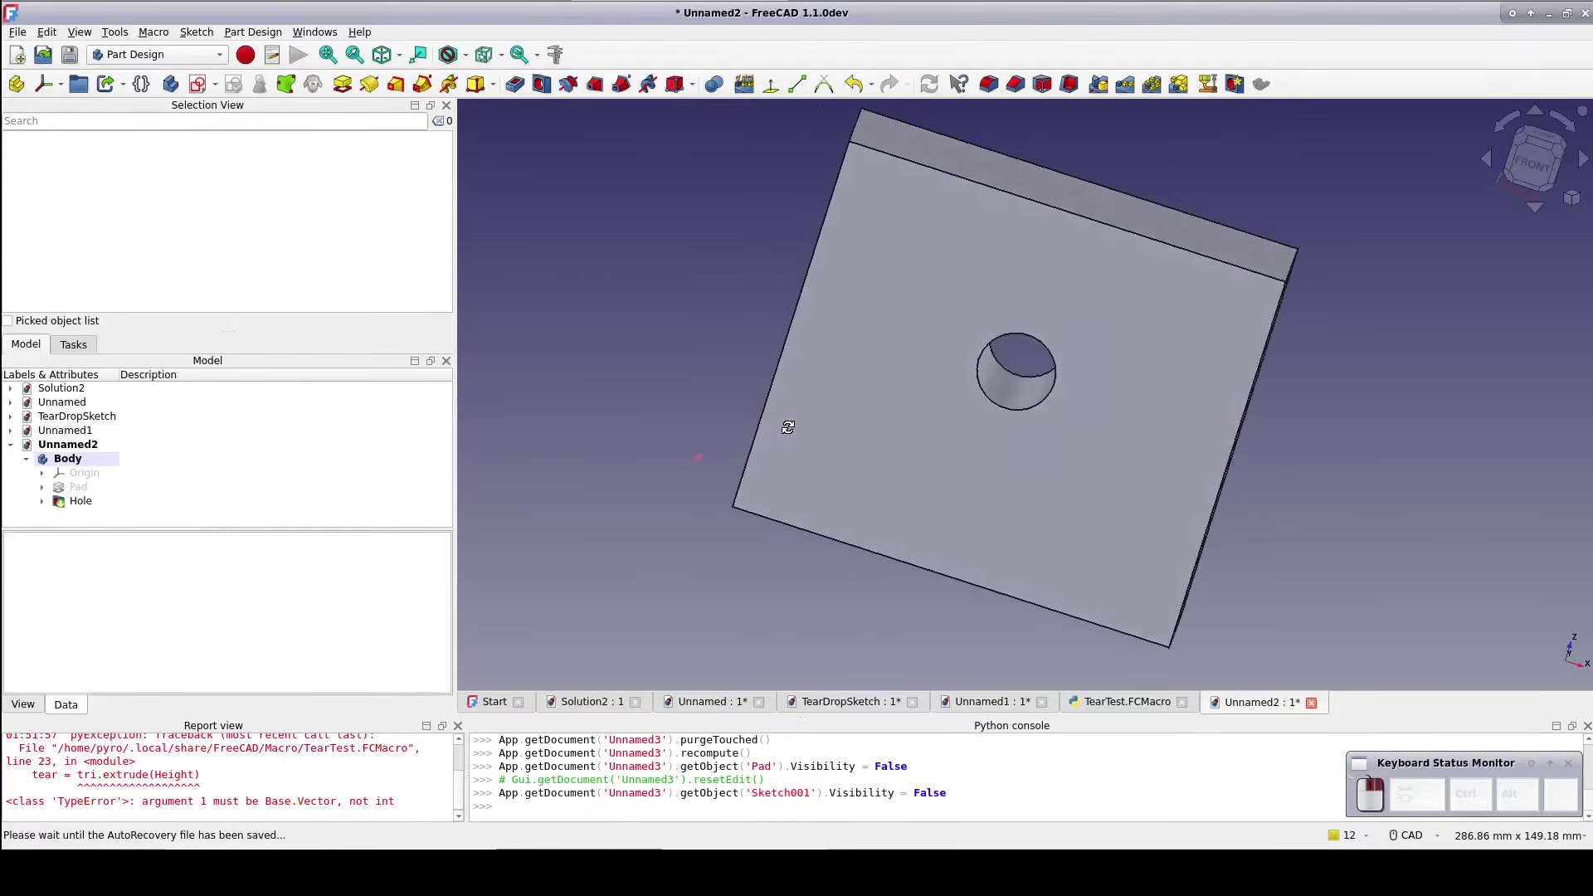
{"action": "left_click", "coordinate": [80, 502]}
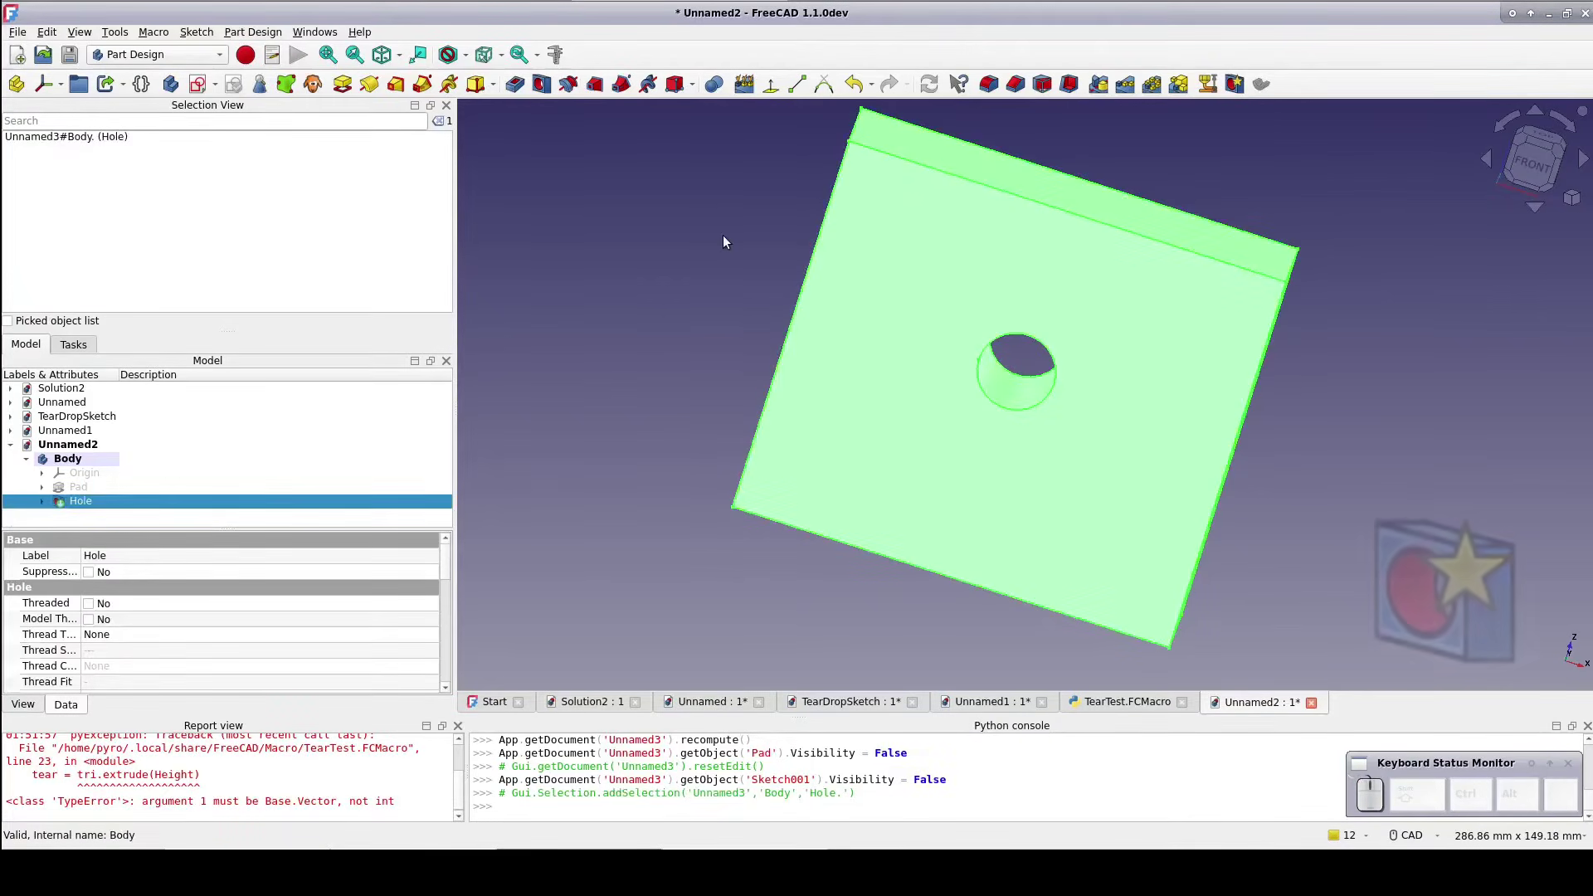
{"action": "left_click", "coordinate": [1234, 83]}
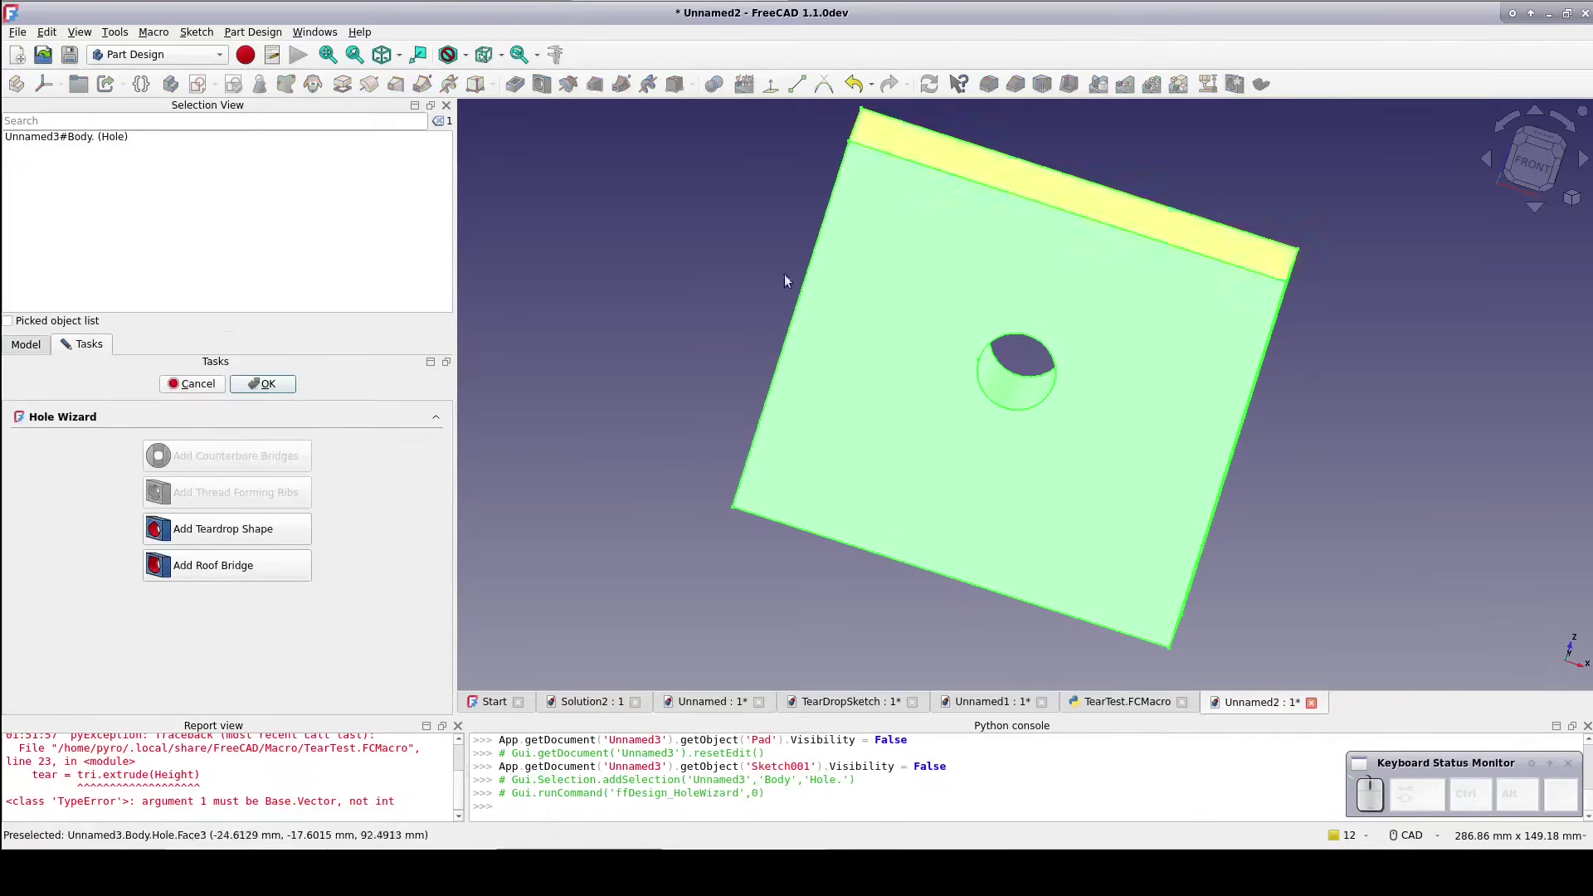
{"action": "left_click", "coordinate": [194, 531]}
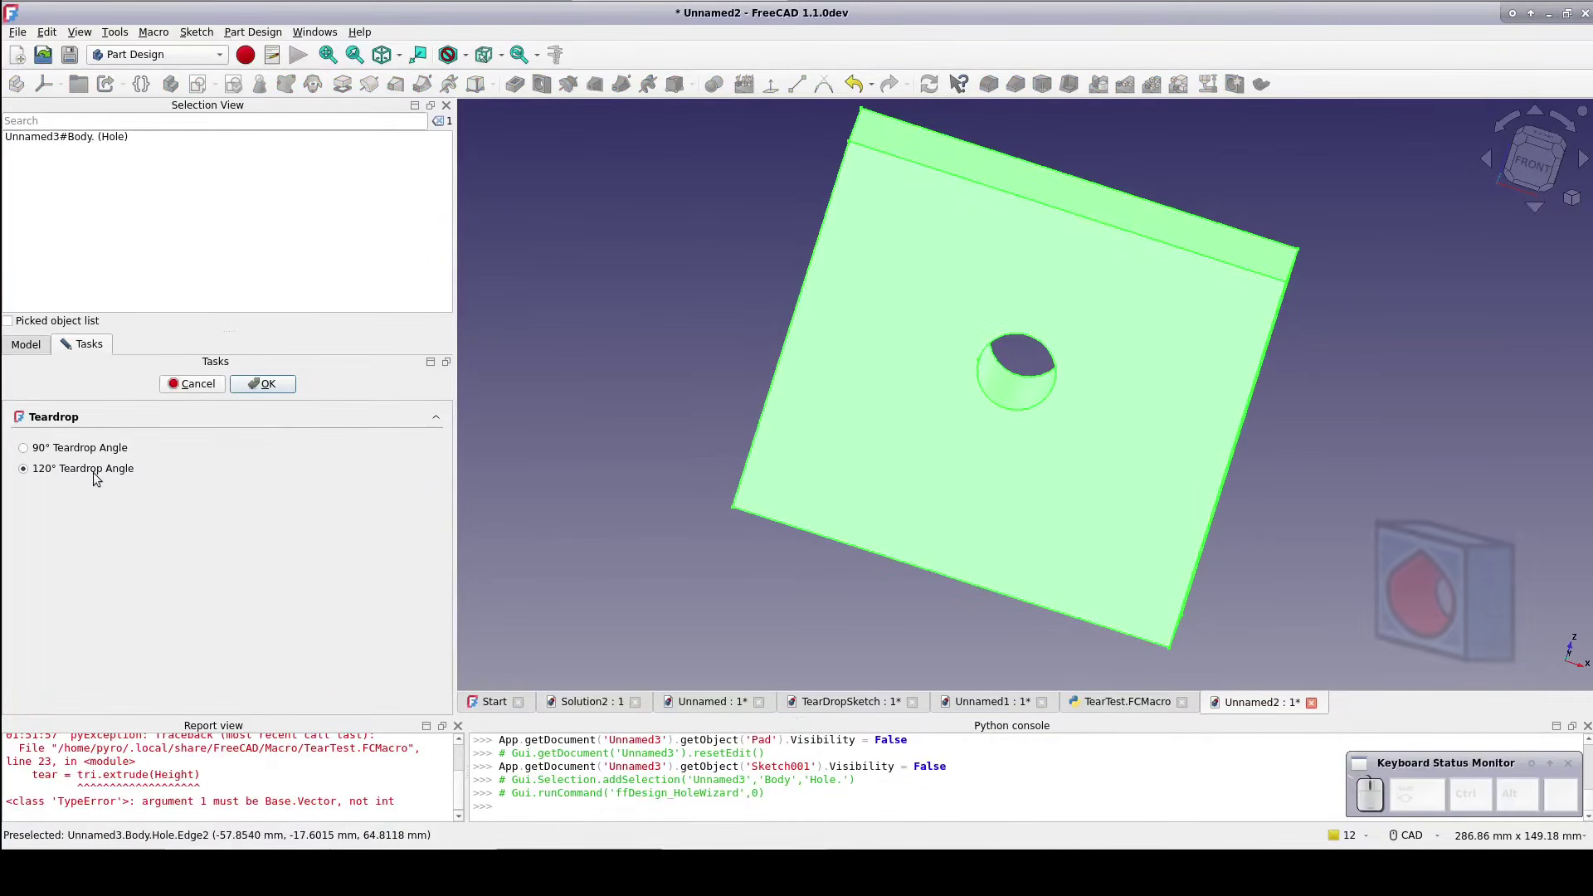
{"action": "left_click", "coordinate": [248, 383]}
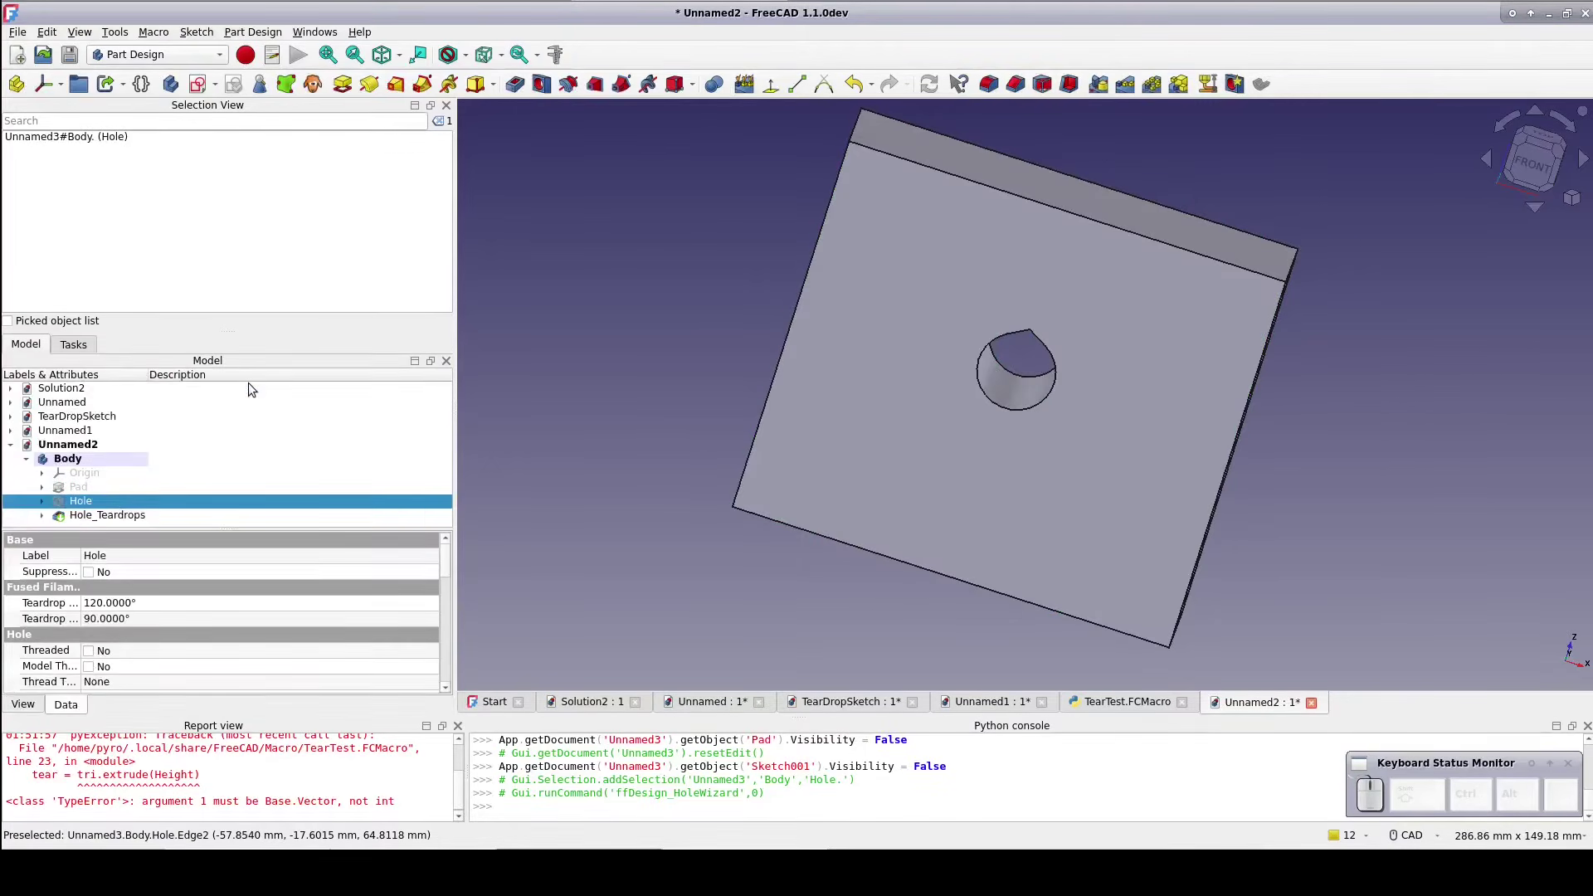
Open the Sketch001_Teardrops sketch inside the Hole_Teardrops feature for editing, with the model seen from the front
{"action": "left_click", "coordinate": [1532, 162]}
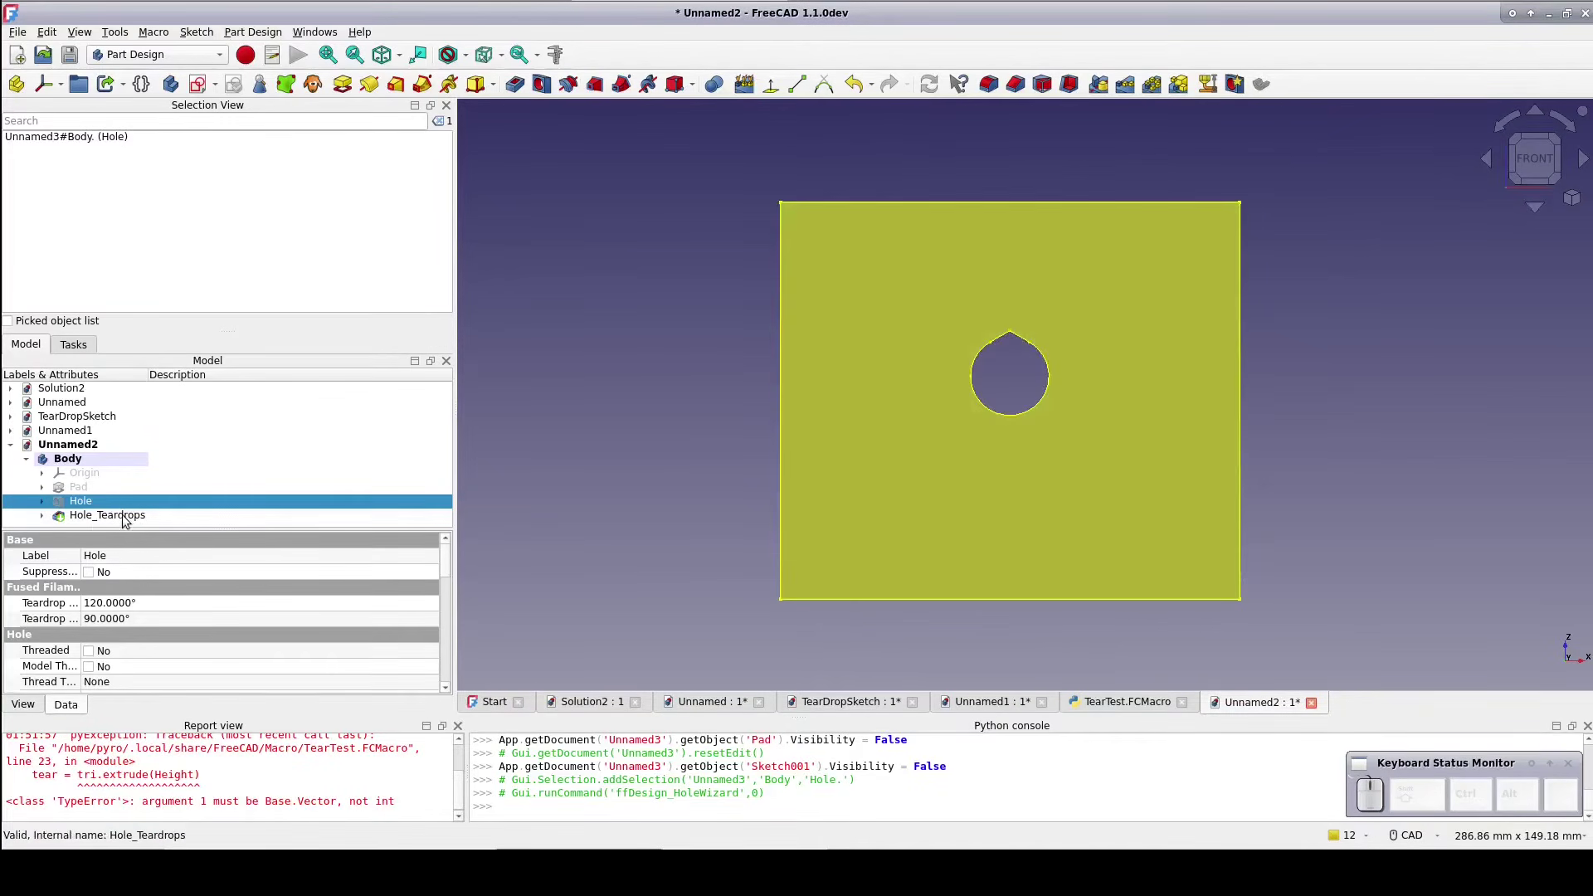
{"action": "left_click", "coordinate": [42, 516]}
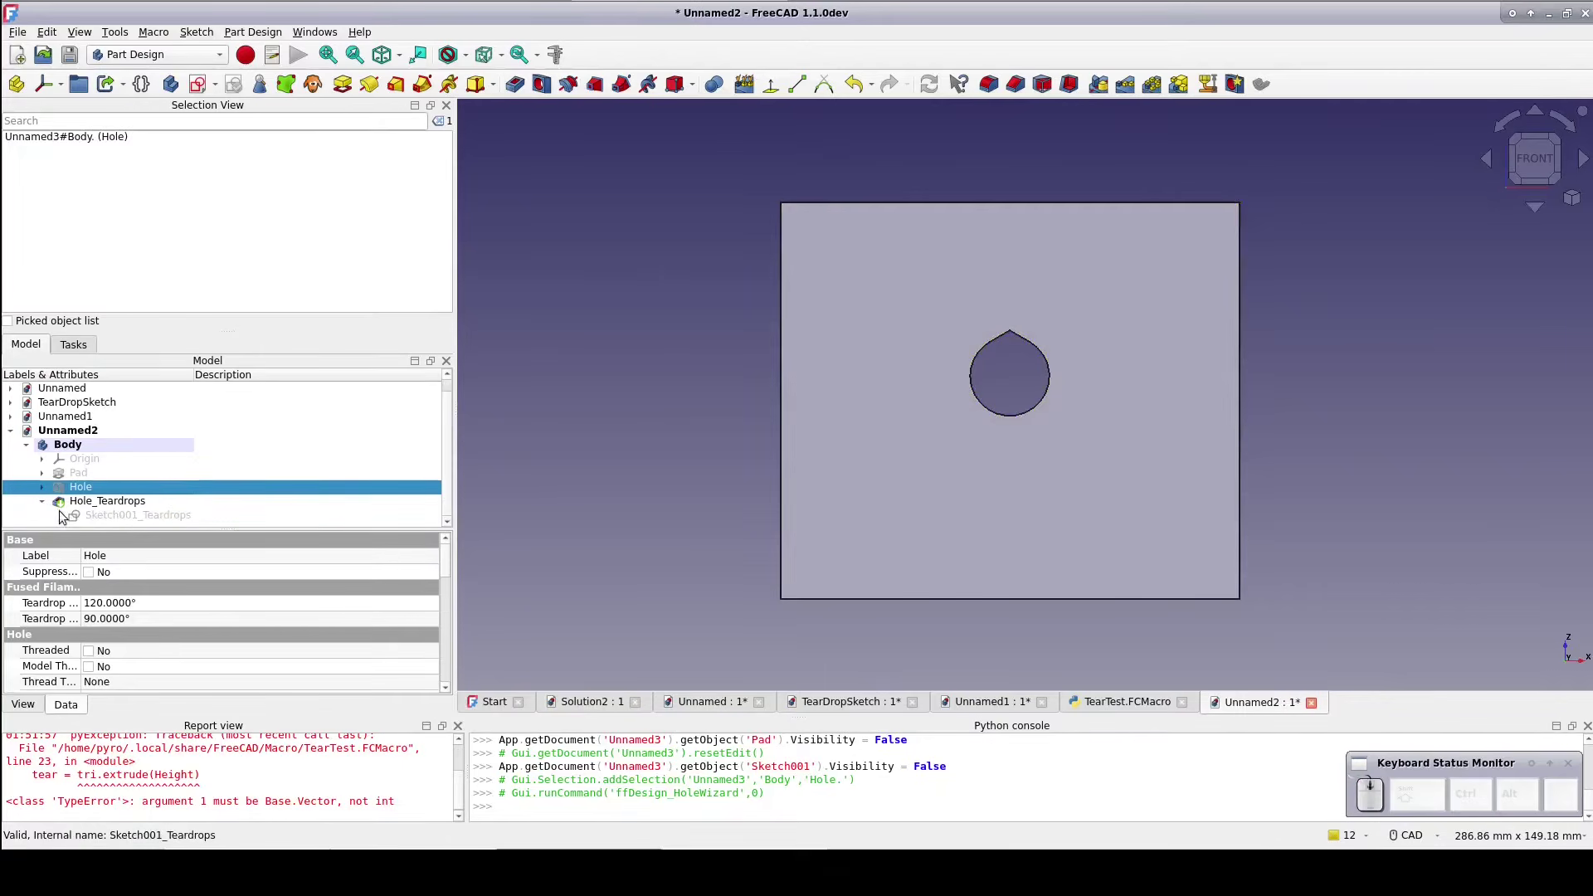
{"action": "left_click", "coordinate": [120, 516]}
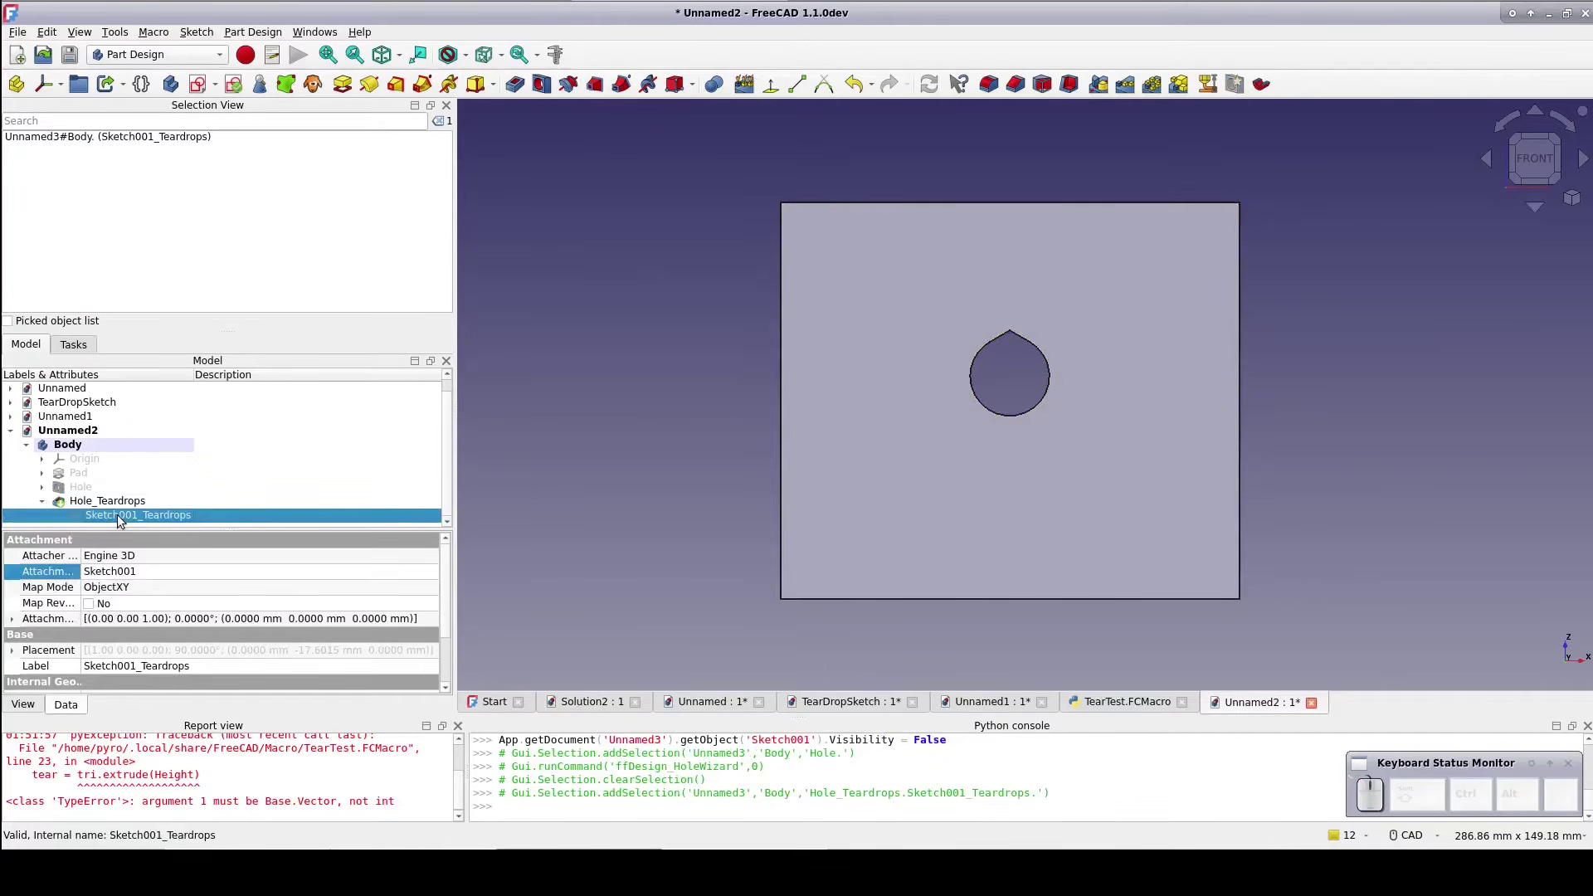
{"action": "double_click", "coordinate": [117, 516]}
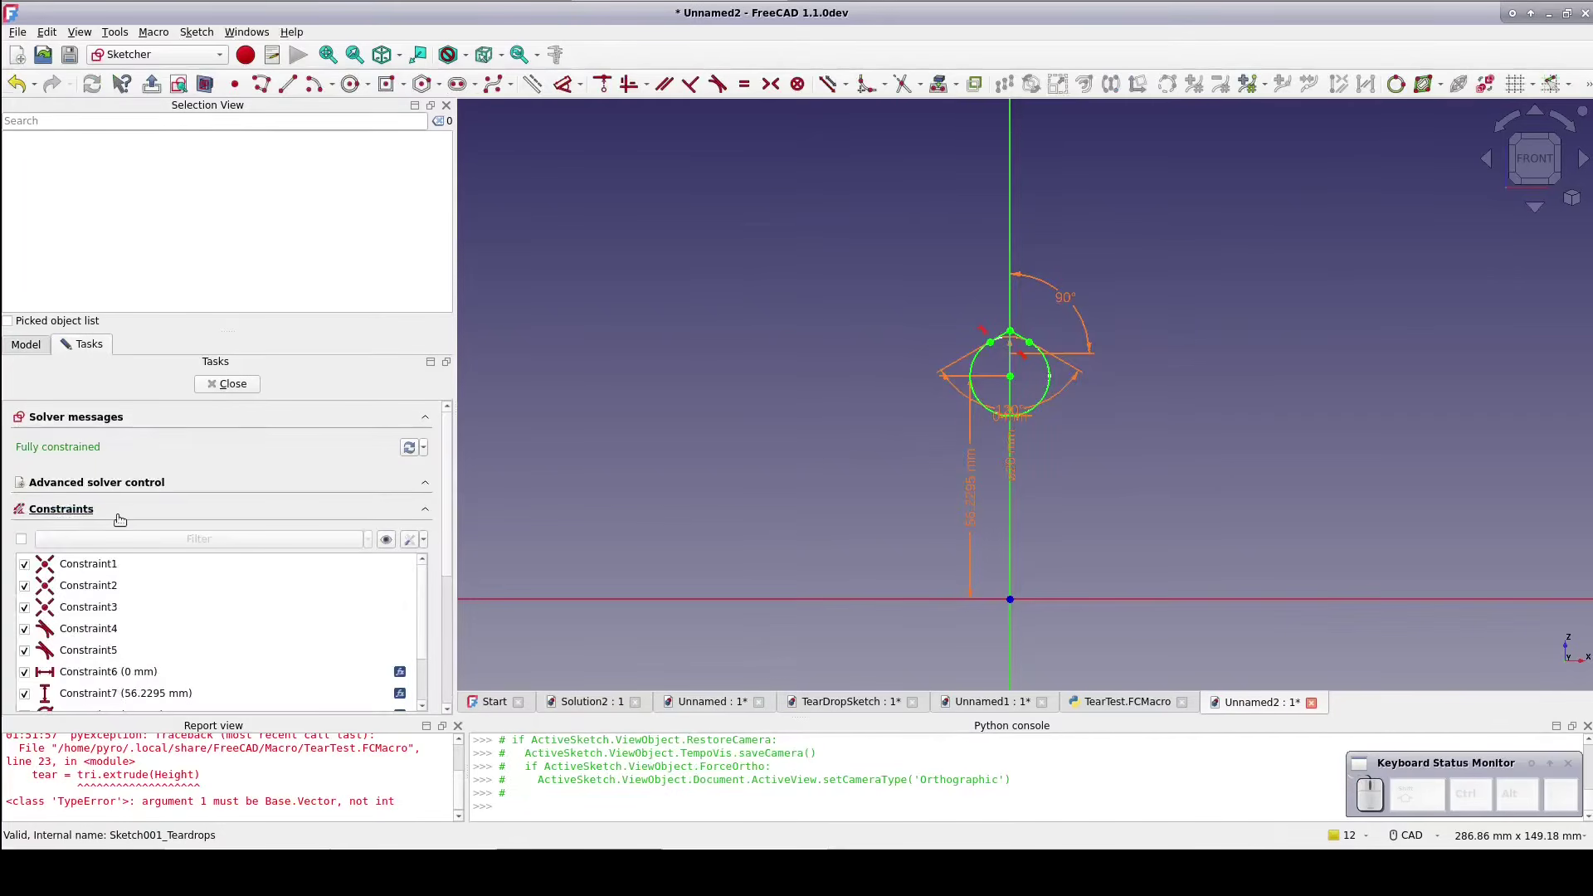
Reposition the teardrop sketch's diameter dimension clear of the vertical axis and shift the 90° angle dimension slightly outward
{"action": "scroll", "coordinate": [1049, 497], "scroll_direction": "up", "scroll_amount": 5}
{"action": "middle_click_drag", "start_coordinate": [1068, 371], "coordinate": [1060, 504]}
{"action": "scroll", "coordinate": [1060, 504], "scroll_direction": "up", "scroll_amount": 2}
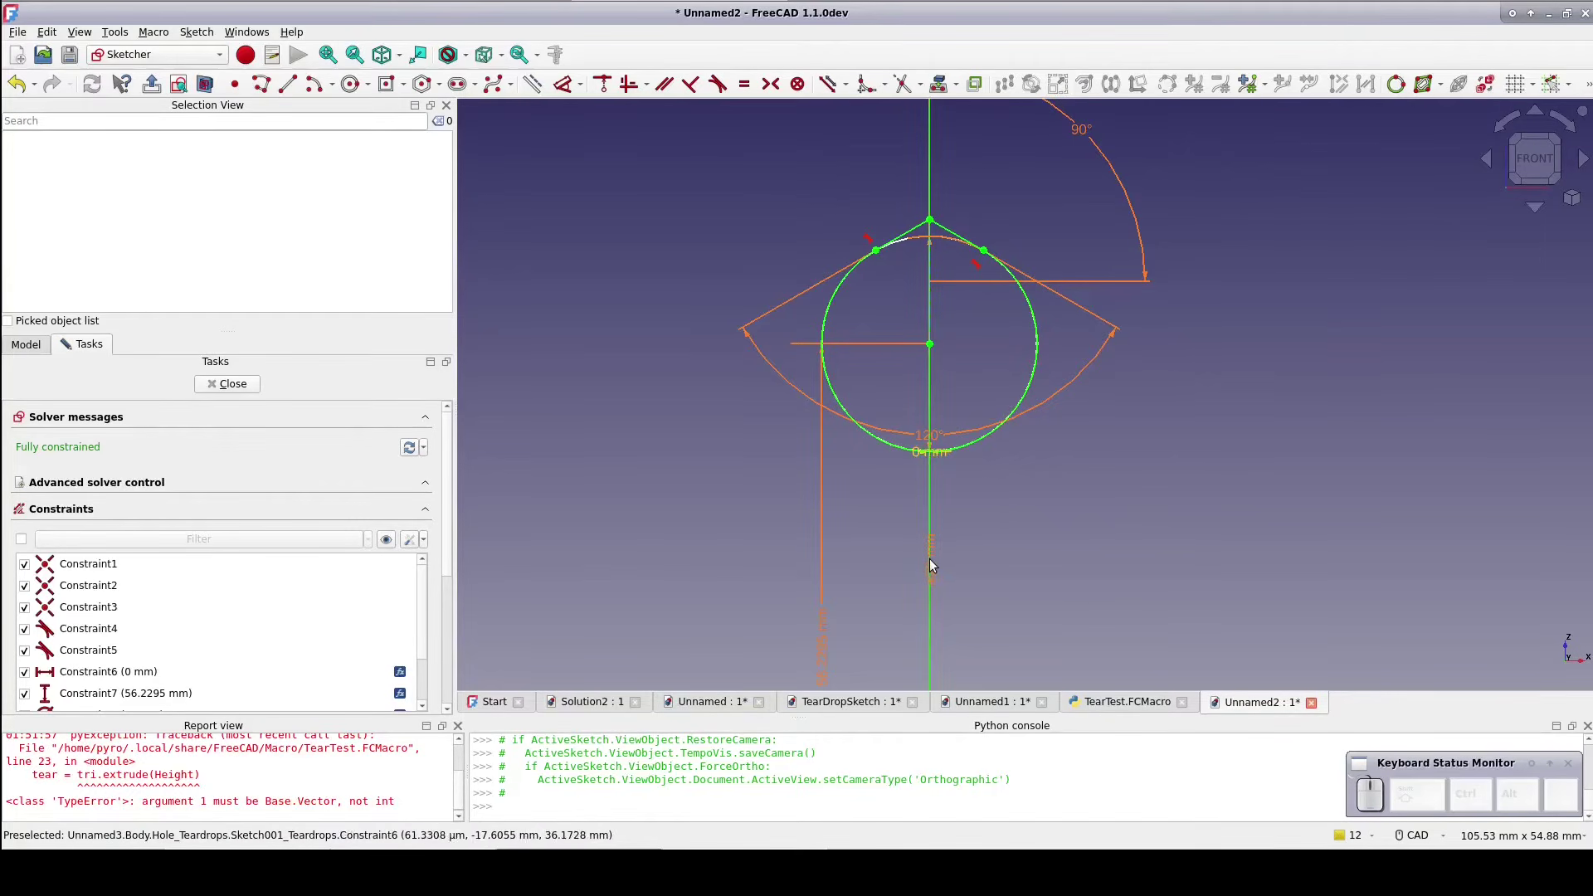
{"action": "left_click_drag", "start_coordinate": [929, 561], "coordinate": [1205, 448]}
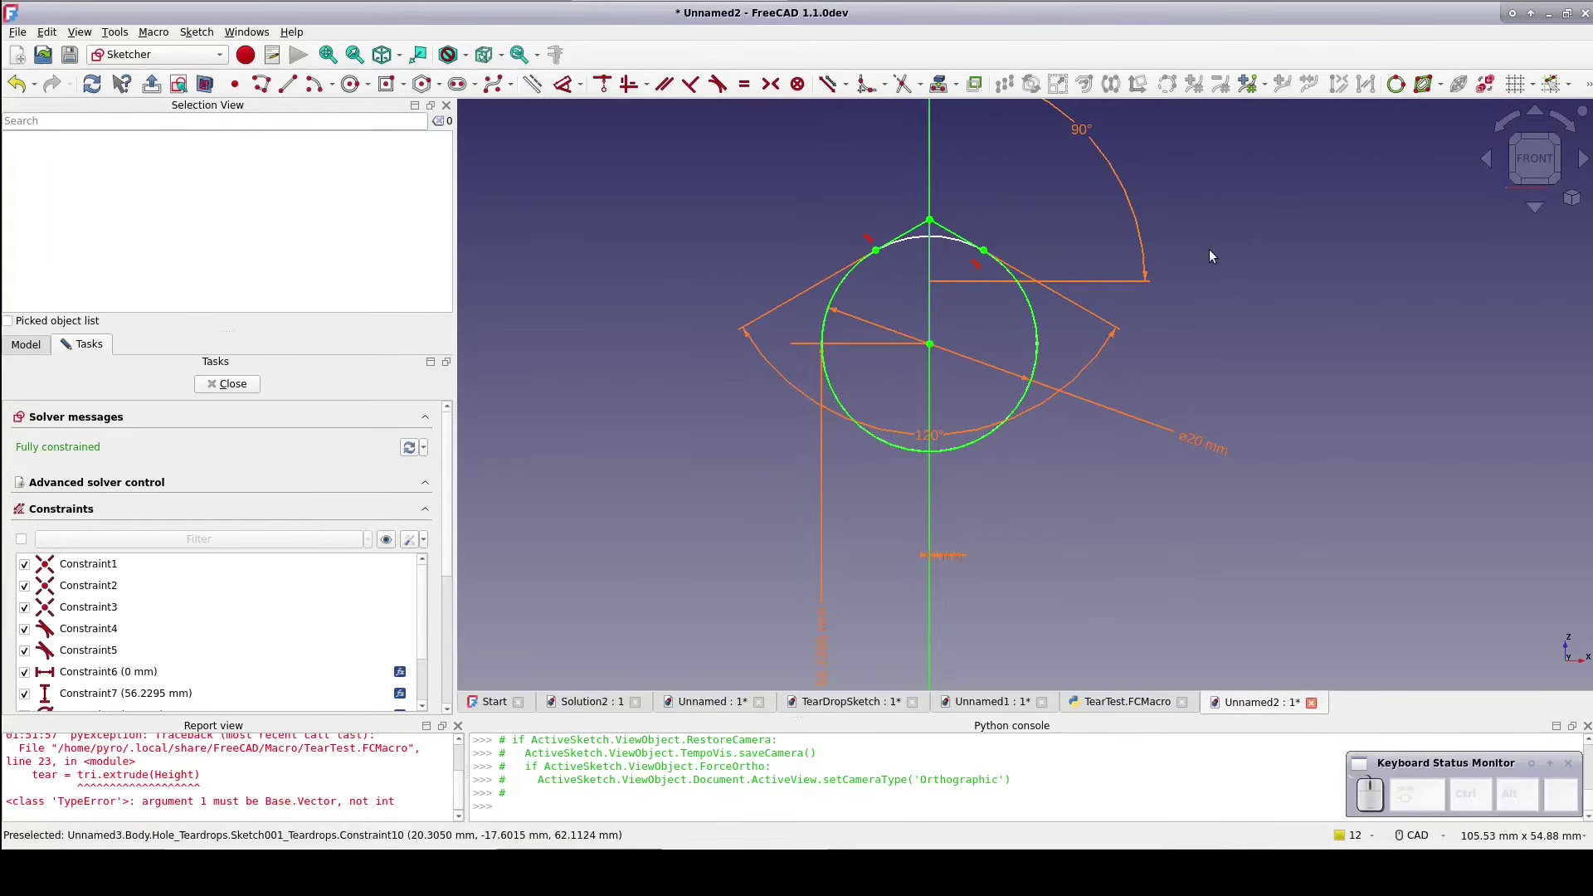
{"action": "middle_click_drag", "start_coordinate": [1214, 246], "coordinate": [1208, 327]}
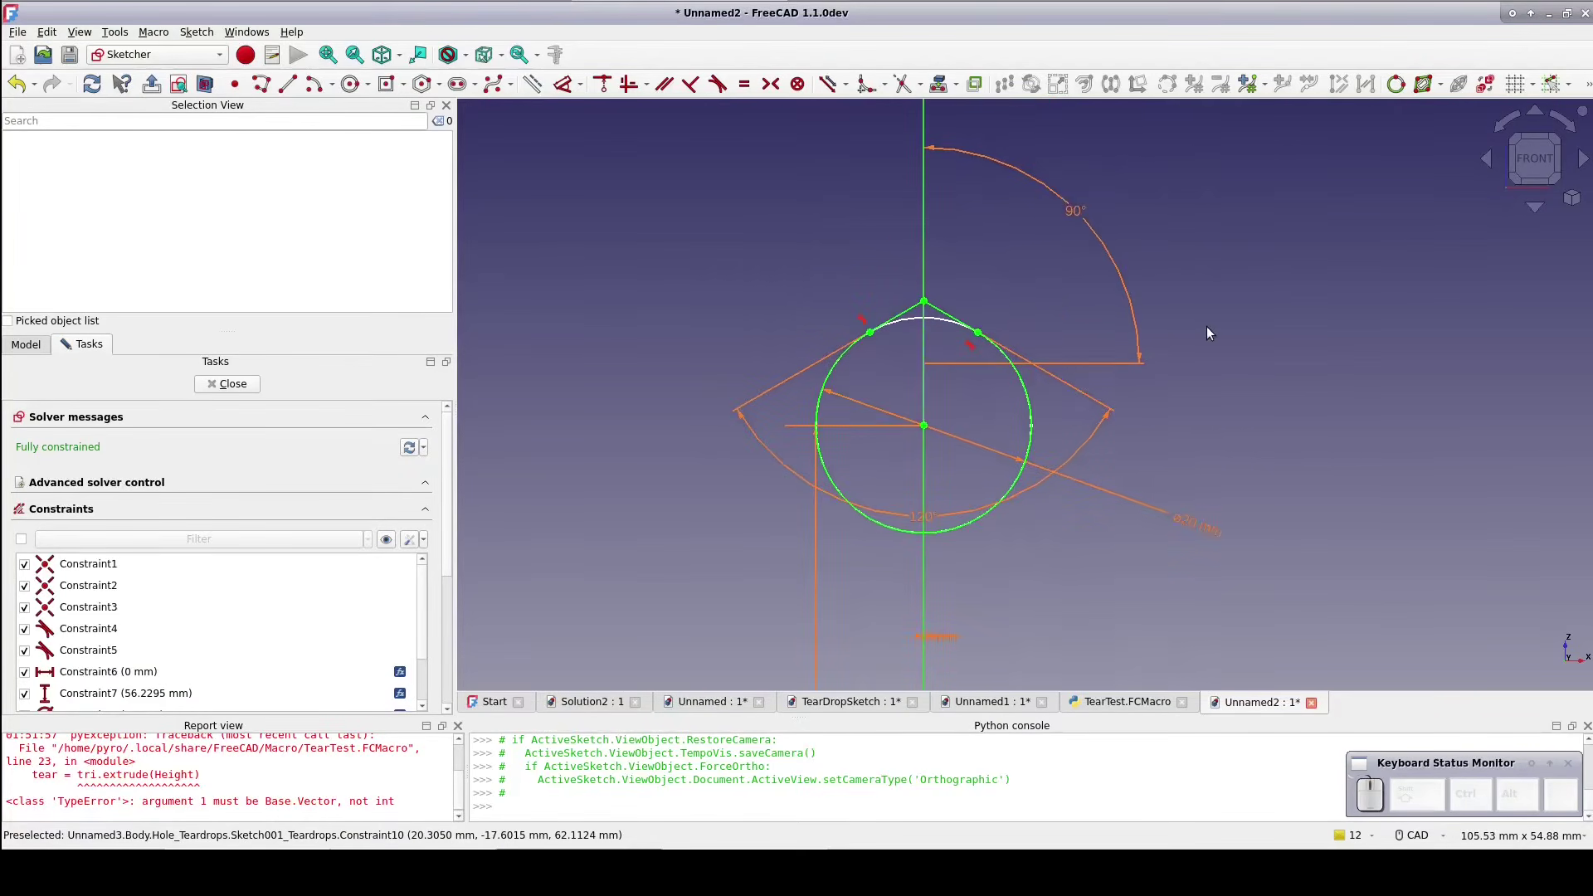
{"action": "mouse_move", "coordinate": [1076, 215]}
{"action": "left_mouse_down"}
{"action": "mouse_move", "coordinate": [1116, 216]}
{"action": "mouse_move", "coordinate": [1092, 222]}
{"action": "left_mouse_up"}
{"action": "left_click", "coordinate": [1091, 221]}
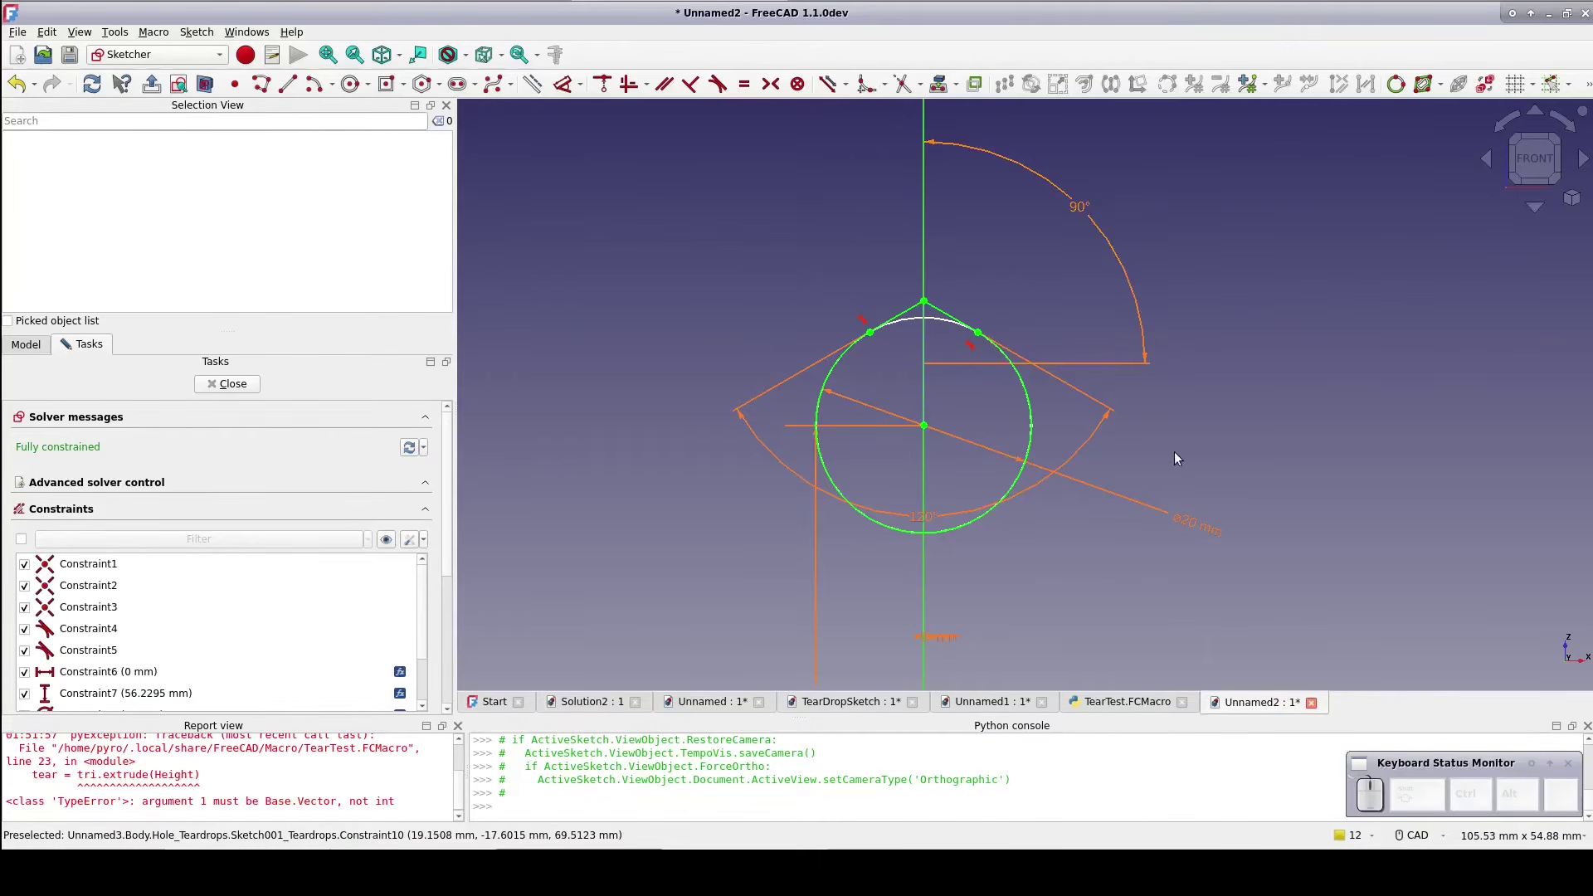
{"action": "scroll", "coordinate": [1174, 452], "scroll_direction": "down", "scroll_amount": 1}
{"action": "mouse_move", "coordinate": [1163, 558]}
{"action": "middle_mouse_down"}
{"action": "mouse_move", "coordinate": [1137, 458]}
{"action": "mouse_move", "coordinate": [1065, 304]}
{"action": "mouse_move", "coordinate": [1028, 268]}
{"action": "mouse_move", "coordinate": [1061, 596]}
{"action": "middle_mouse_up"}
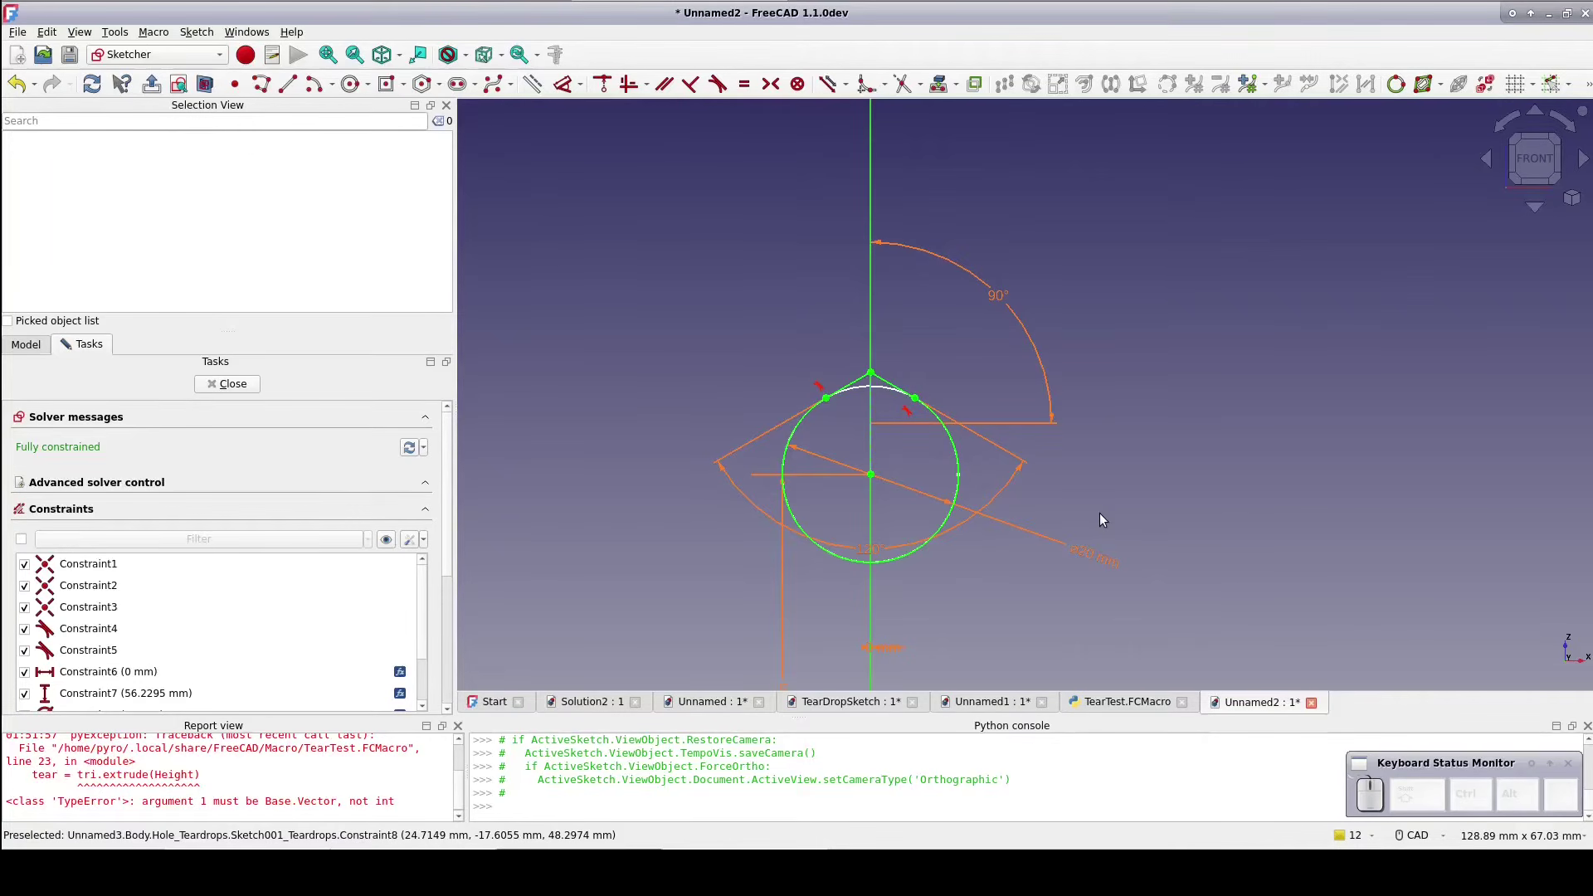
Create a new document, switch to the Part workbench and start a sketch on the XZ plane with zero offset
{"action": "key", "text": "ctrl+n"}
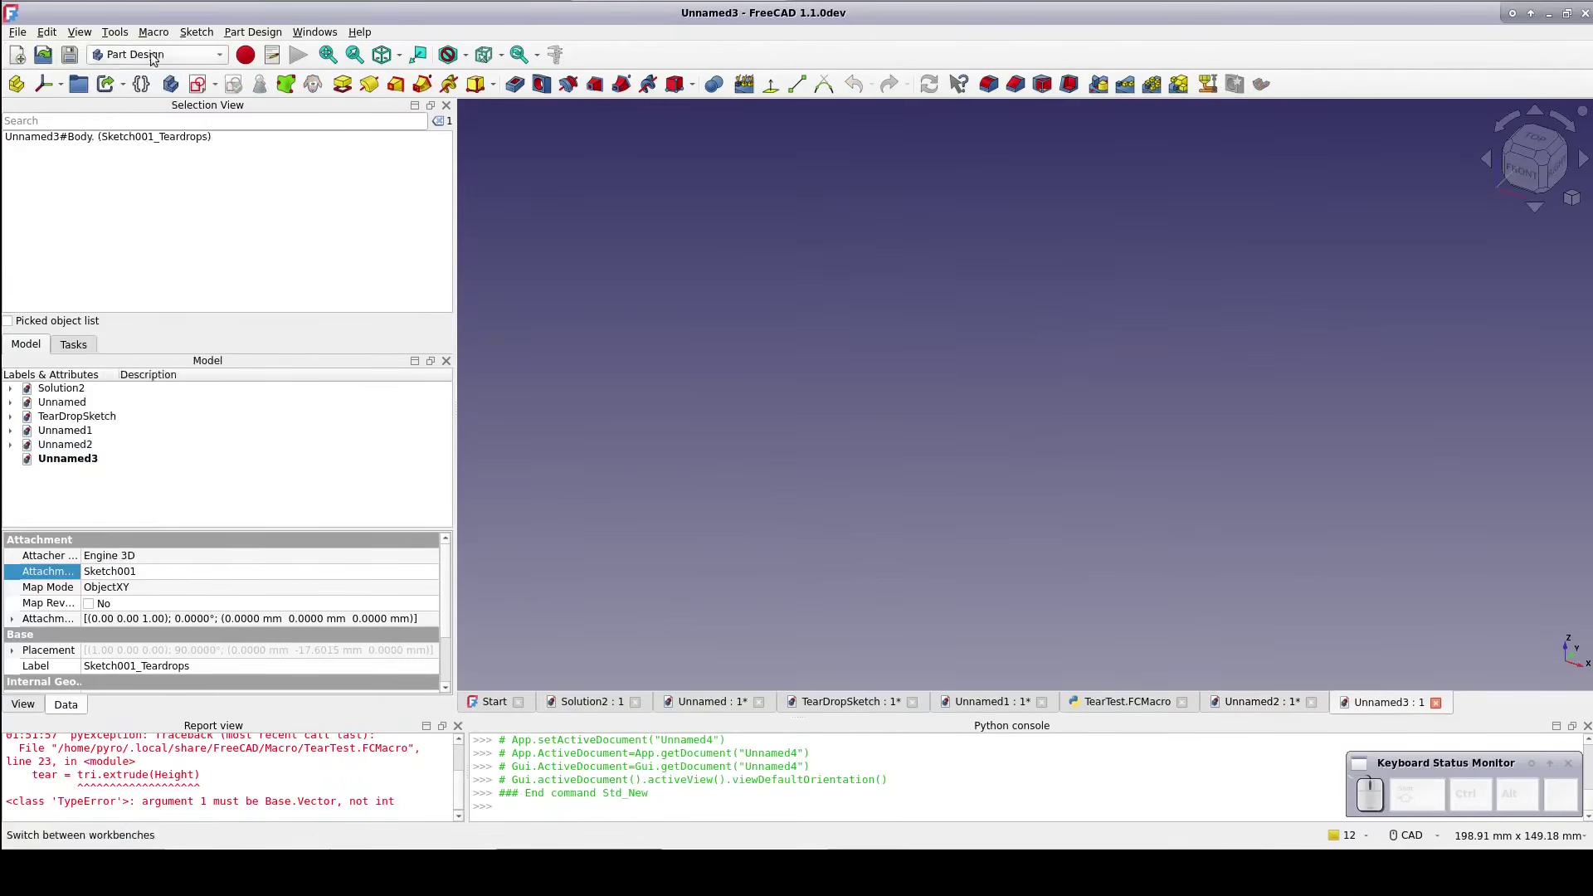
{"action": "left_click", "coordinate": [156, 54]}
{"action": "left_click", "coordinate": [163, 336]}
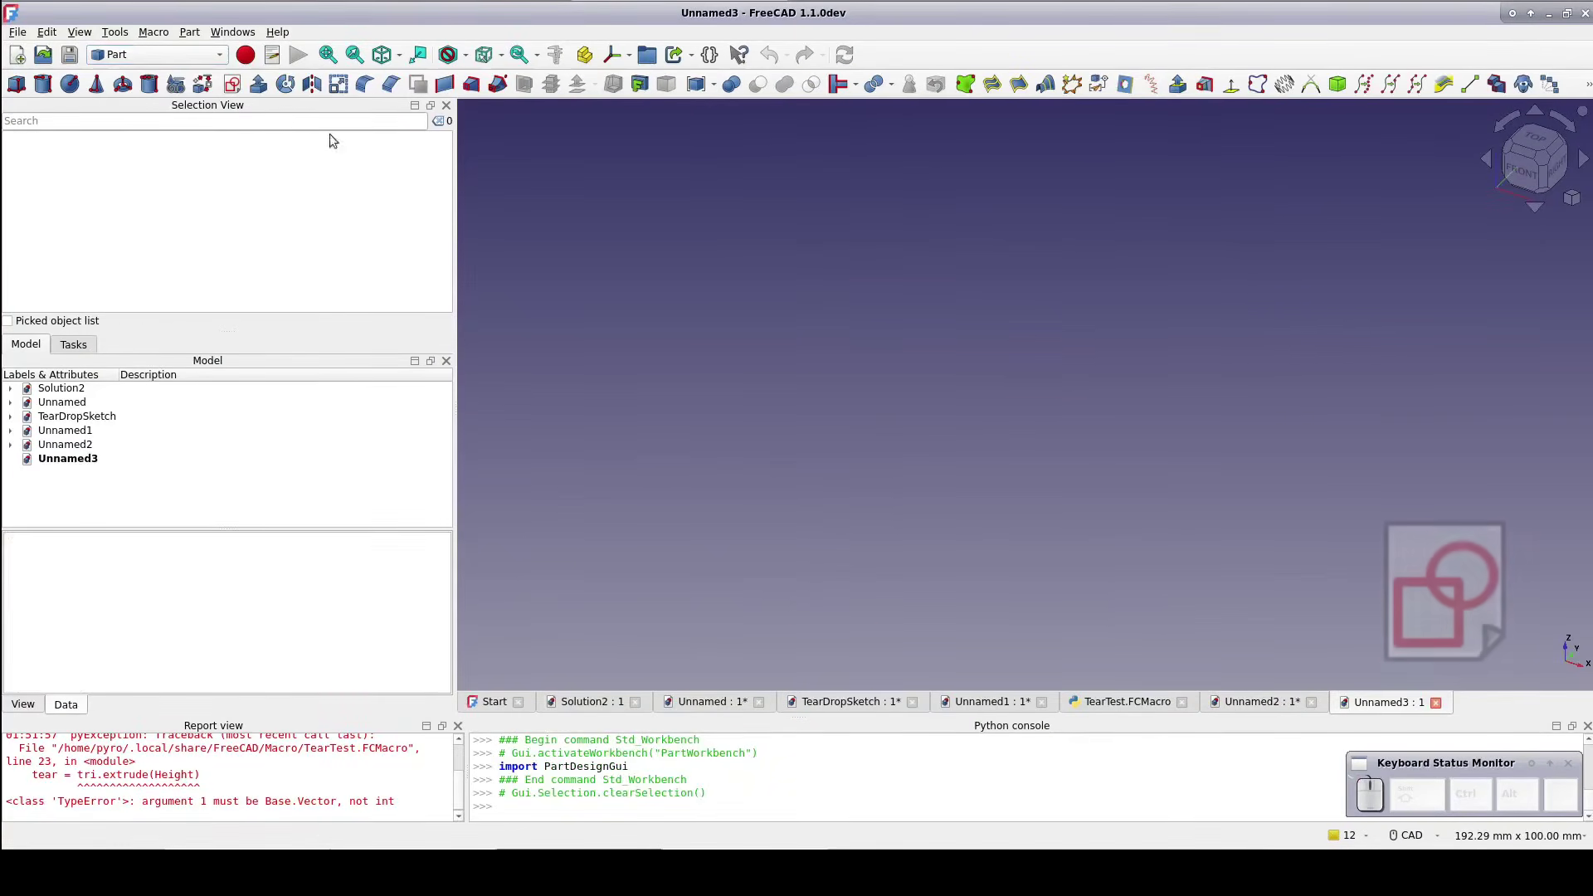
{"action": "left_click", "coordinate": [234, 84]}
{"action": "left_click", "coordinate": [757, 377]}
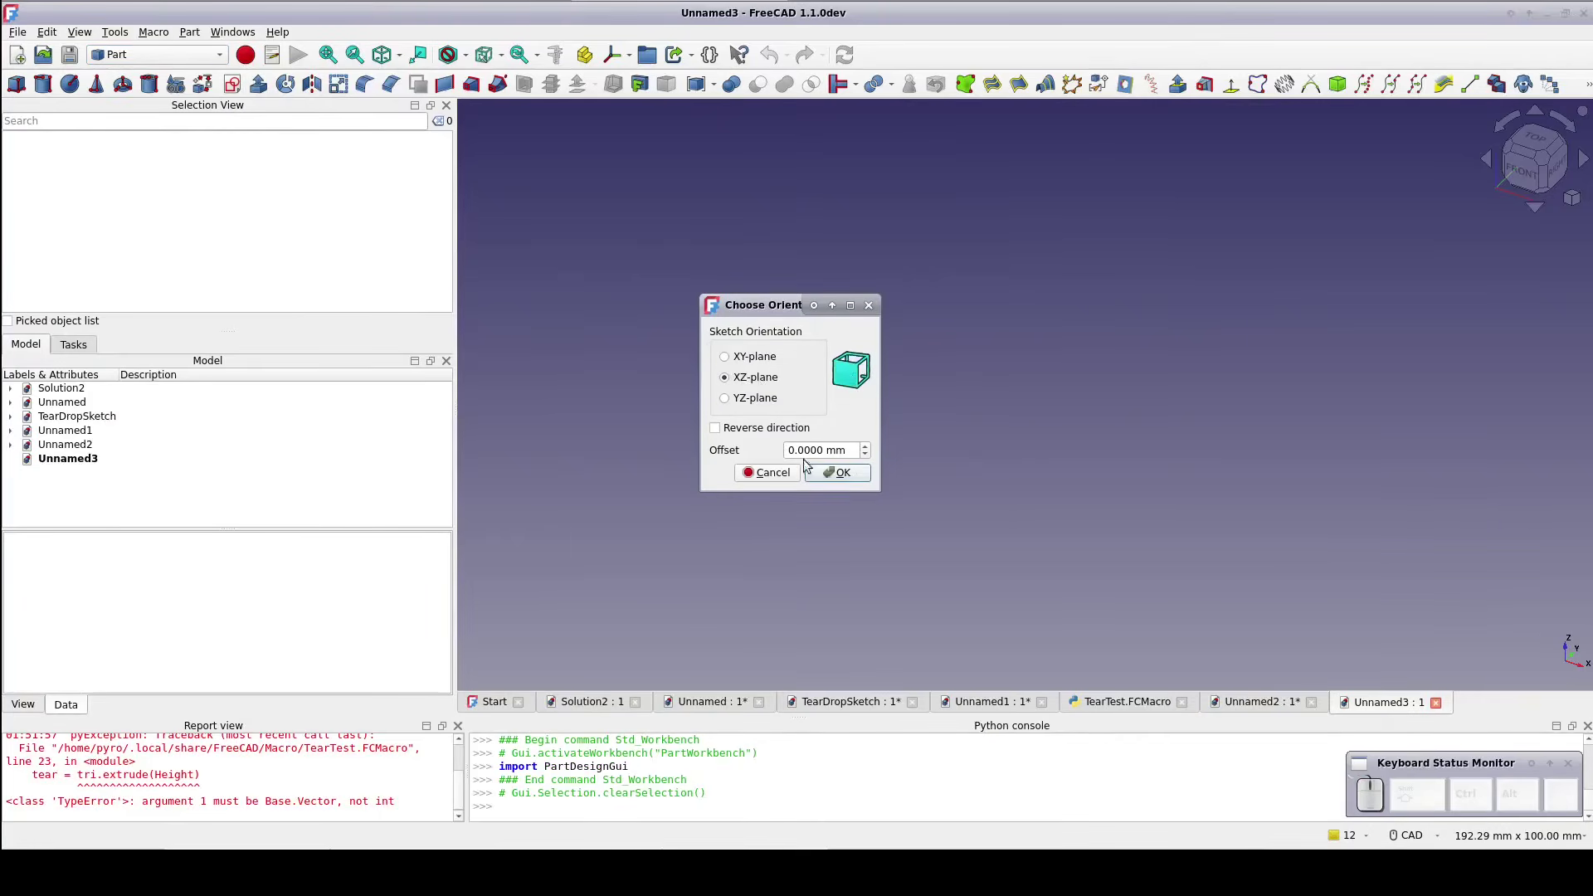
{"action": "left_click", "coordinate": [830, 475]}
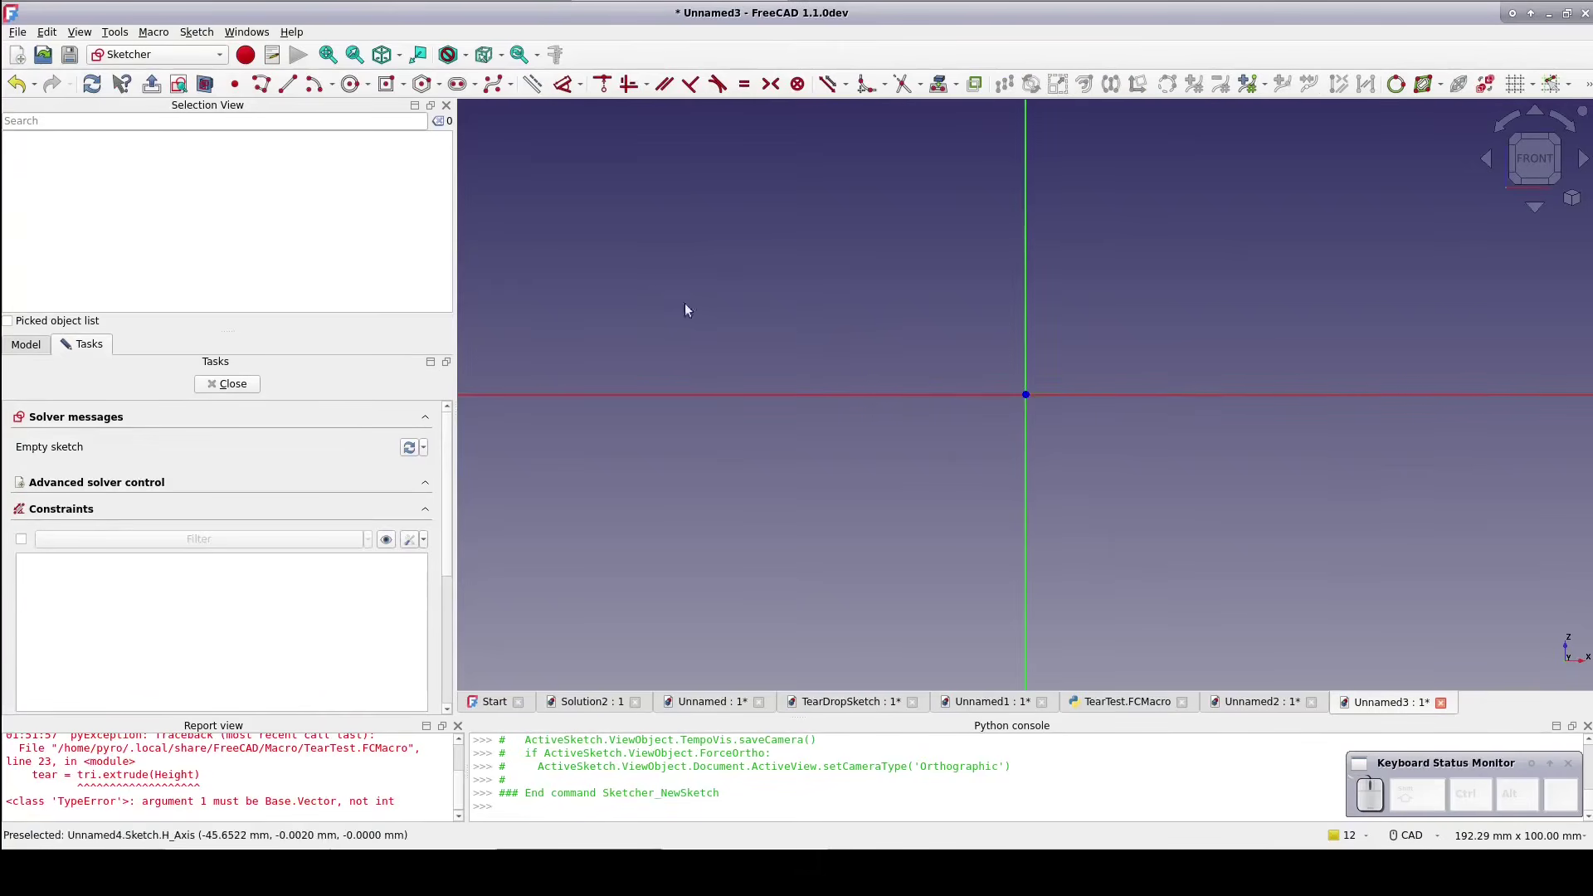
Draw a circle with a 10 mm radius centred on the sketch origin
{"action": "left_click", "coordinate": [351, 85]}
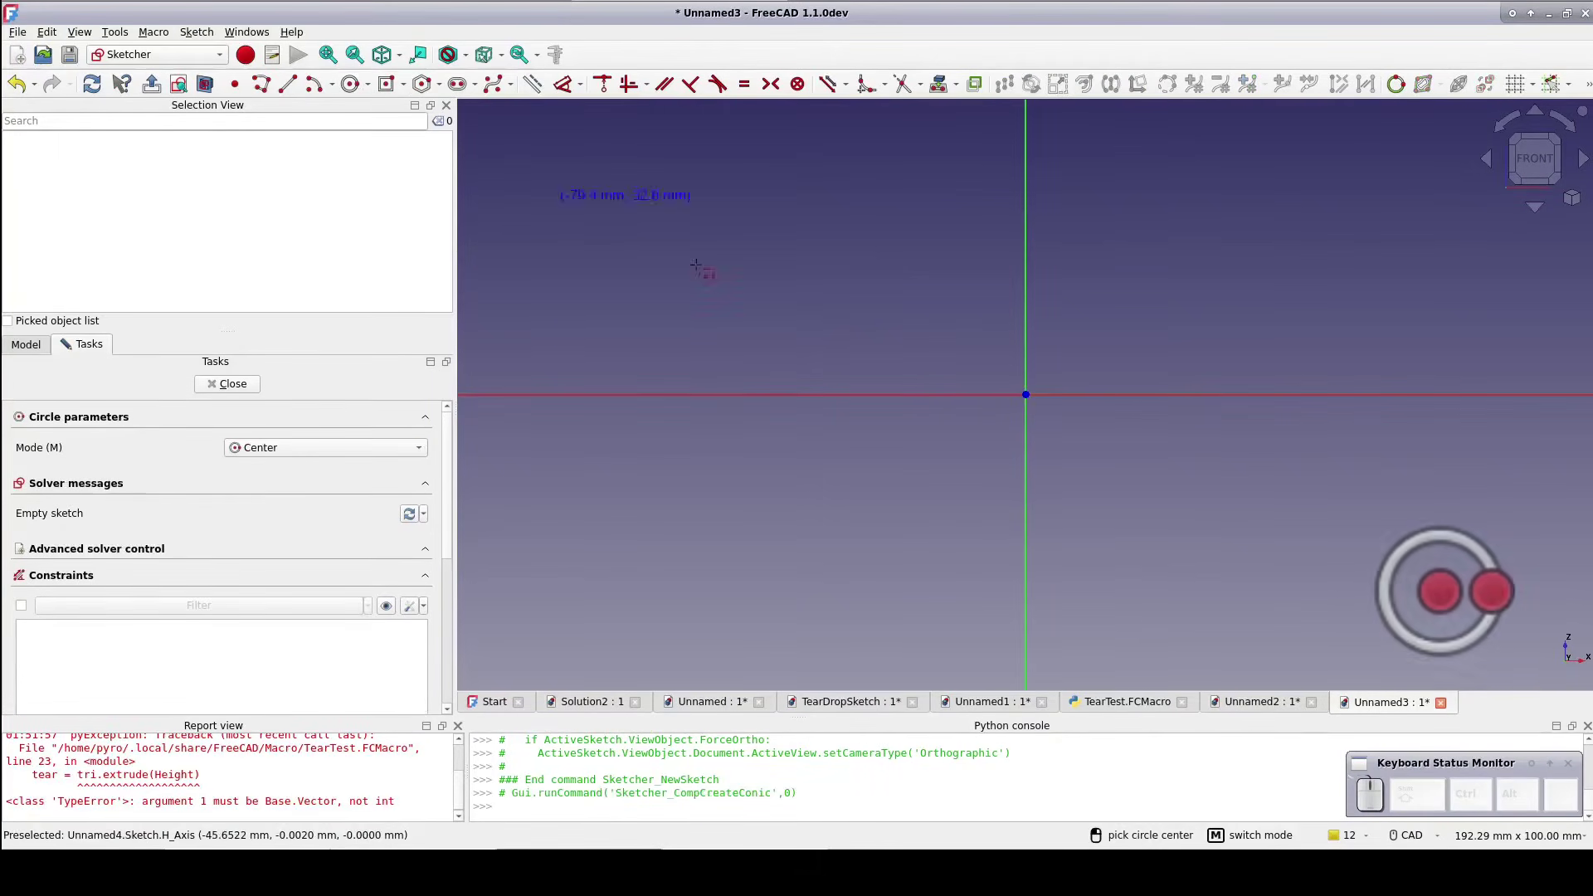
{"action": "left_click", "coordinate": [1026, 395]}
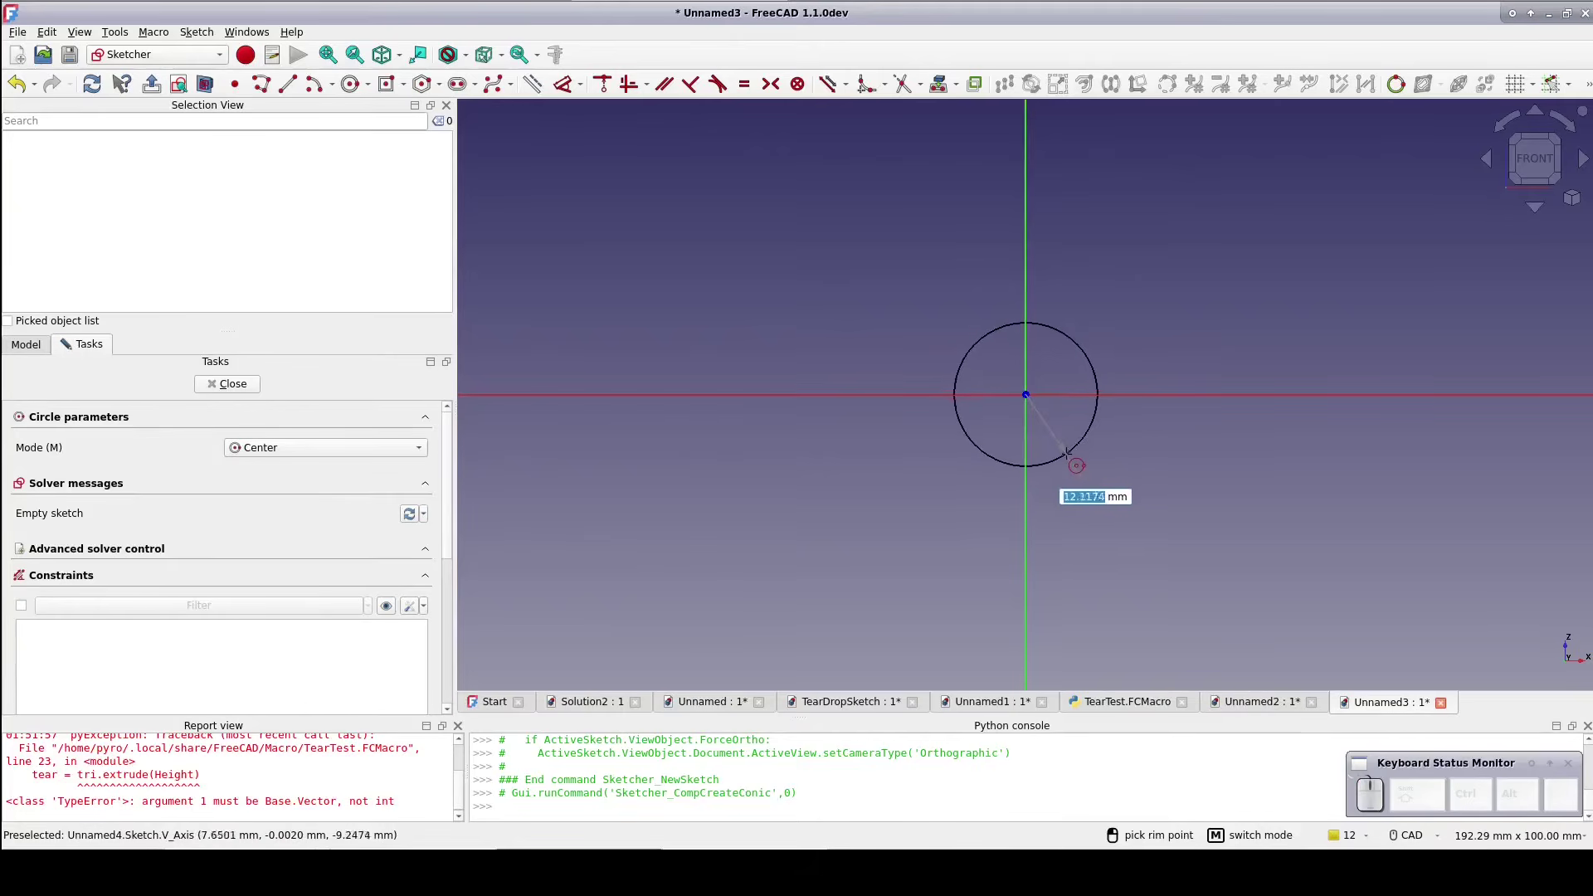
{"action": "type", "text": "10"}
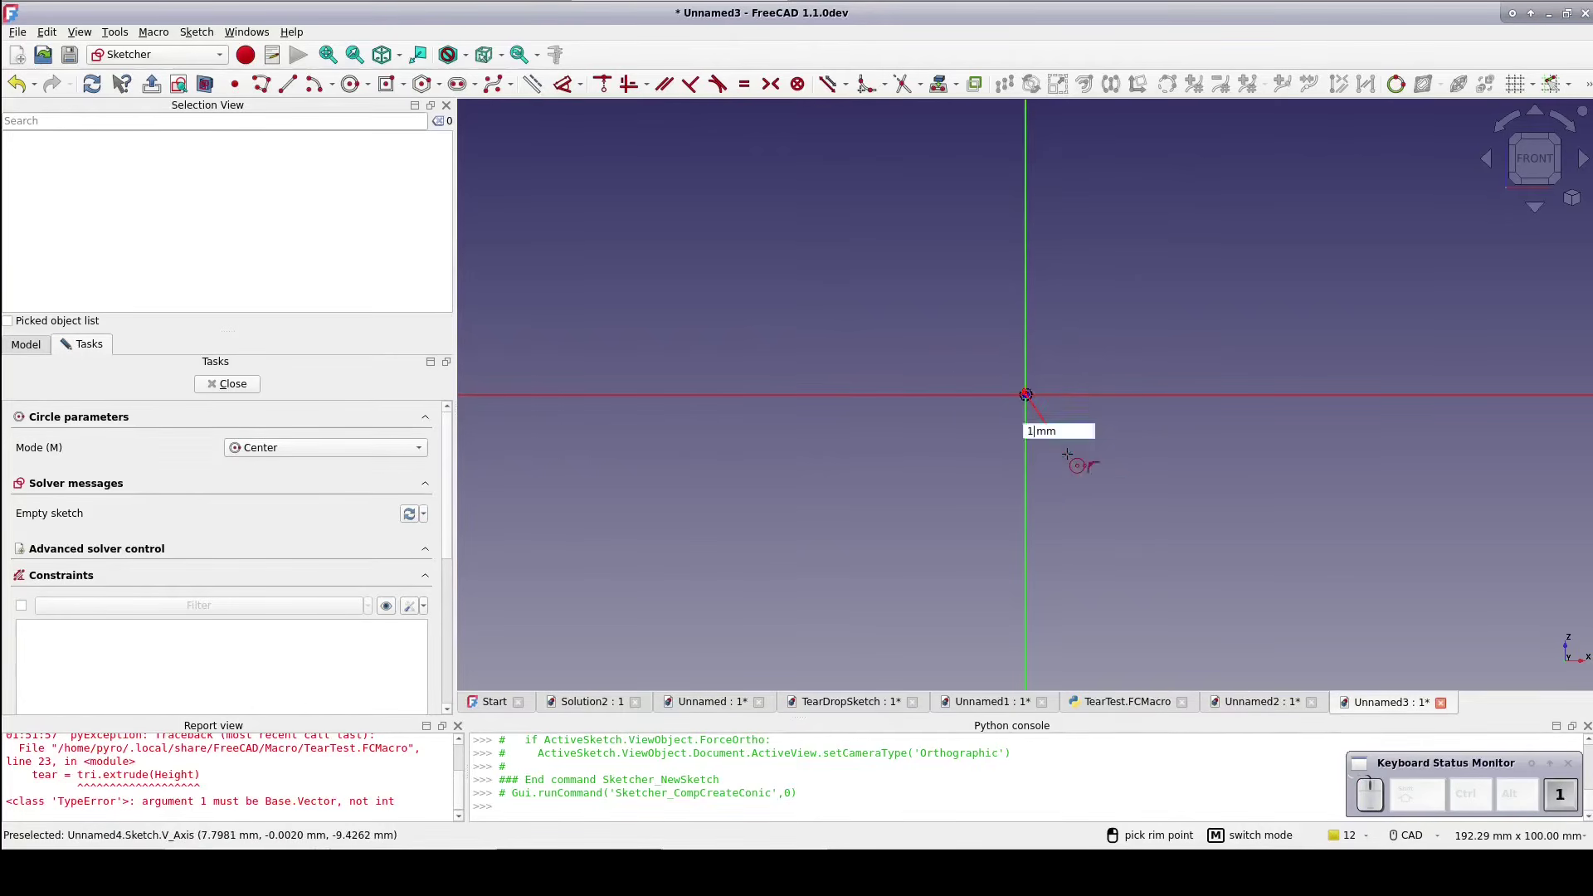
{"action": "key", "text": "Return"}
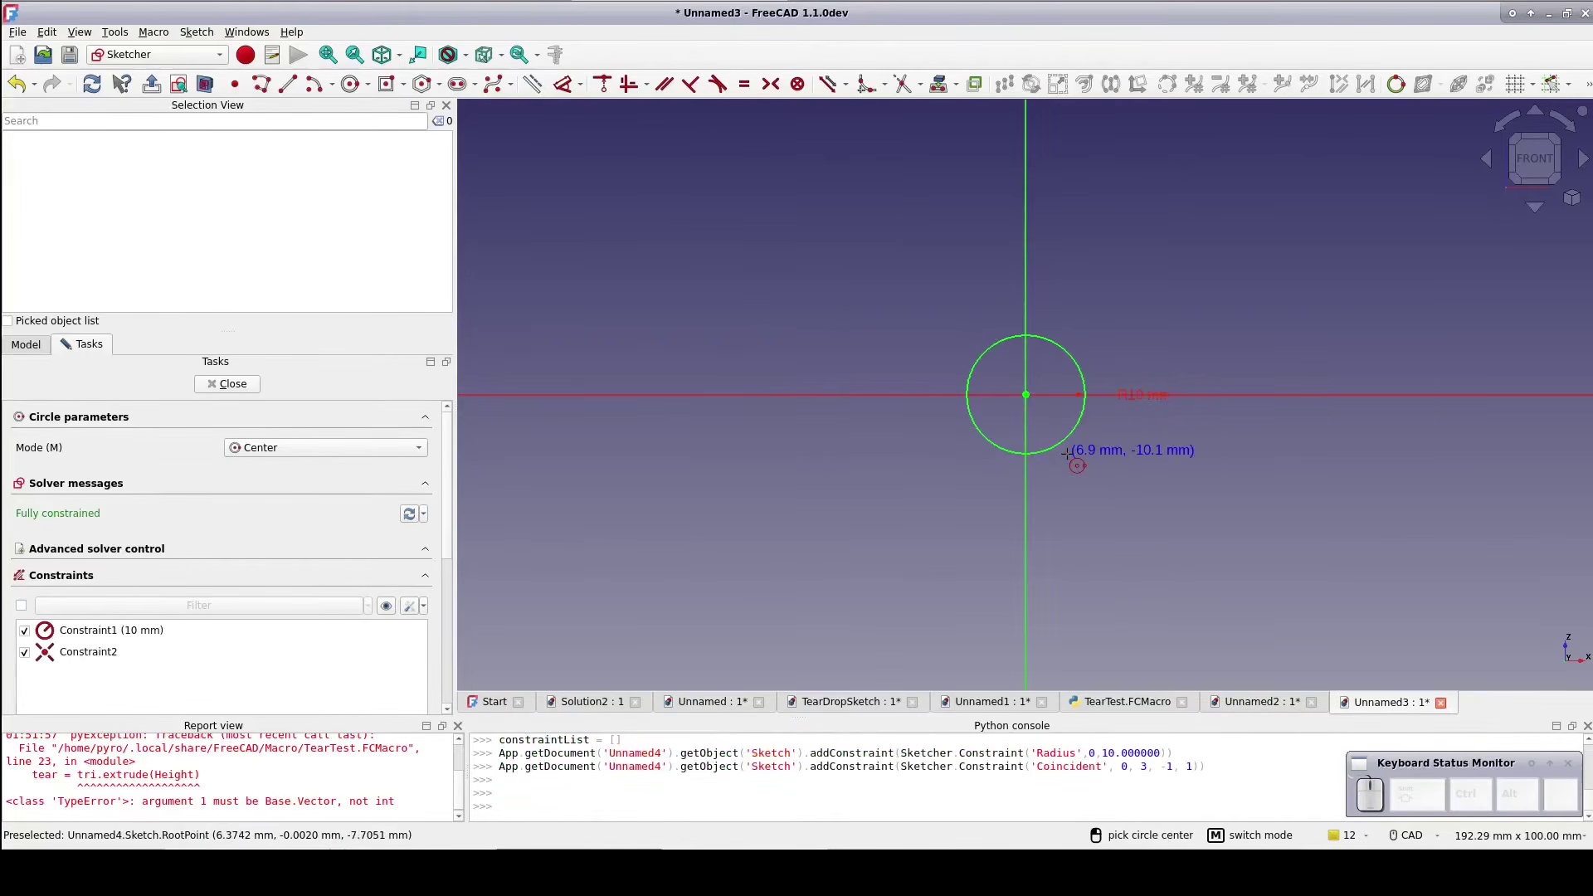
{"action": "right_click", "coordinate": [923, 293]}
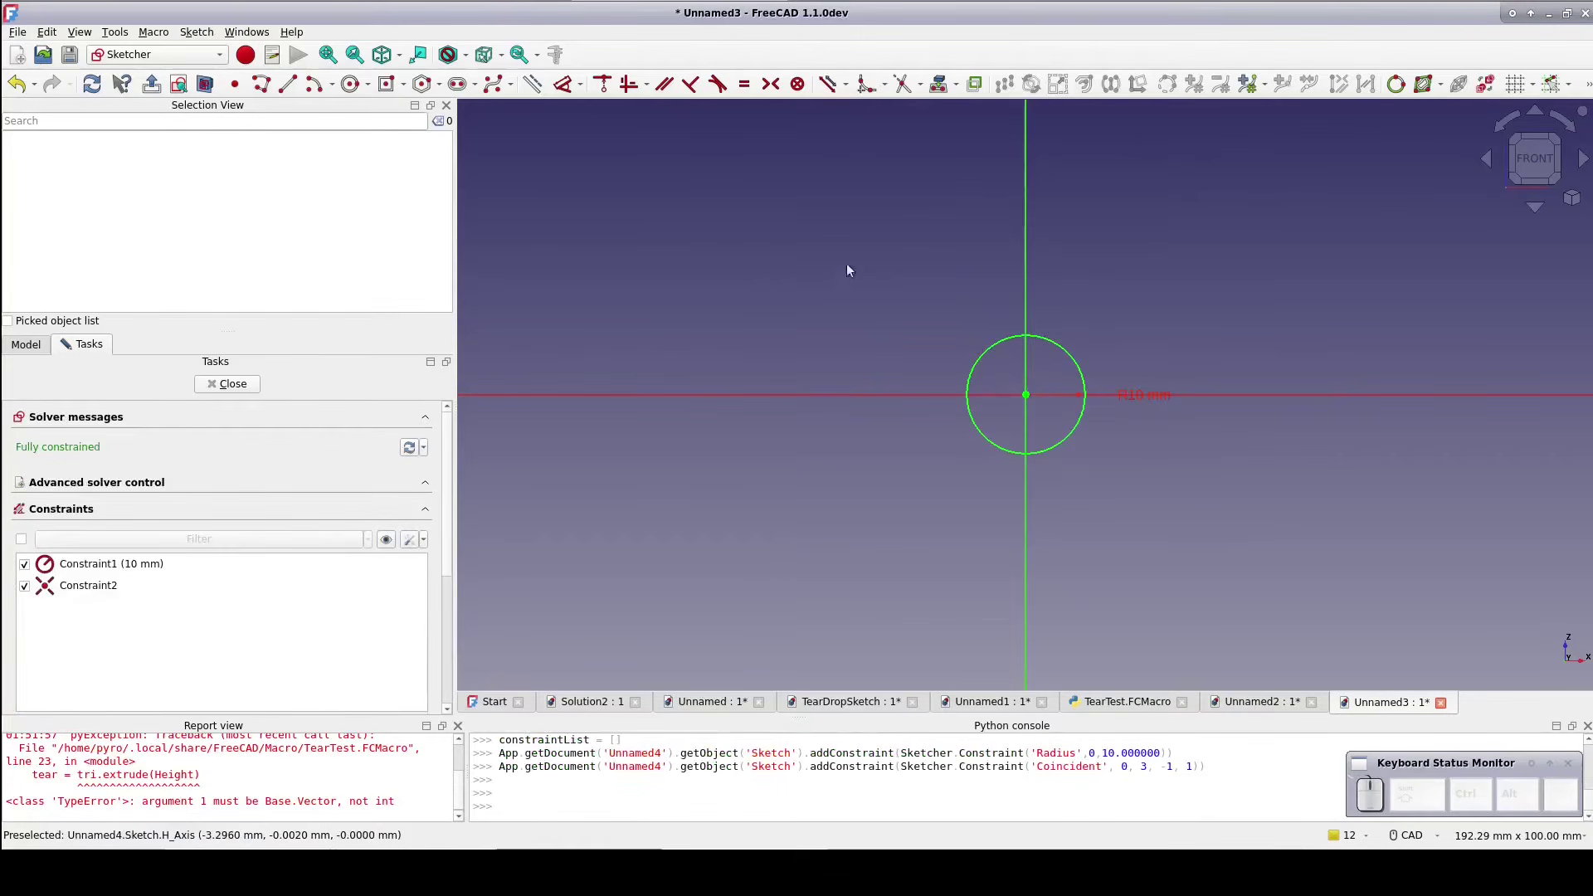
Draw a two-segment polyline from the circle's upper left to an apex on the vertical axis about 19 mm above the origin and back to the circle's upper right
{"action": "left_click", "coordinate": [262, 83]}
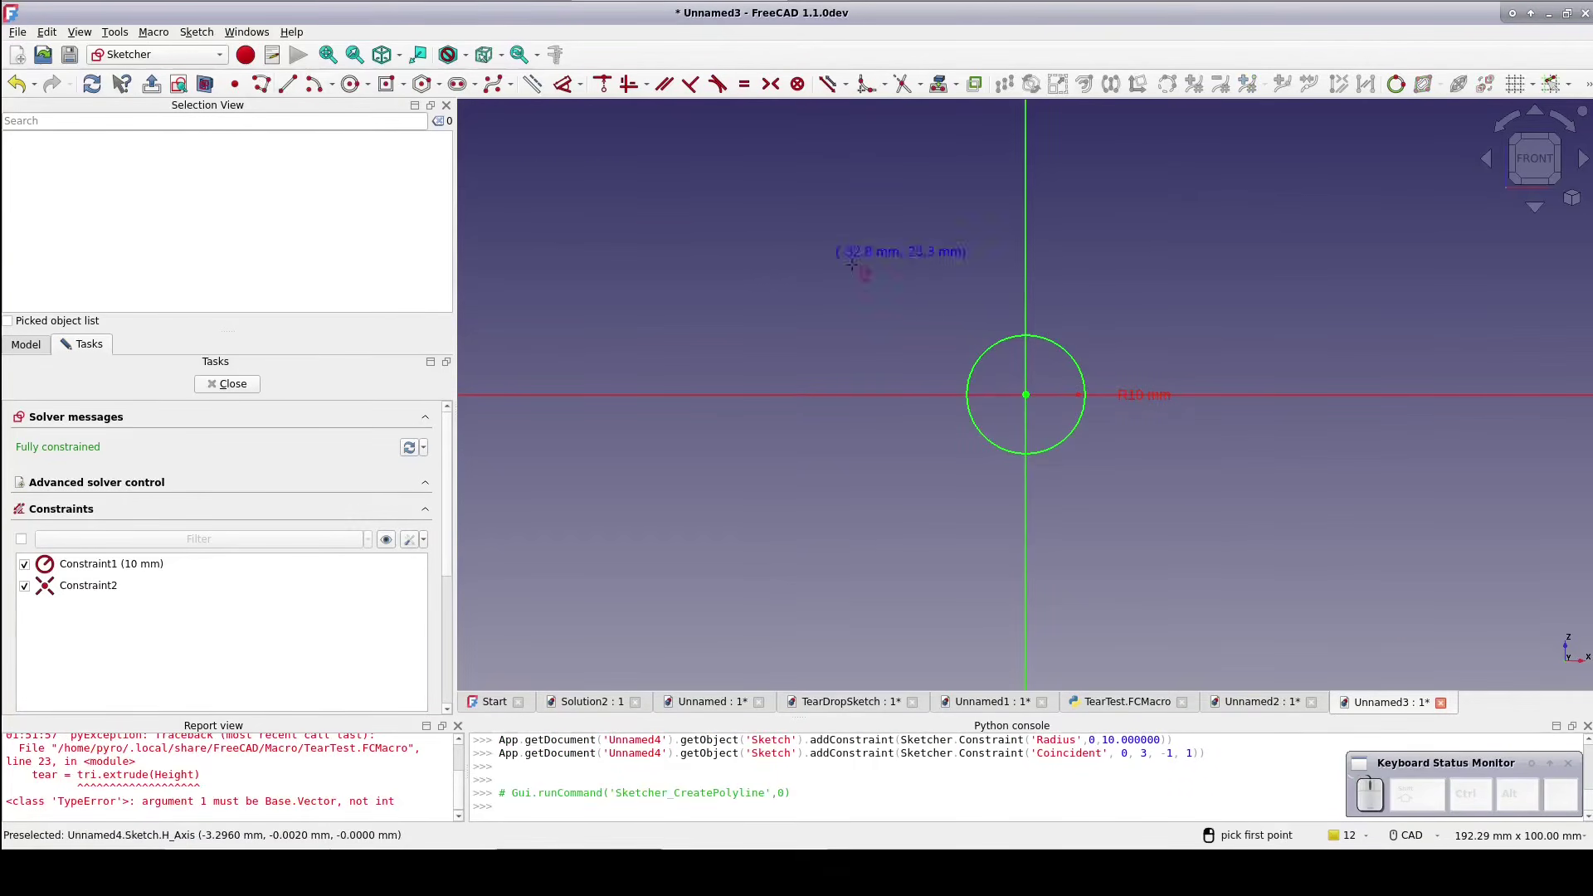
{"action": "left_click", "coordinate": [987, 349]}
{"action": "left_click", "coordinate": [1025, 282]}
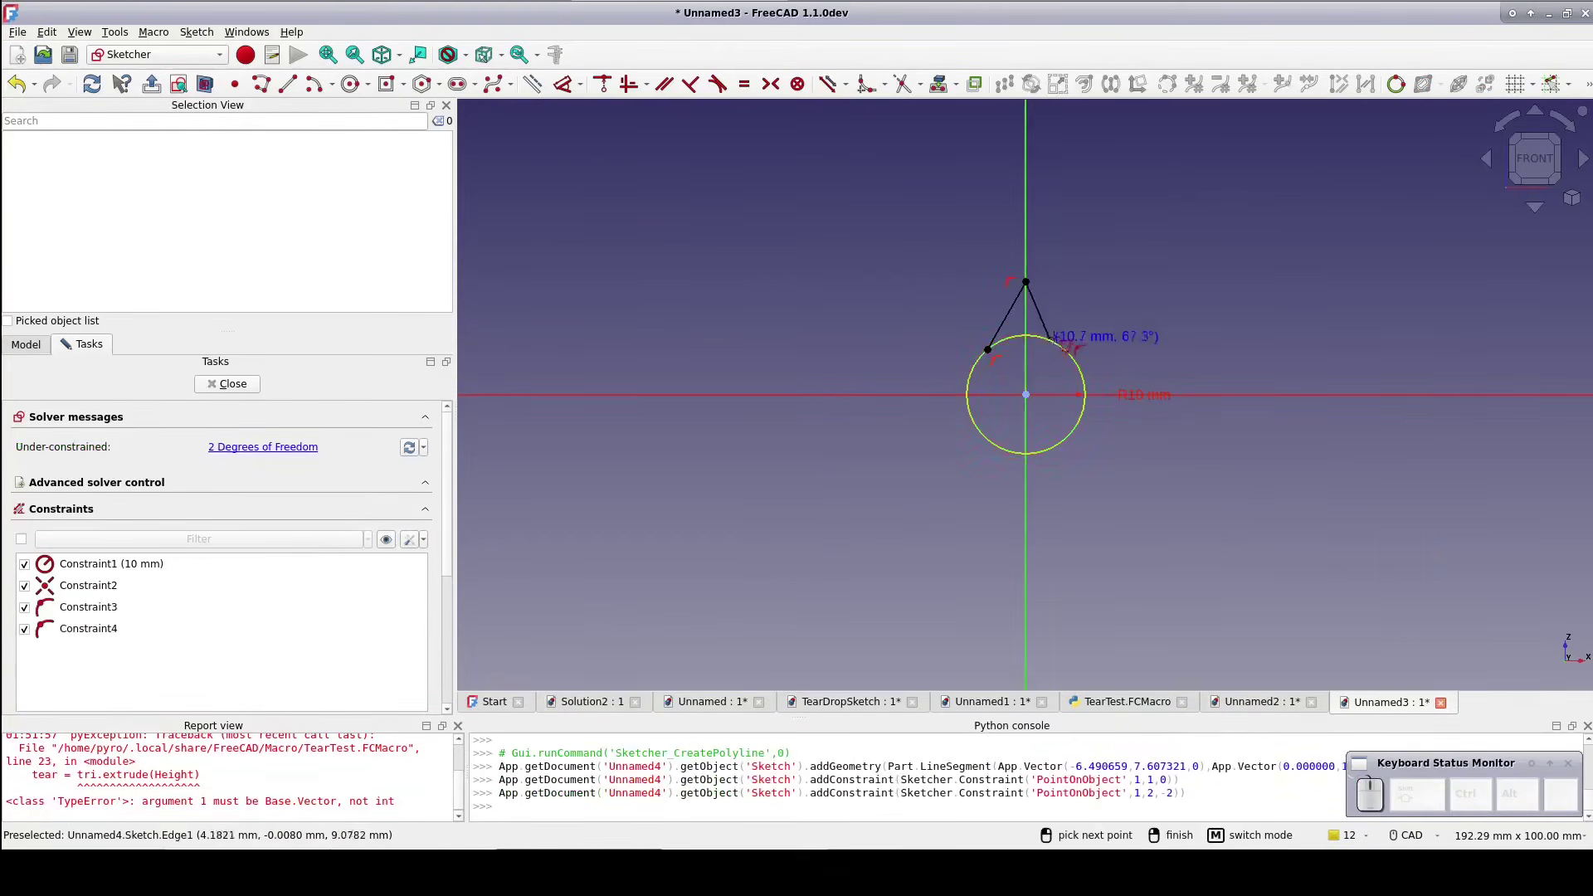
{"action": "left_click", "coordinate": [1062, 346]}
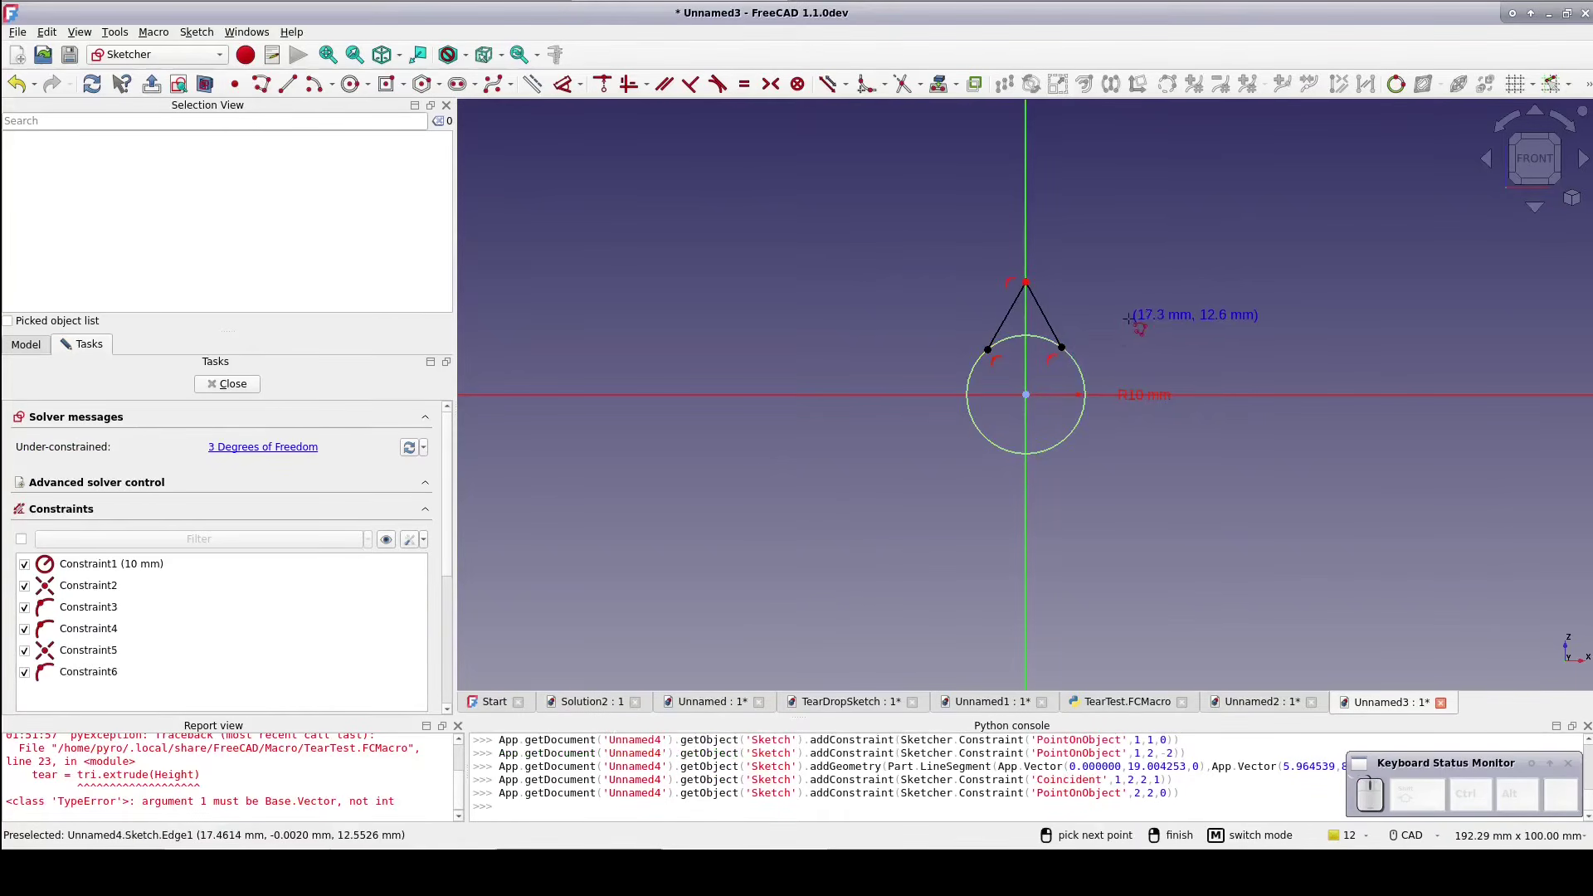
{"action": "scroll", "coordinate": [1123, 321], "scroll_direction": "up", "scroll_amount": 4}
{"action": "scroll", "coordinate": [1100, 312], "scroll_direction": "down", "scroll_amount": 2}
{"action": "right_click", "coordinate": [820, 241]}
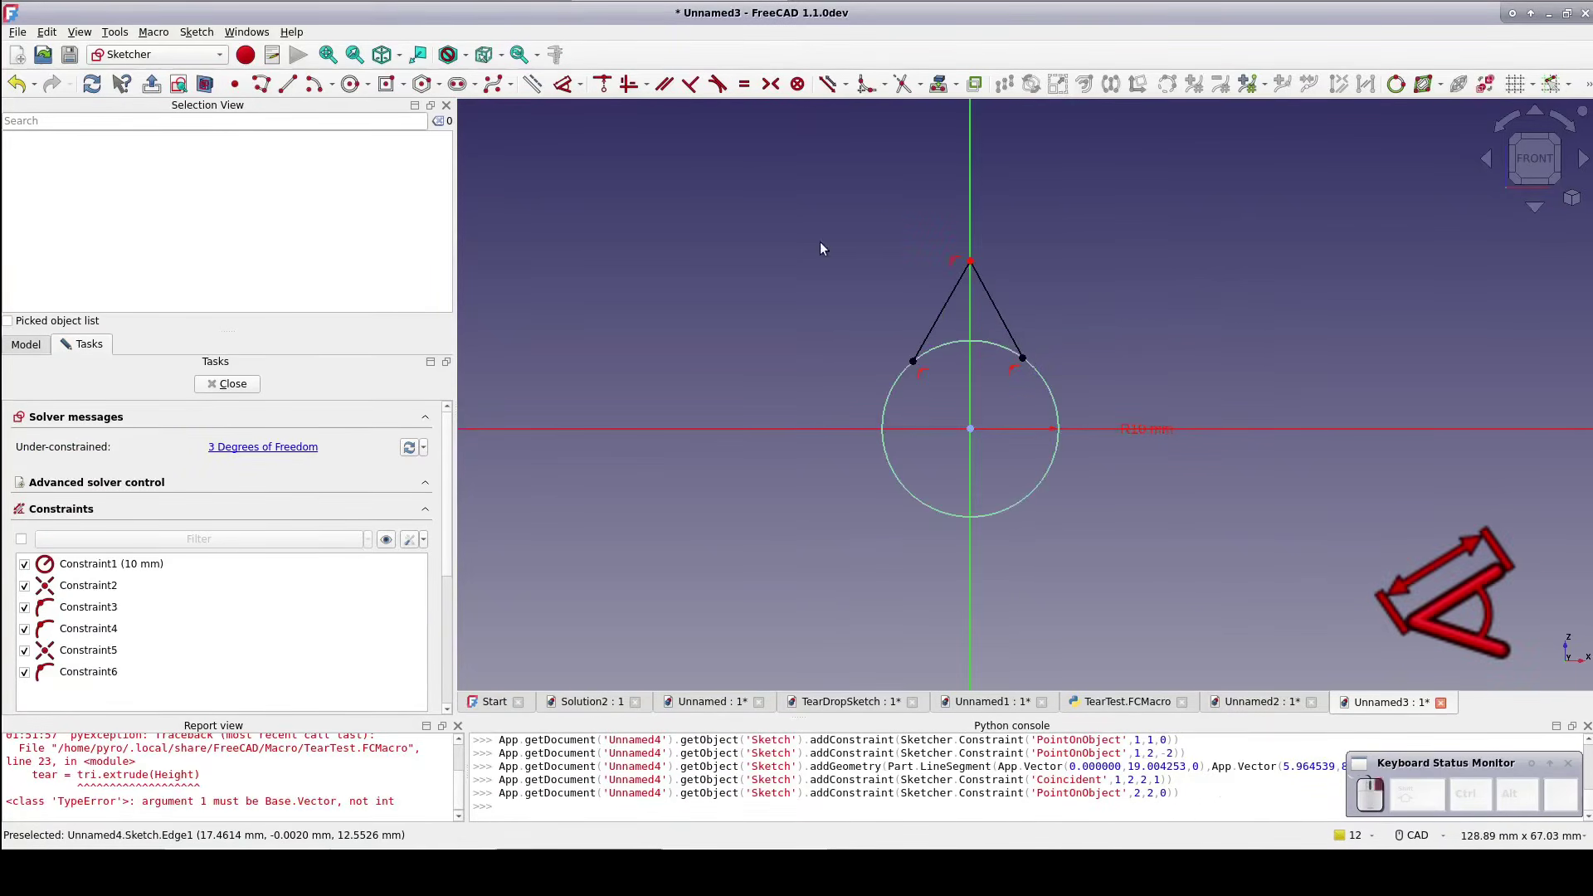
{"action": "left_click", "coordinate": [945, 305]}
{"action": "left_click", "coordinate": [988, 302]}
{"action": "left_click", "coordinate": [564, 84]}
{"action": "left_click", "coordinate": [947, 367]}
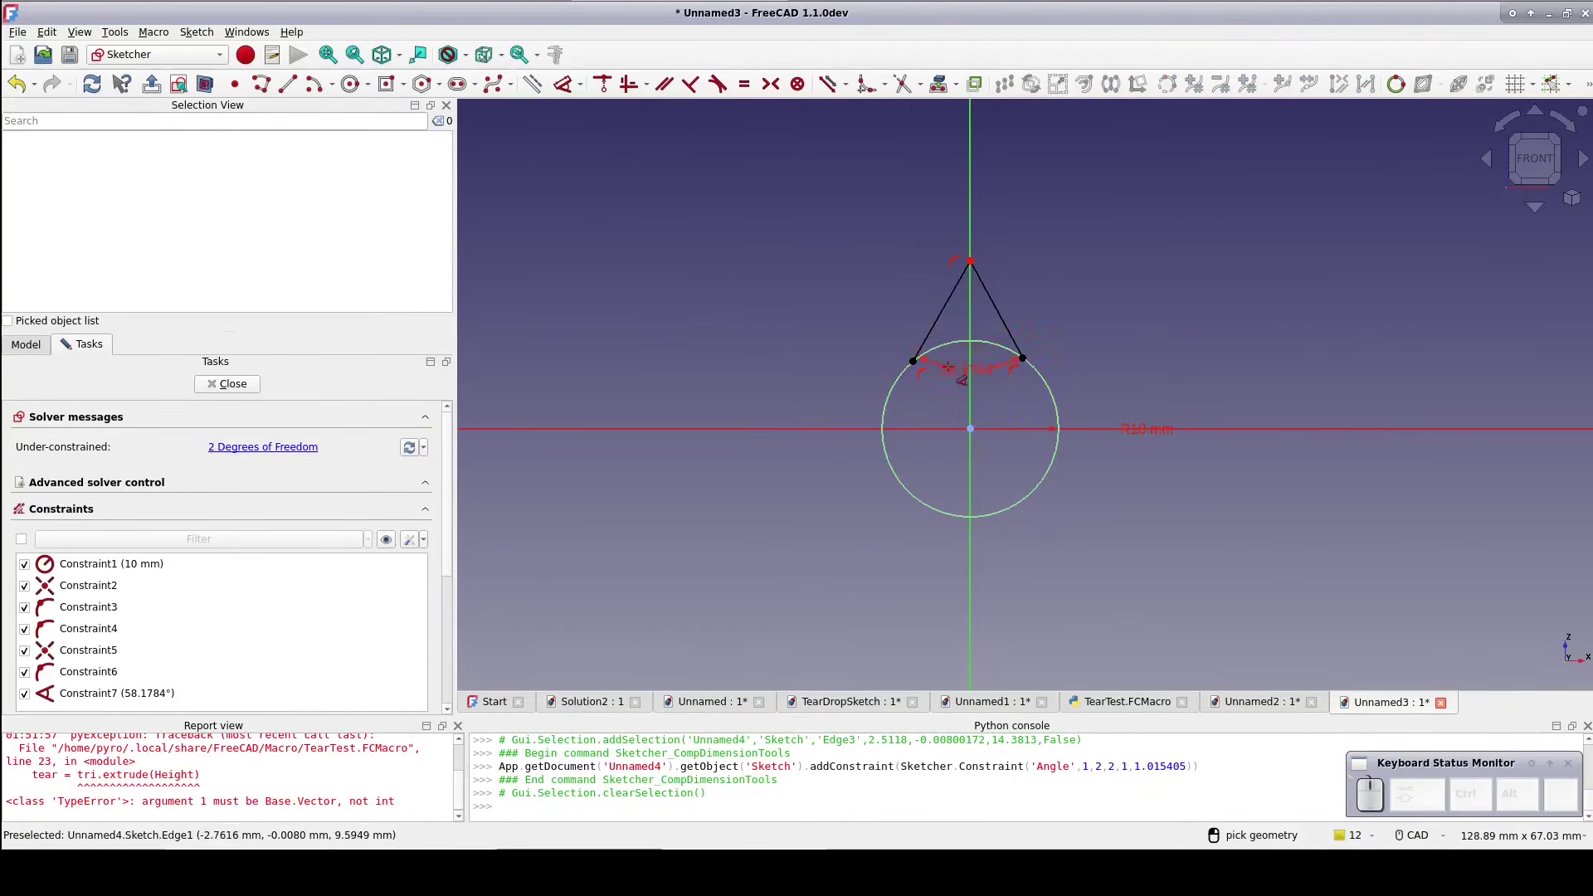
{"action": "left_click", "coordinate": [970, 467]}
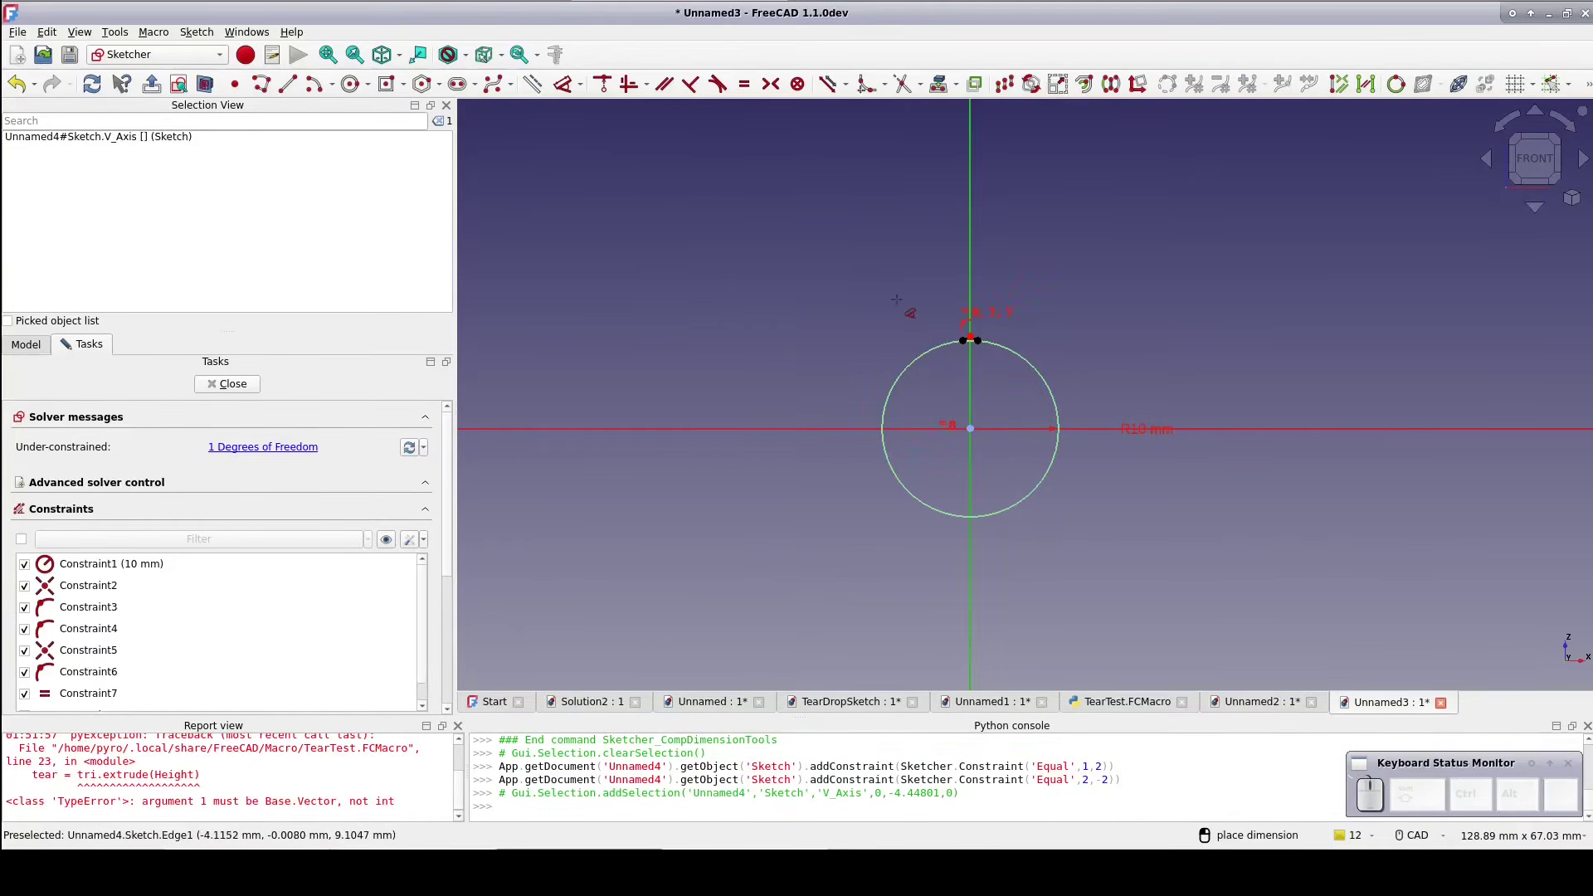
{"action": "key", "text": "Escape"}
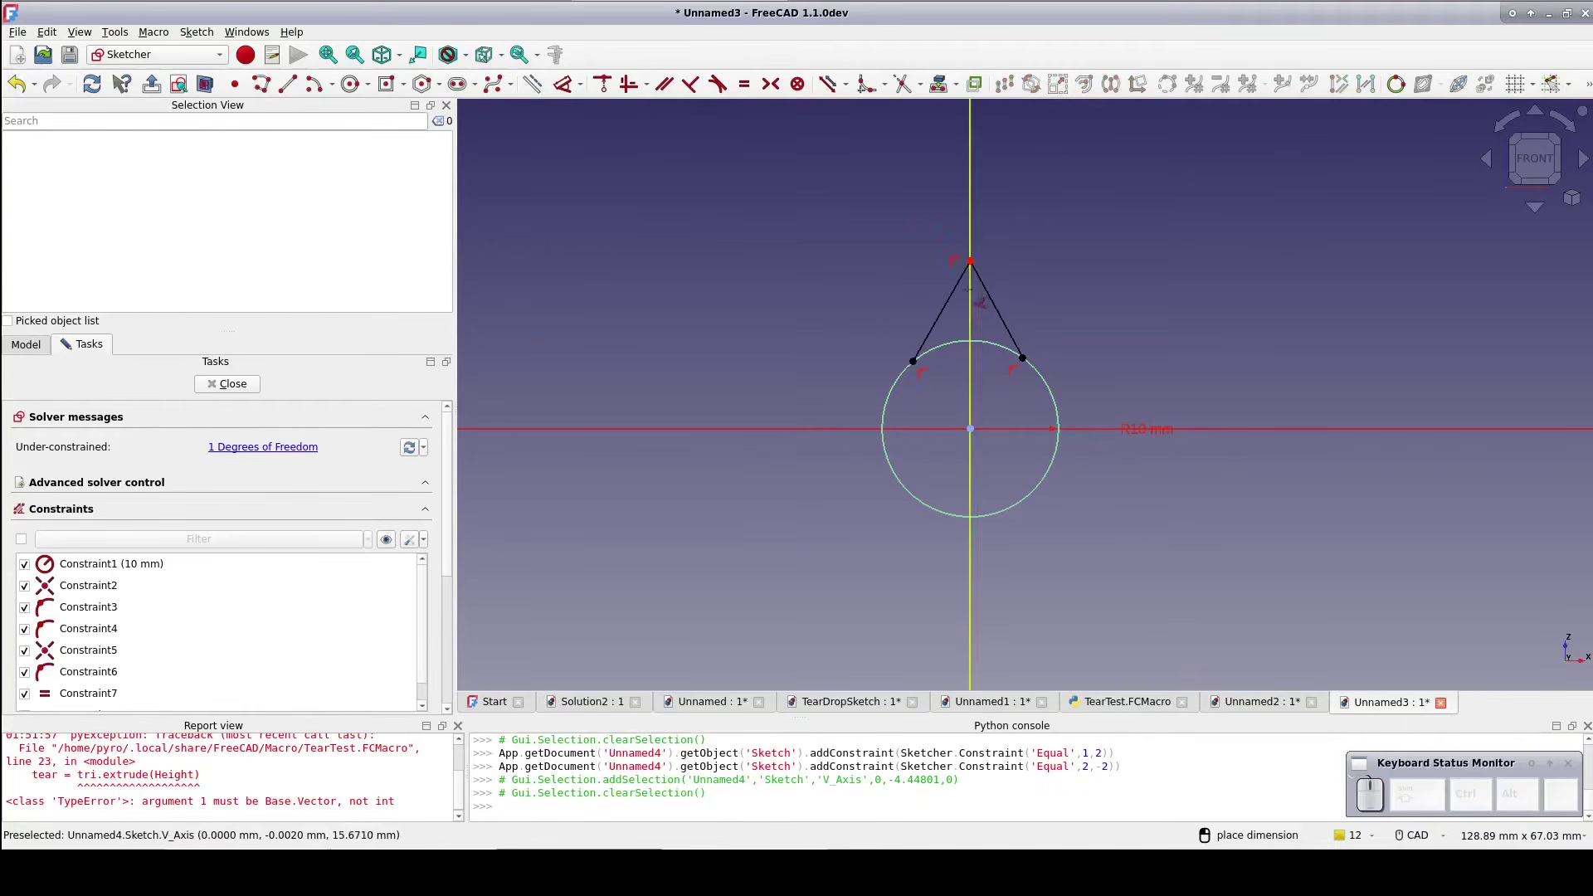
Dimension the angle between the two sloped lines as 120°, placing the dimension below the circle
{"action": "left_click", "coordinate": [946, 304]}
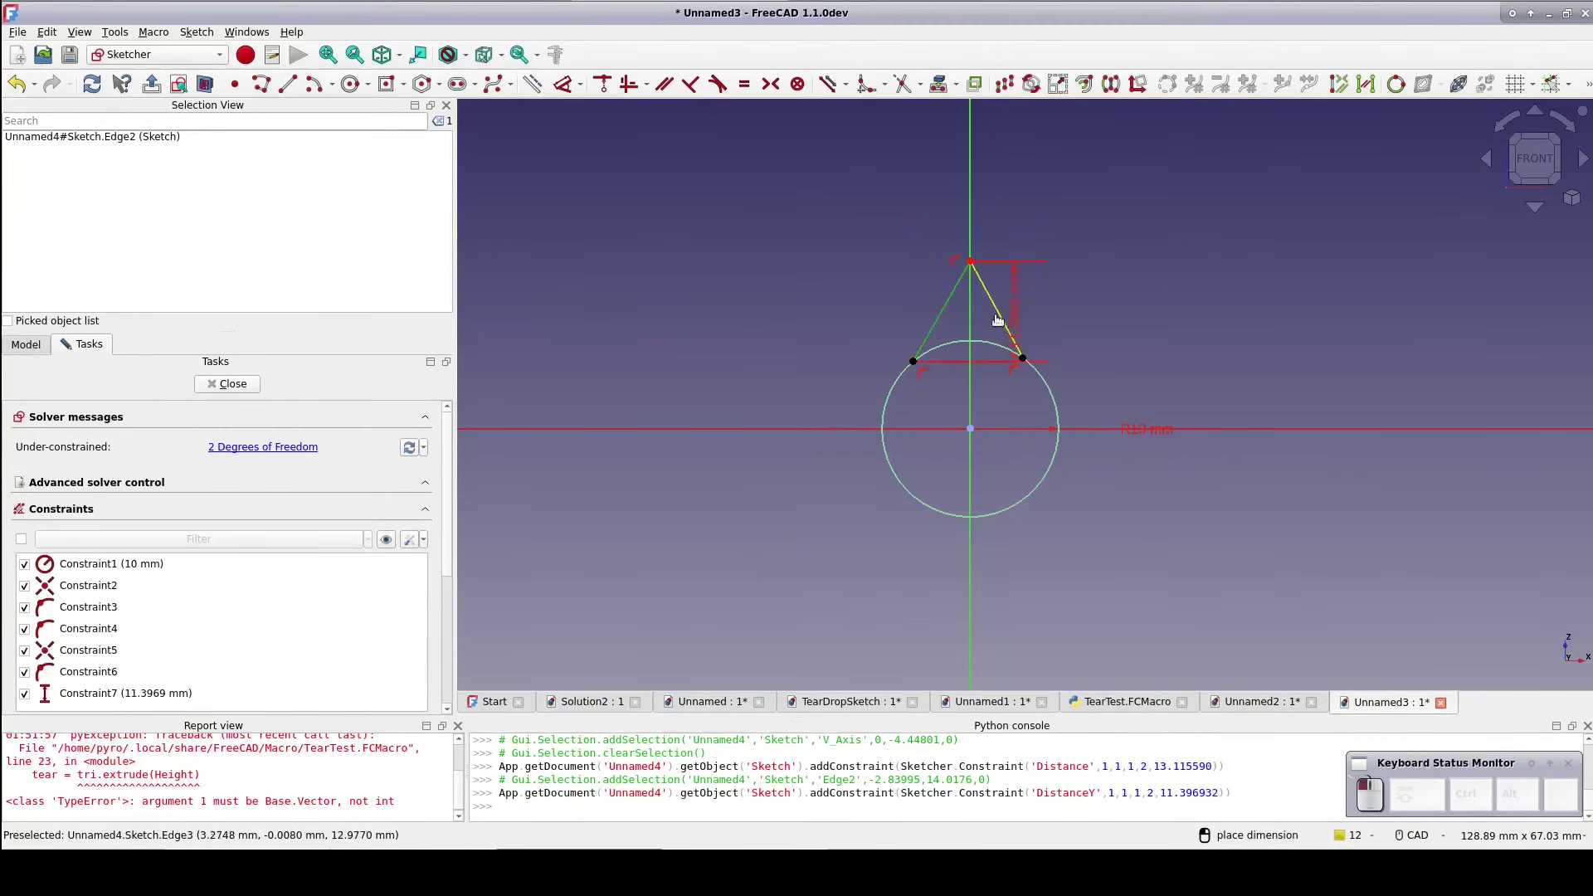
{"action": "left_click", "coordinate": [997, 320]}
{"action": "left_click", "coordinate": [981, 564]}
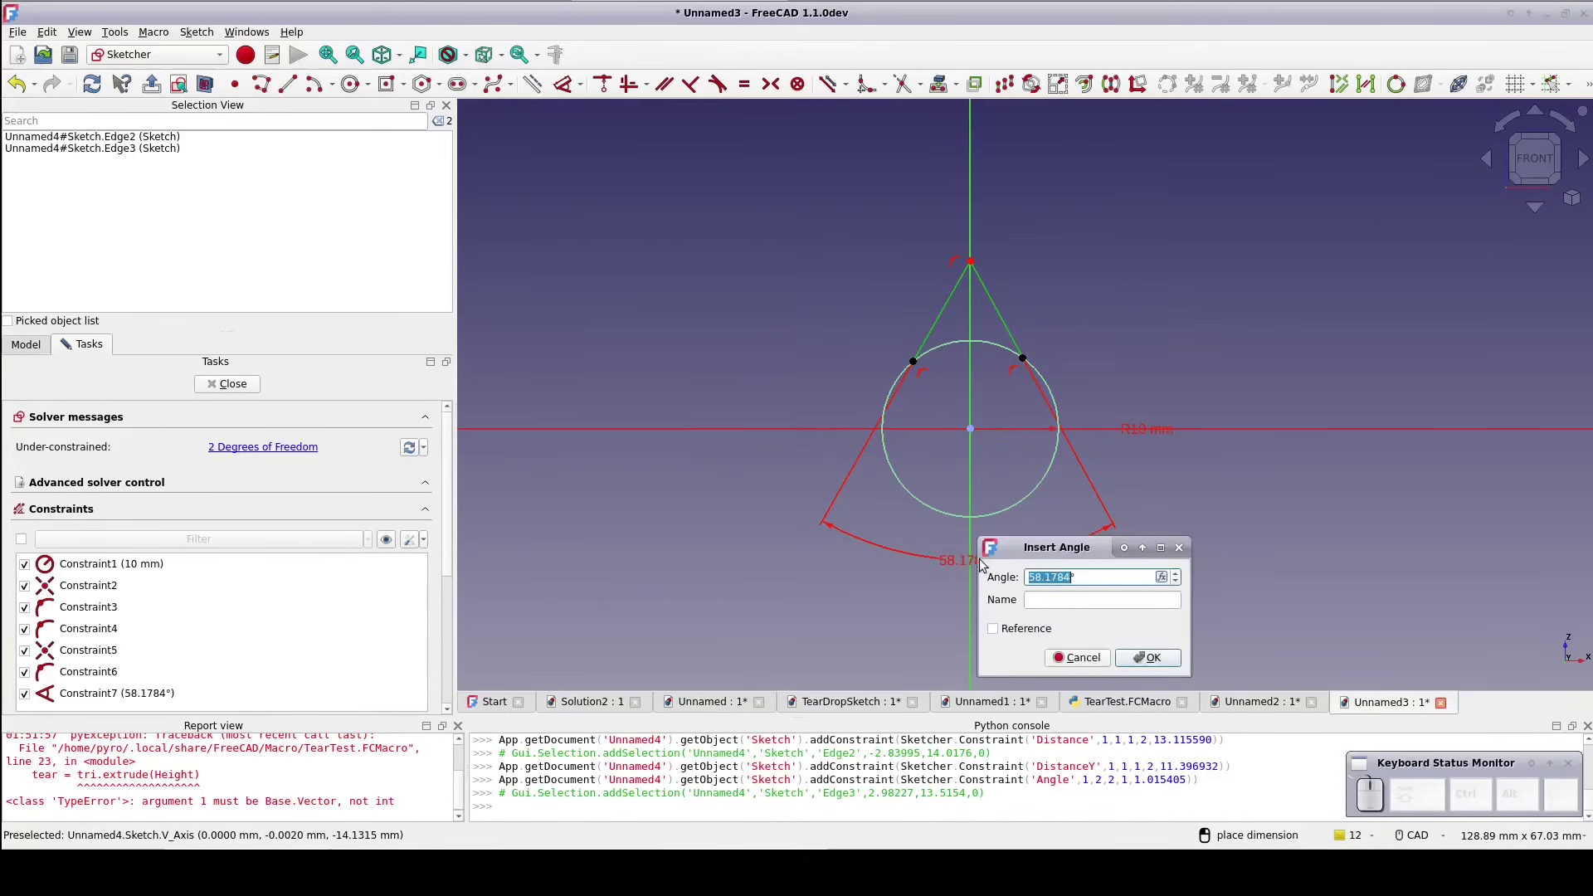
{"action": "type", "text": "120"}
{"action": "key", "text": "Return"}
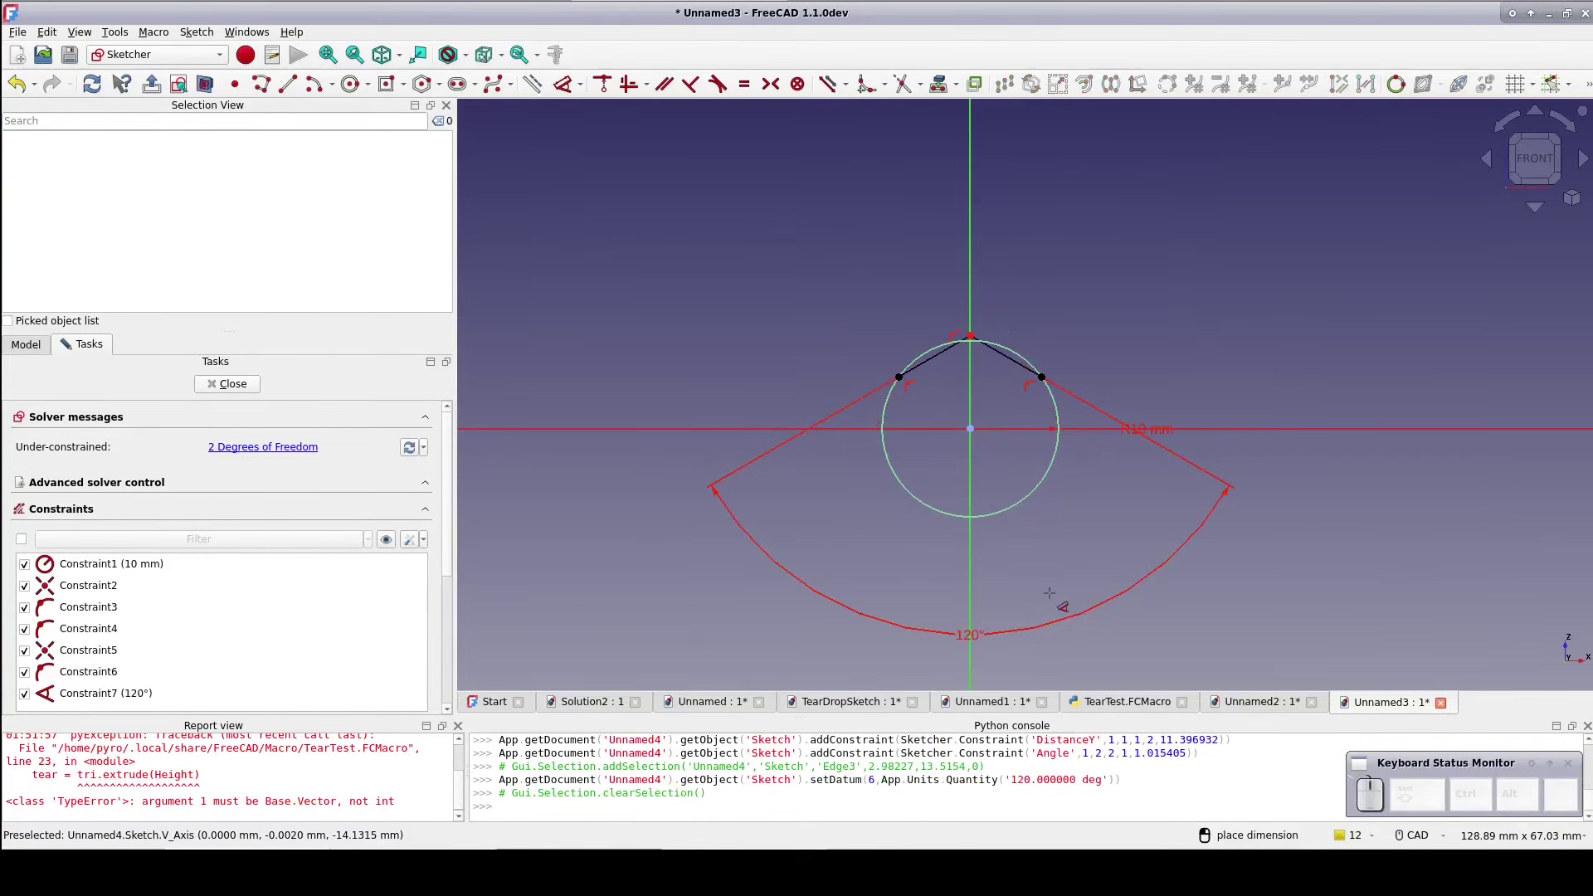
{"action": "right_click", "coordinate": [1095, 339]}
Raise the apex point slightly above the circle and make both sloped lines tangent to the circle
{"action": "left_click_drag", "start_coordinate": [972, 340], "coordinate": [971, 326]}
{"action": "scroll", "coordinate": [985, 407], "scroll_direction": "up", "scroll_amount": 2}
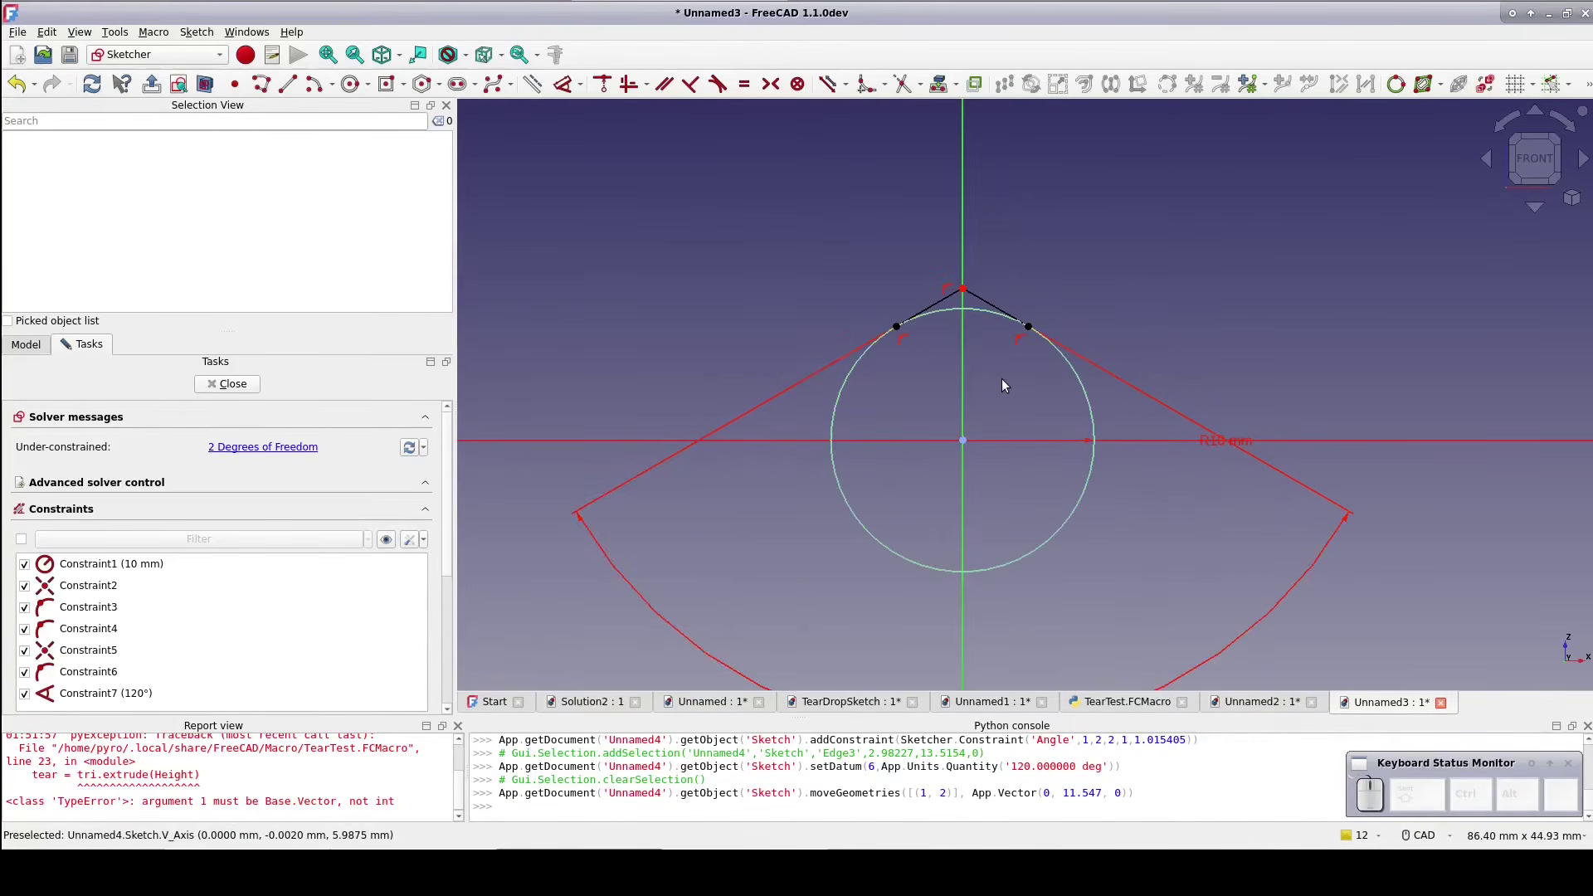
{"action": "left_click", "coordinate": [1056, 348]}
{"action": "left_click", "coordinate": [986, 302]}
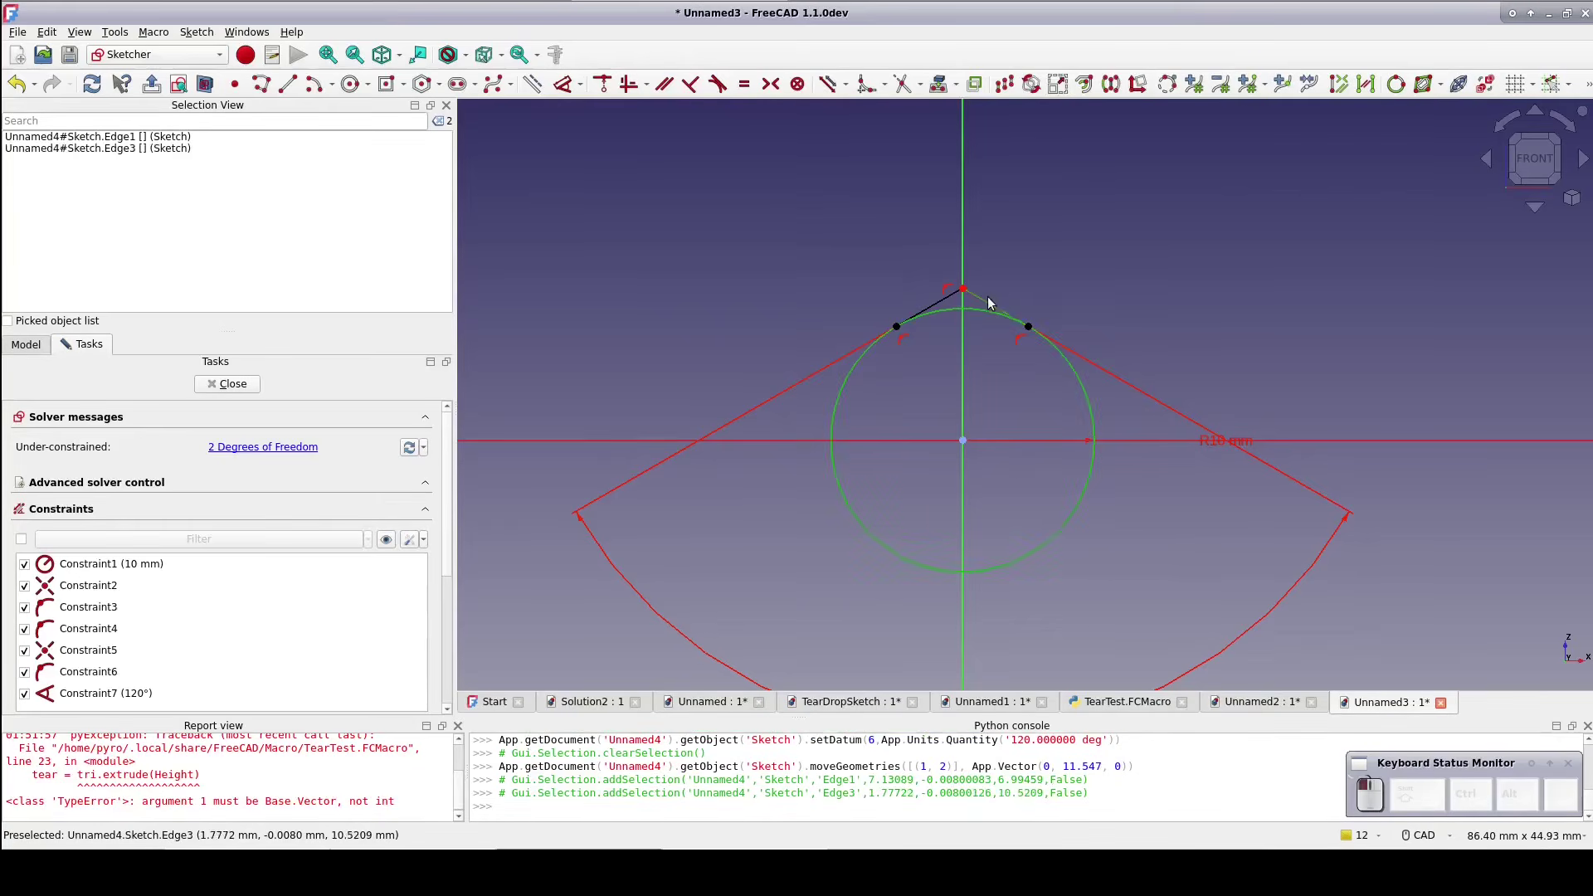
{"action": "left_click", "coordinate": [716, 86]}
{"action": "left_click", "coordinate": [785, 436]}
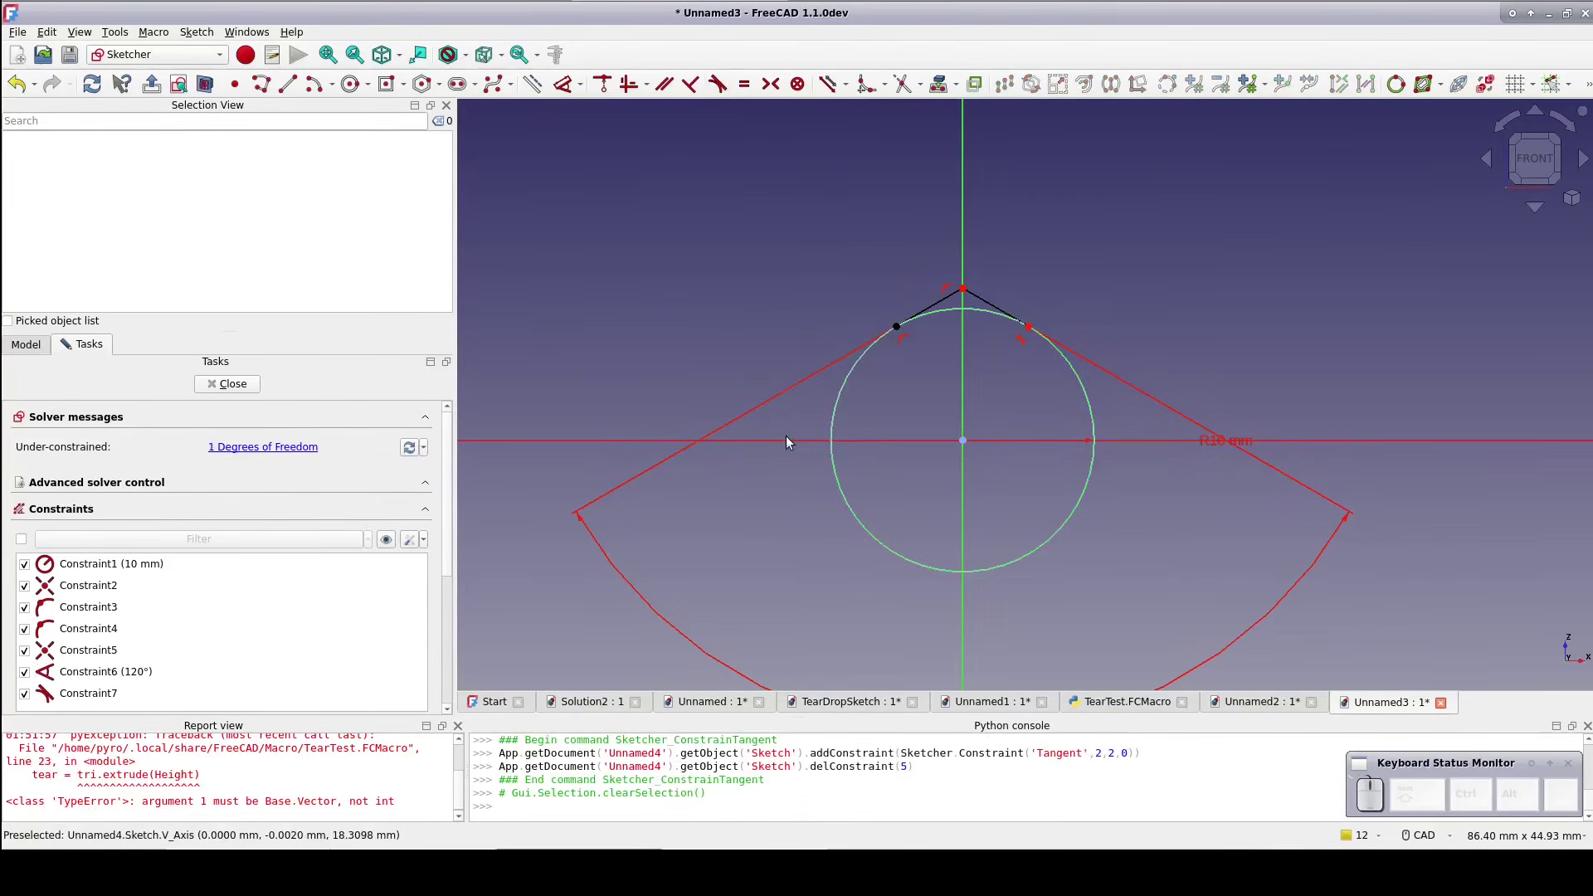
{"action": "left_click", "coordinate": [840, 382]}
{"action": "left_click", "coordinate": [925, 308]}
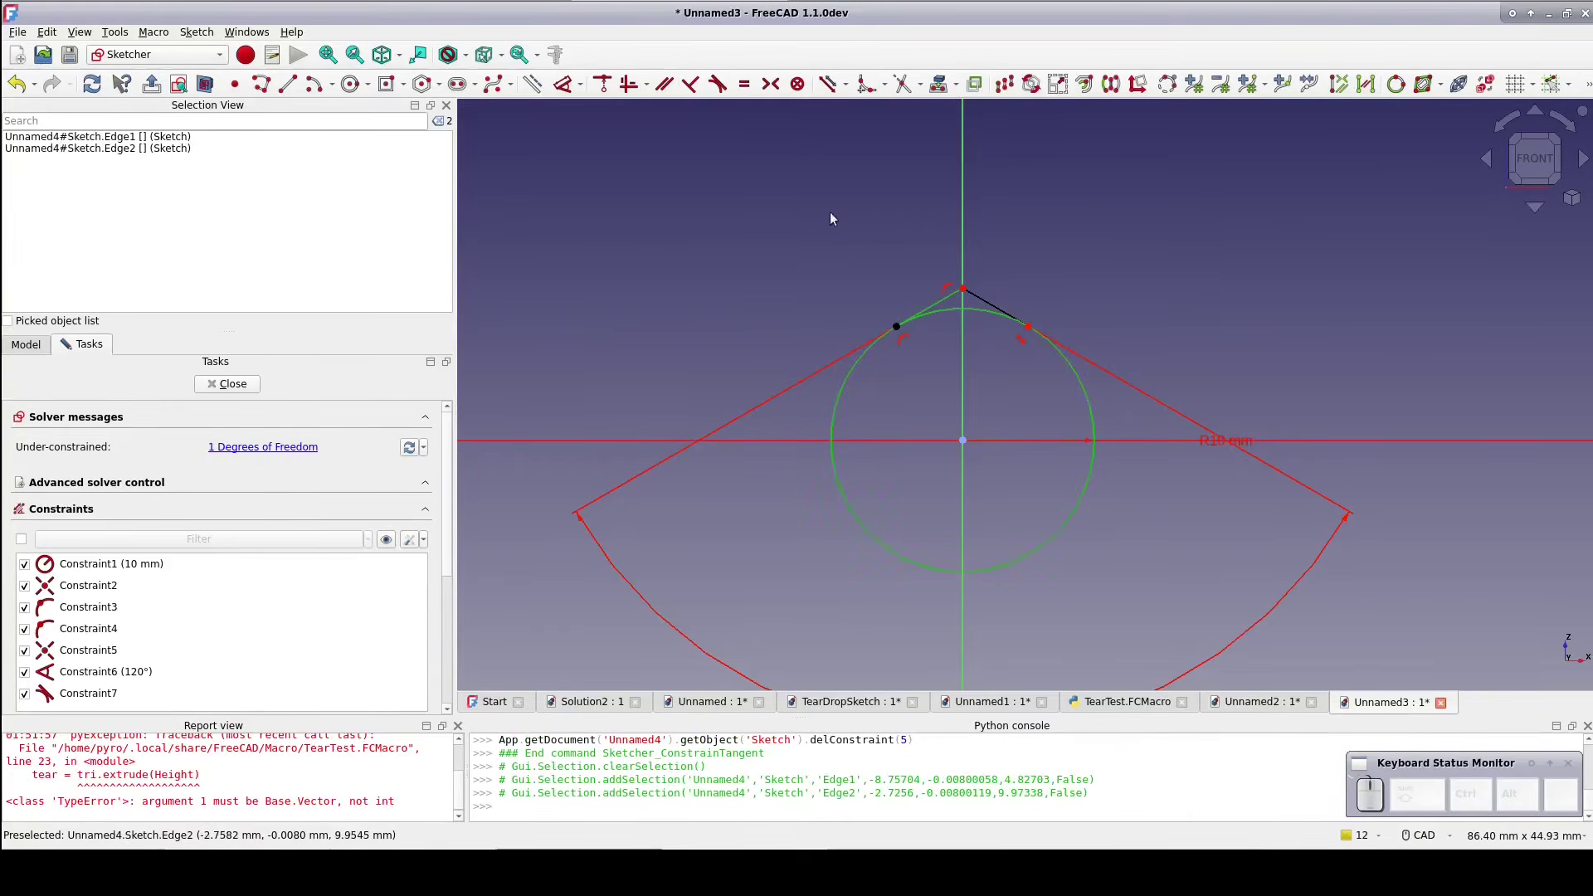
{"action": "left_click", "coordinate": [716, 86]}
{"action": "left_click", "coordinate": [798, 434]}
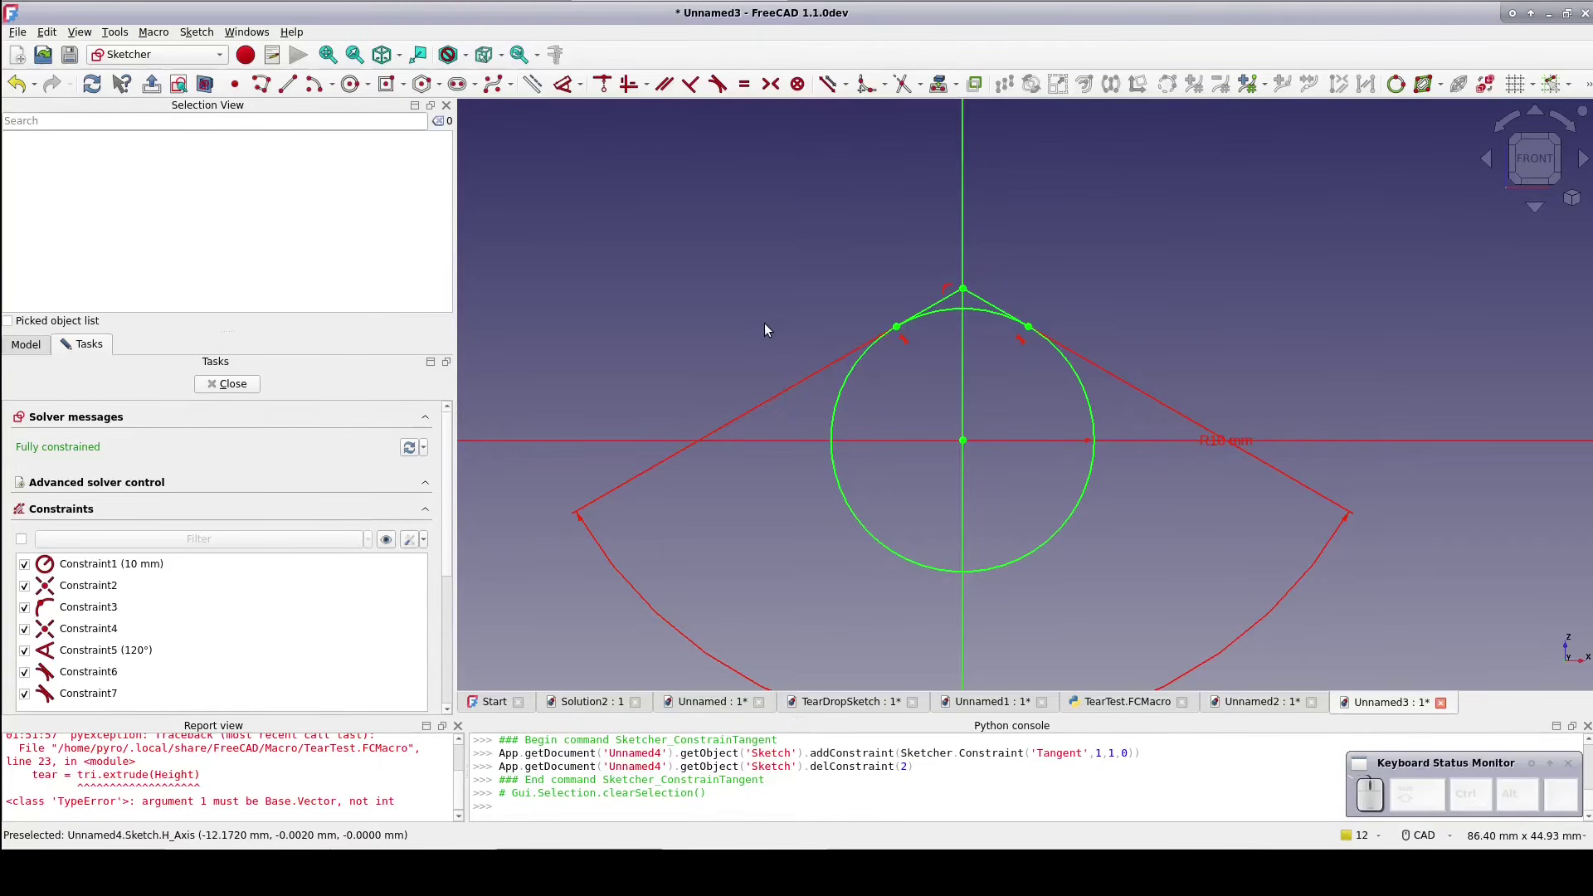
Draw a horizontal construction line joining the two points where the sloped lines touch the circle
{"action": "scroll", "coordinate": [1003, 388], "scroll_direction": "up", "scroll_amount": 1}
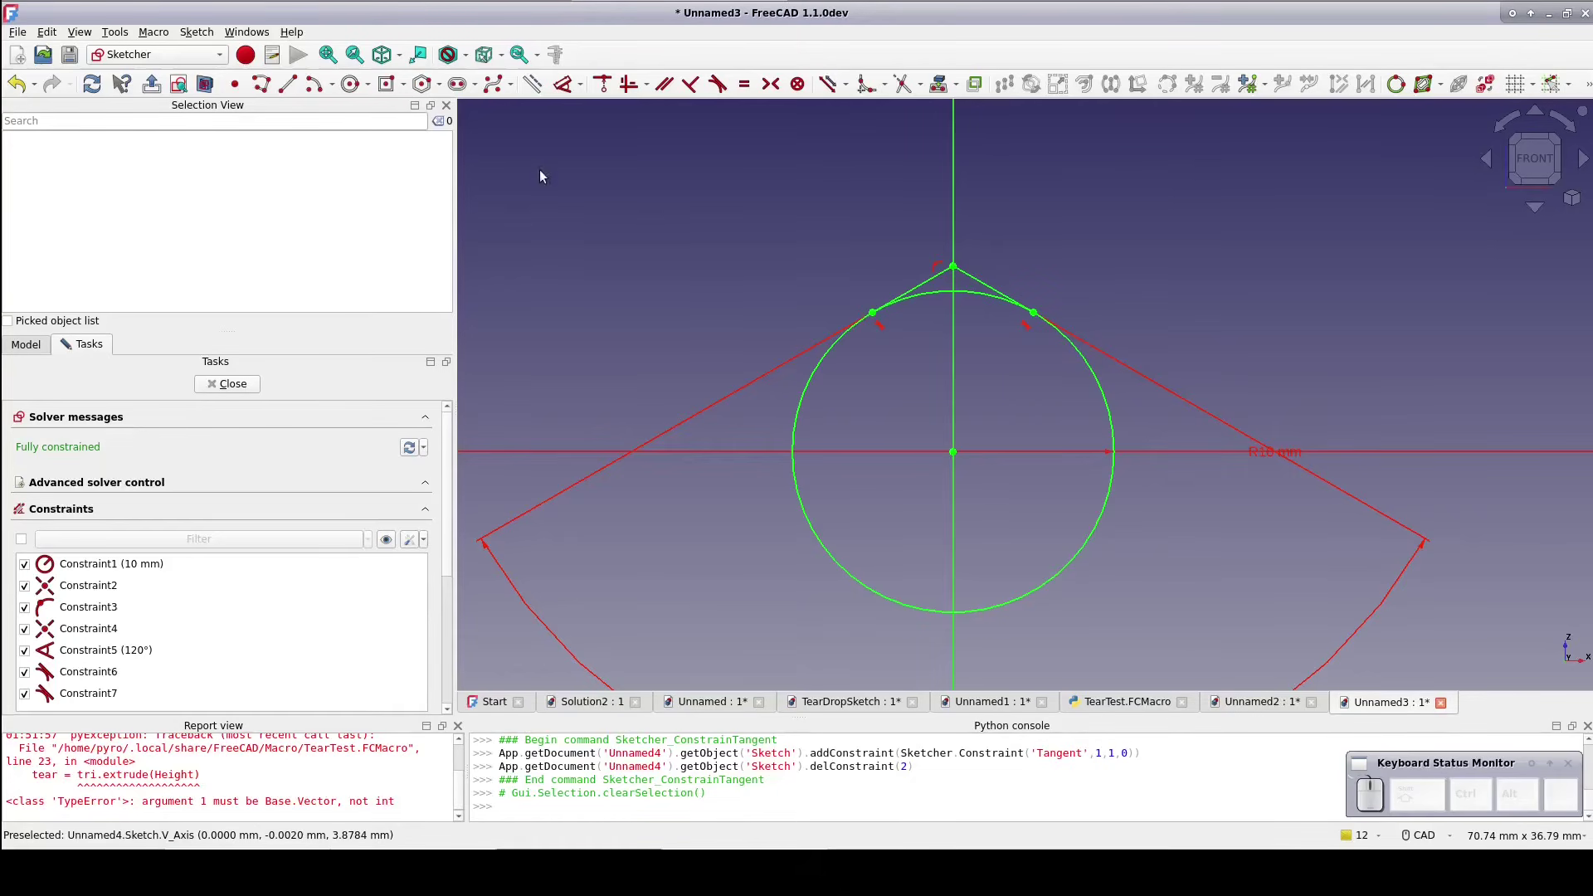
{"action": "left_click", "coordinate": [531, 84]}
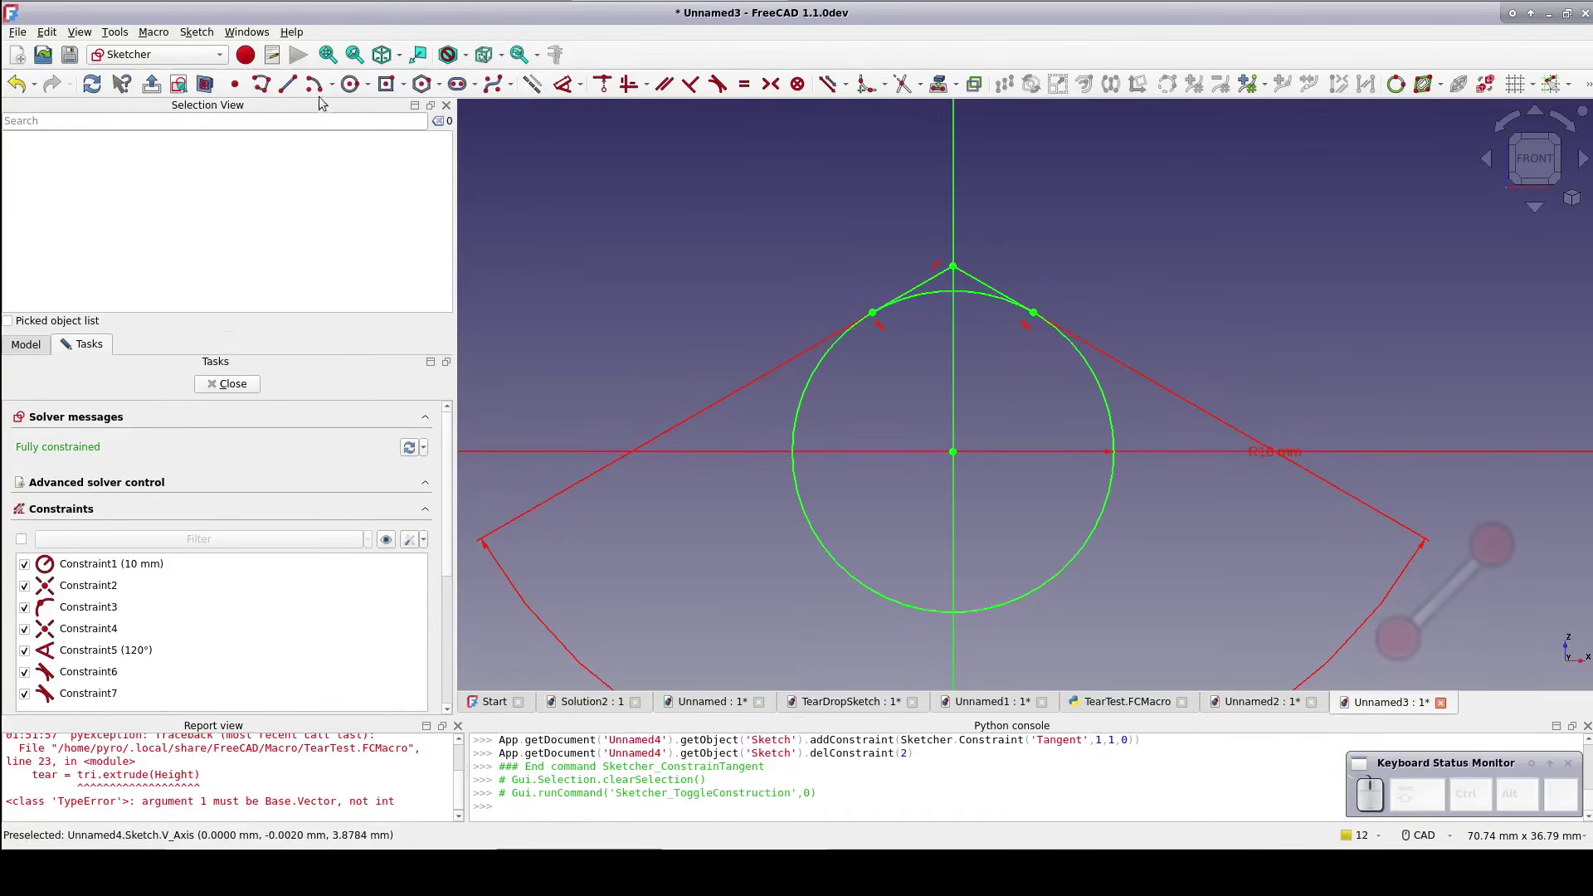
{"action": "left_click", "coordinate": [287, 84]}
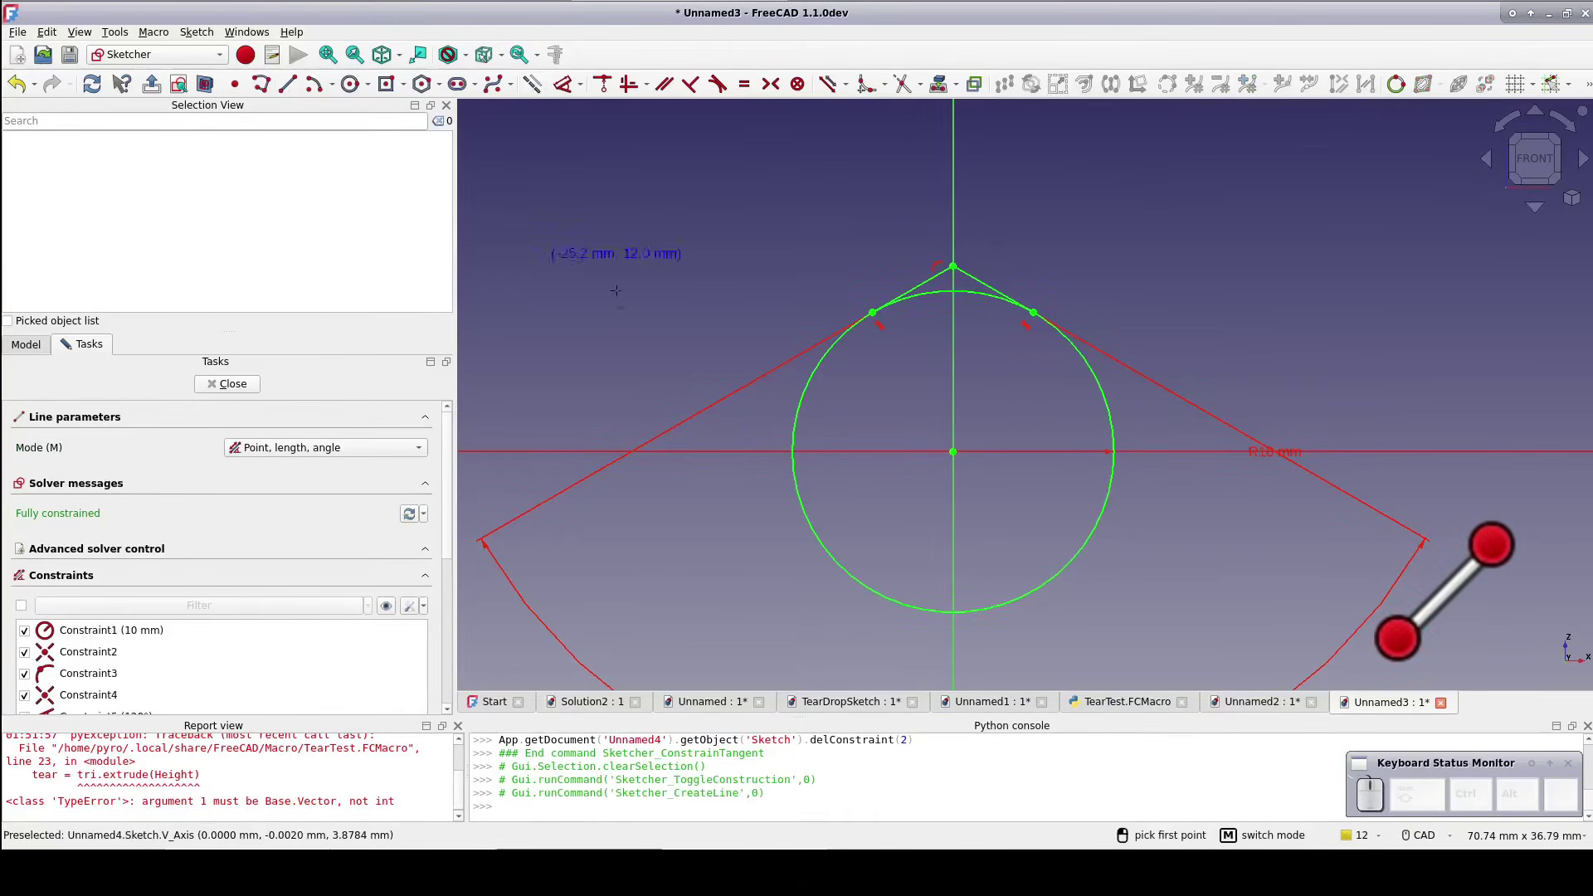
{"action": "left_click", "coordinate": [873, 312]}
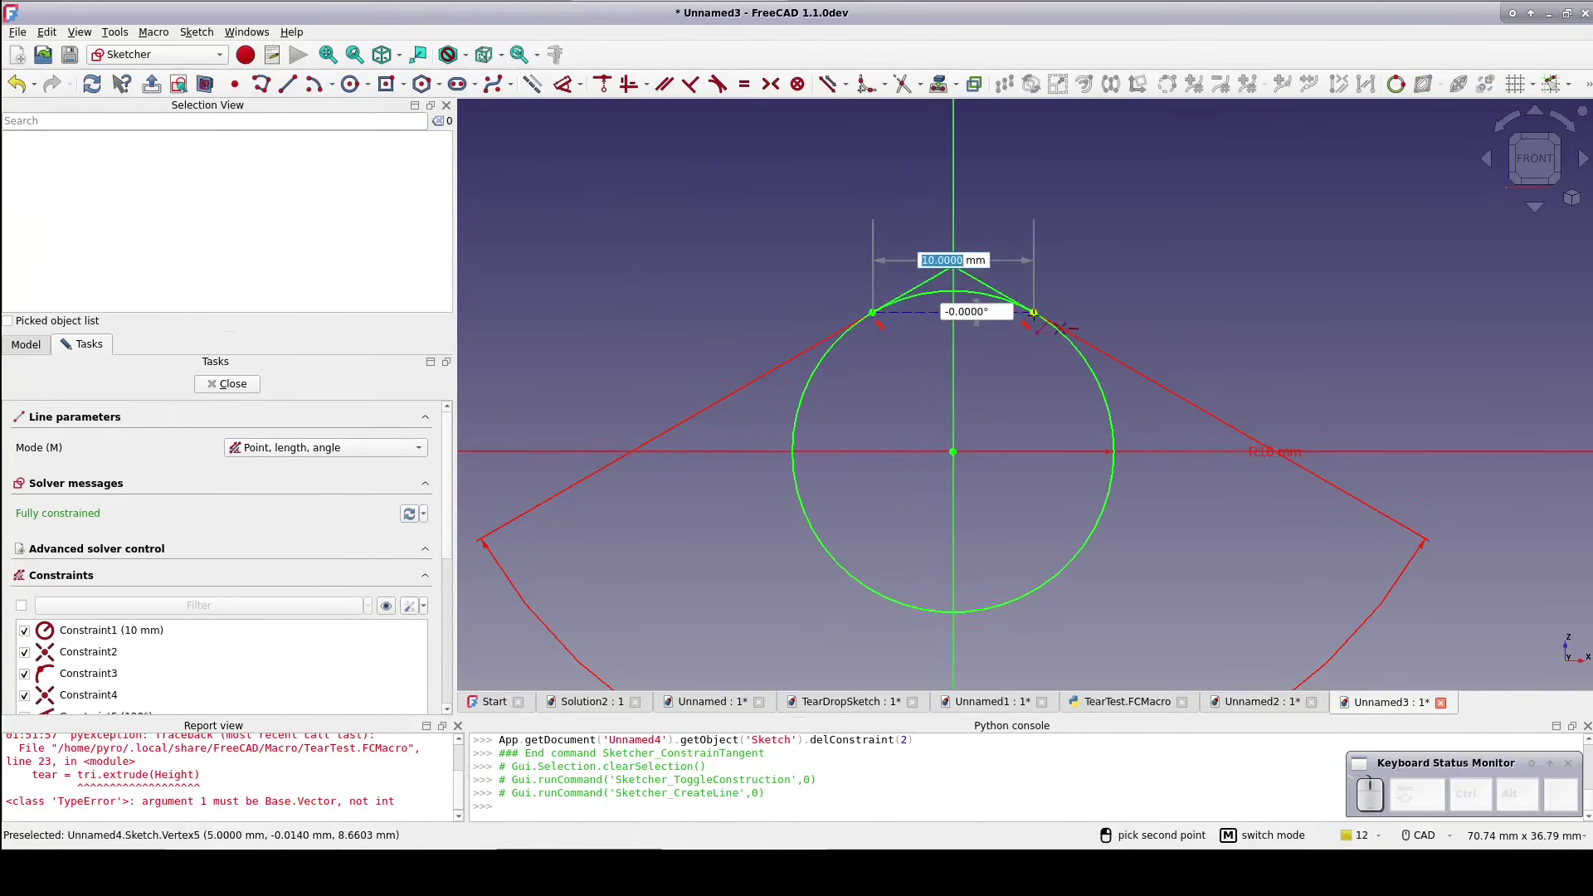
{"action": "left_click", "coordinate": [1033, 313]}
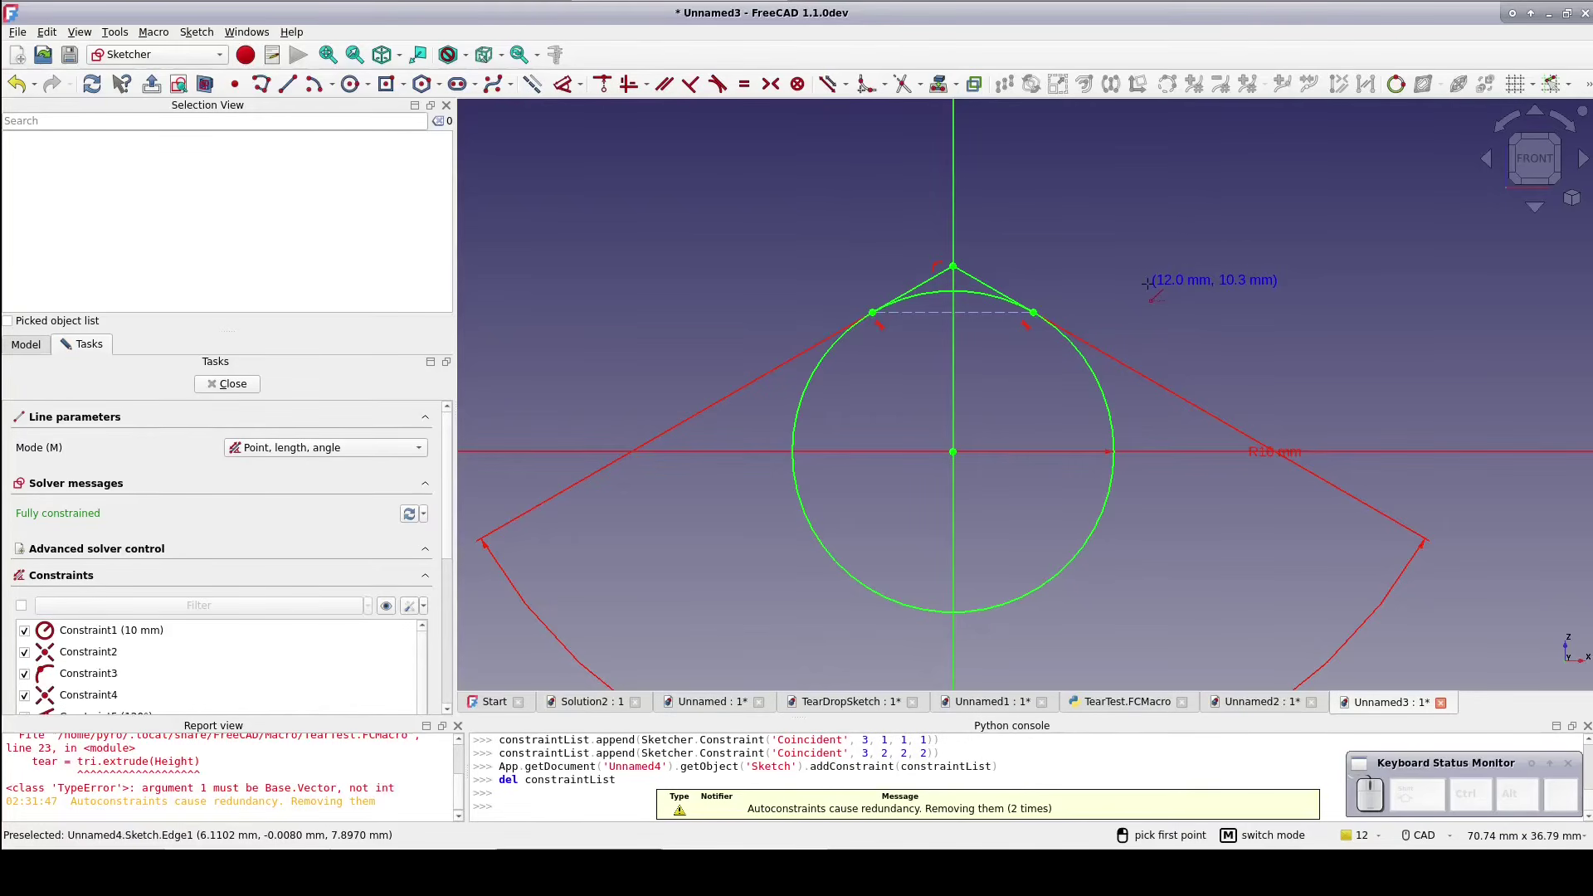
{"action": "right_click", "coordinate": [1129, 275]}
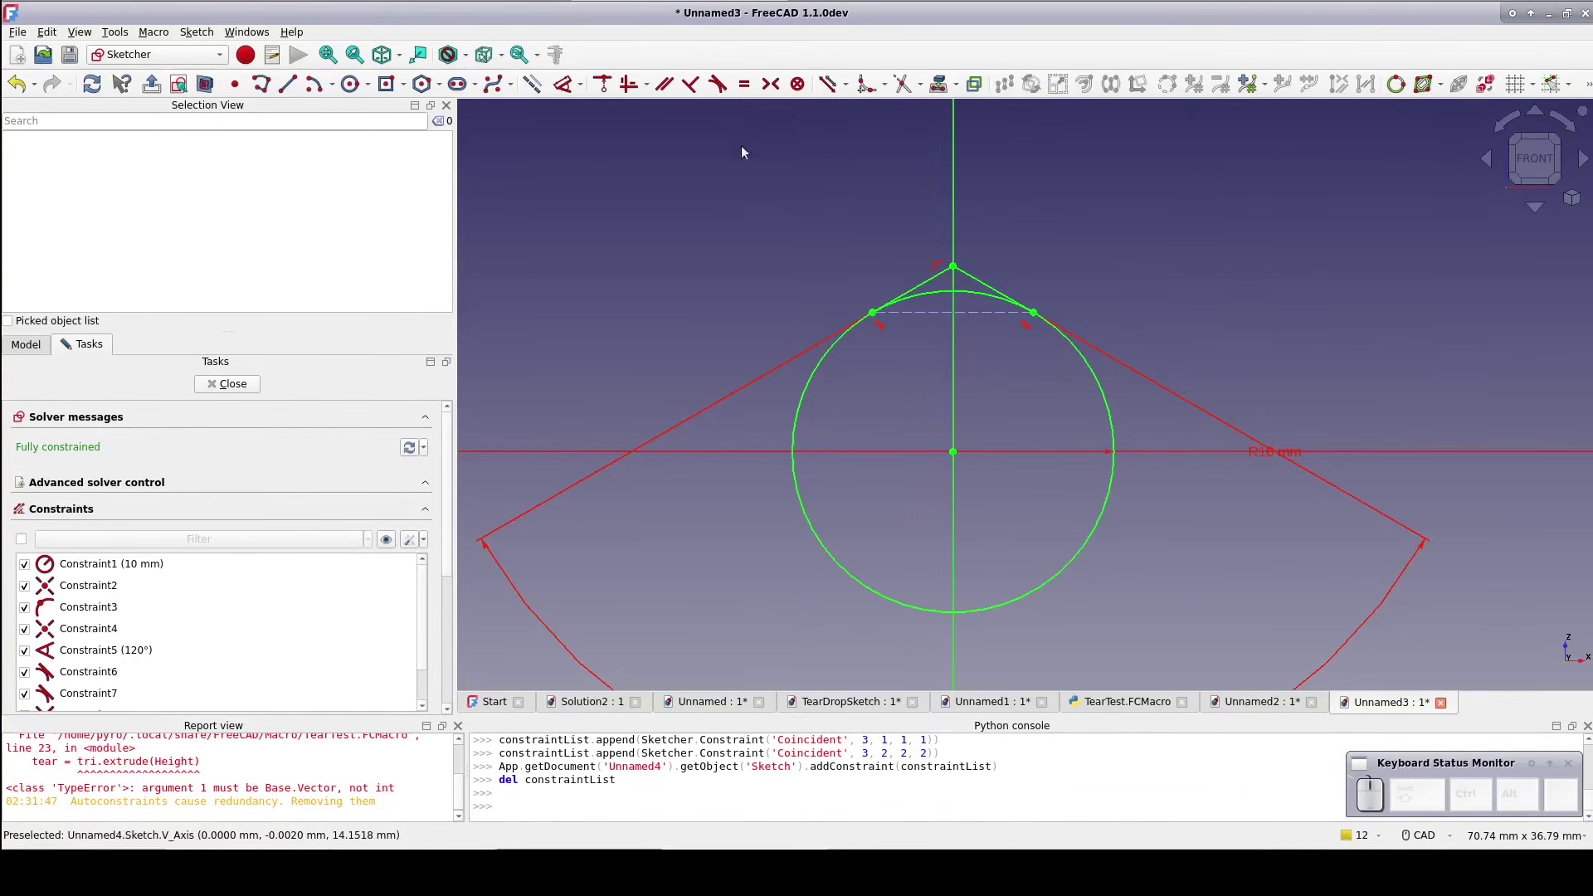
Add a vertical reference dimension between the circle's centre and the right tangent point, placed outside the circle on the right
{"action": "left_click", "coordinate": [566, 88]}
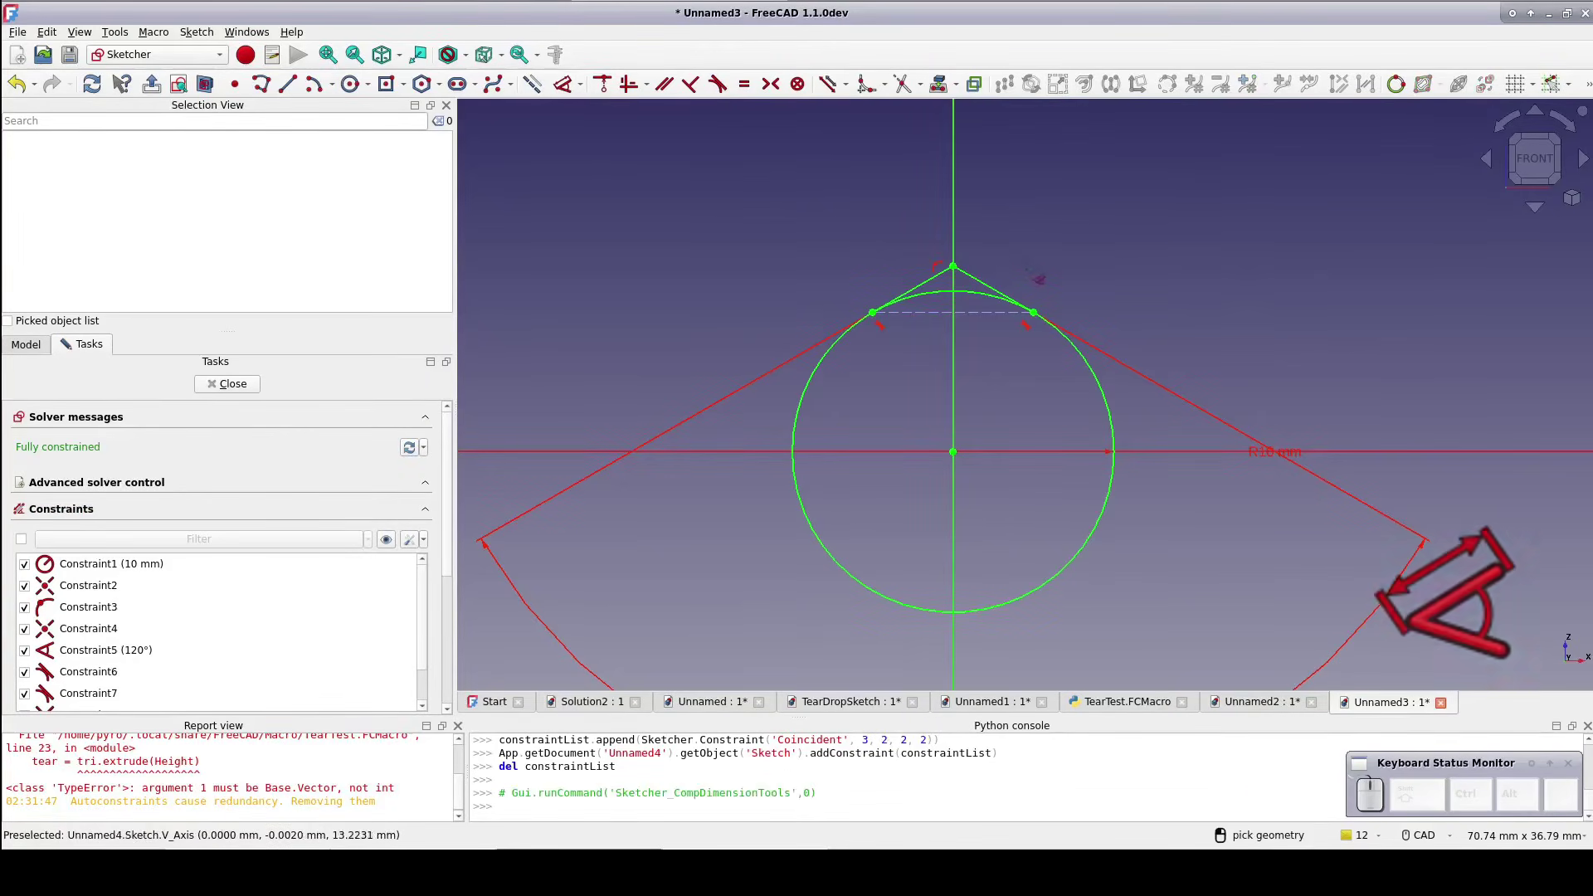
{"action": "left_click", "coordinate": [1033, 313]}
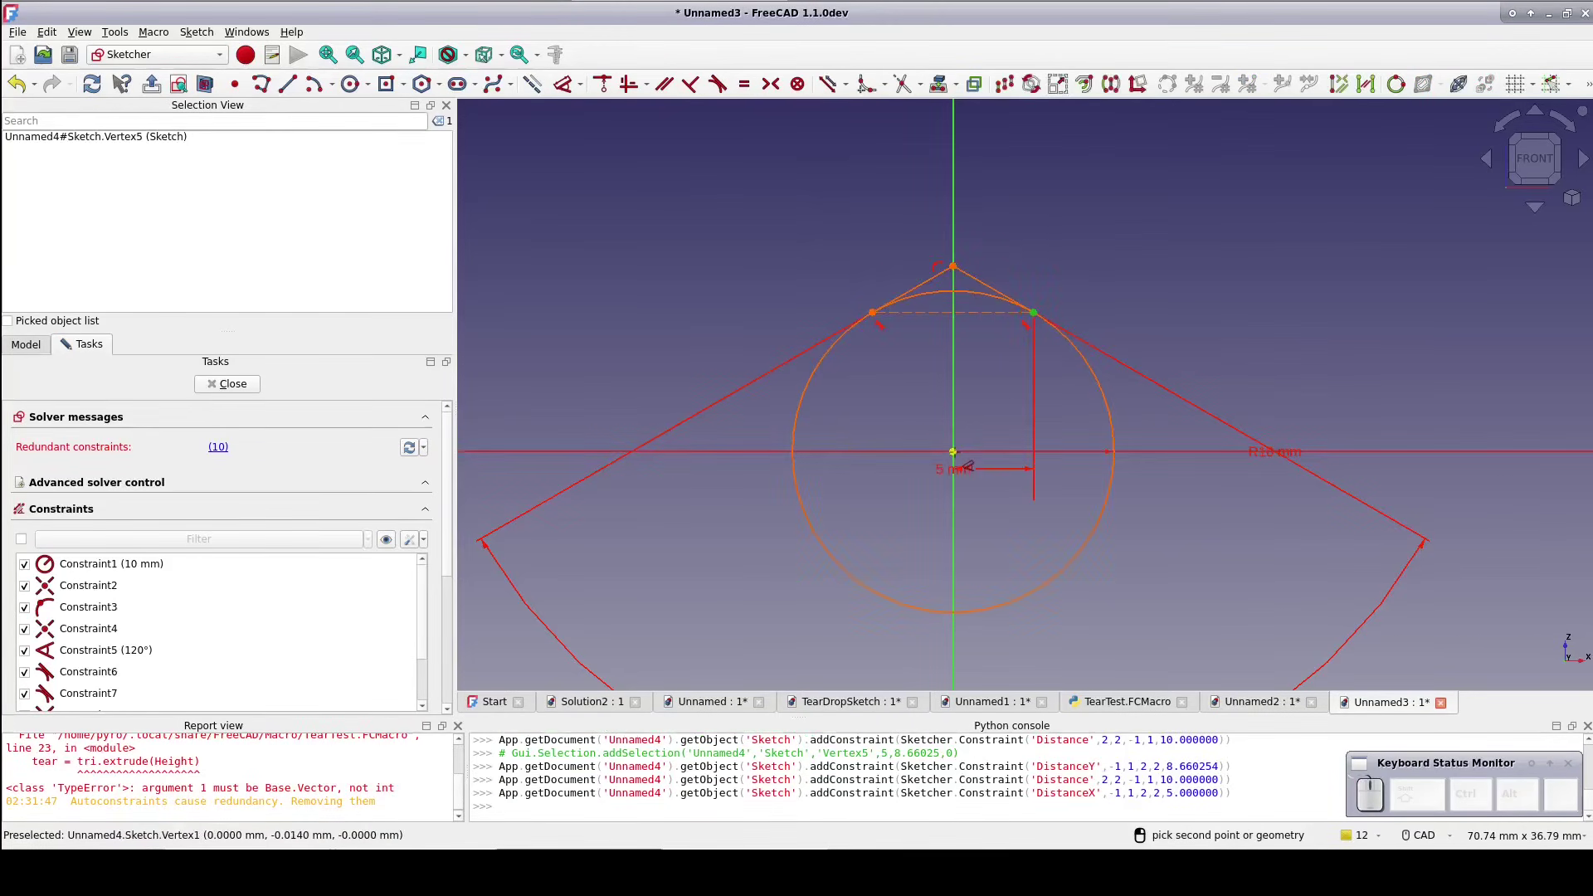
{"action": "left_click", "coordinate": [953, 452]}
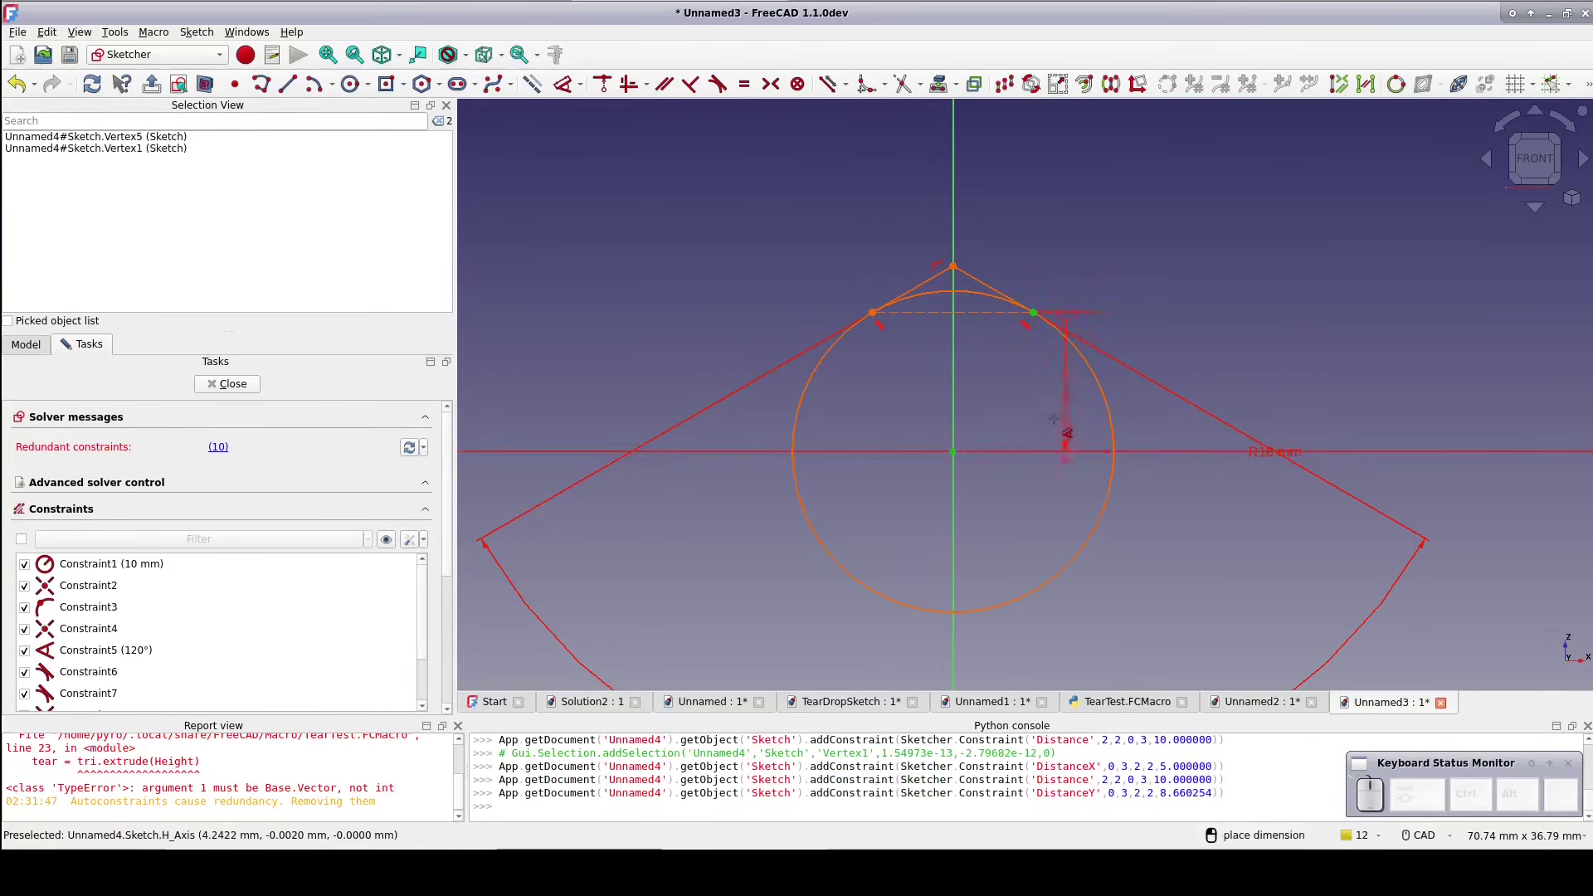
{"action": "left_click", "coordinate": [1200, 360]}
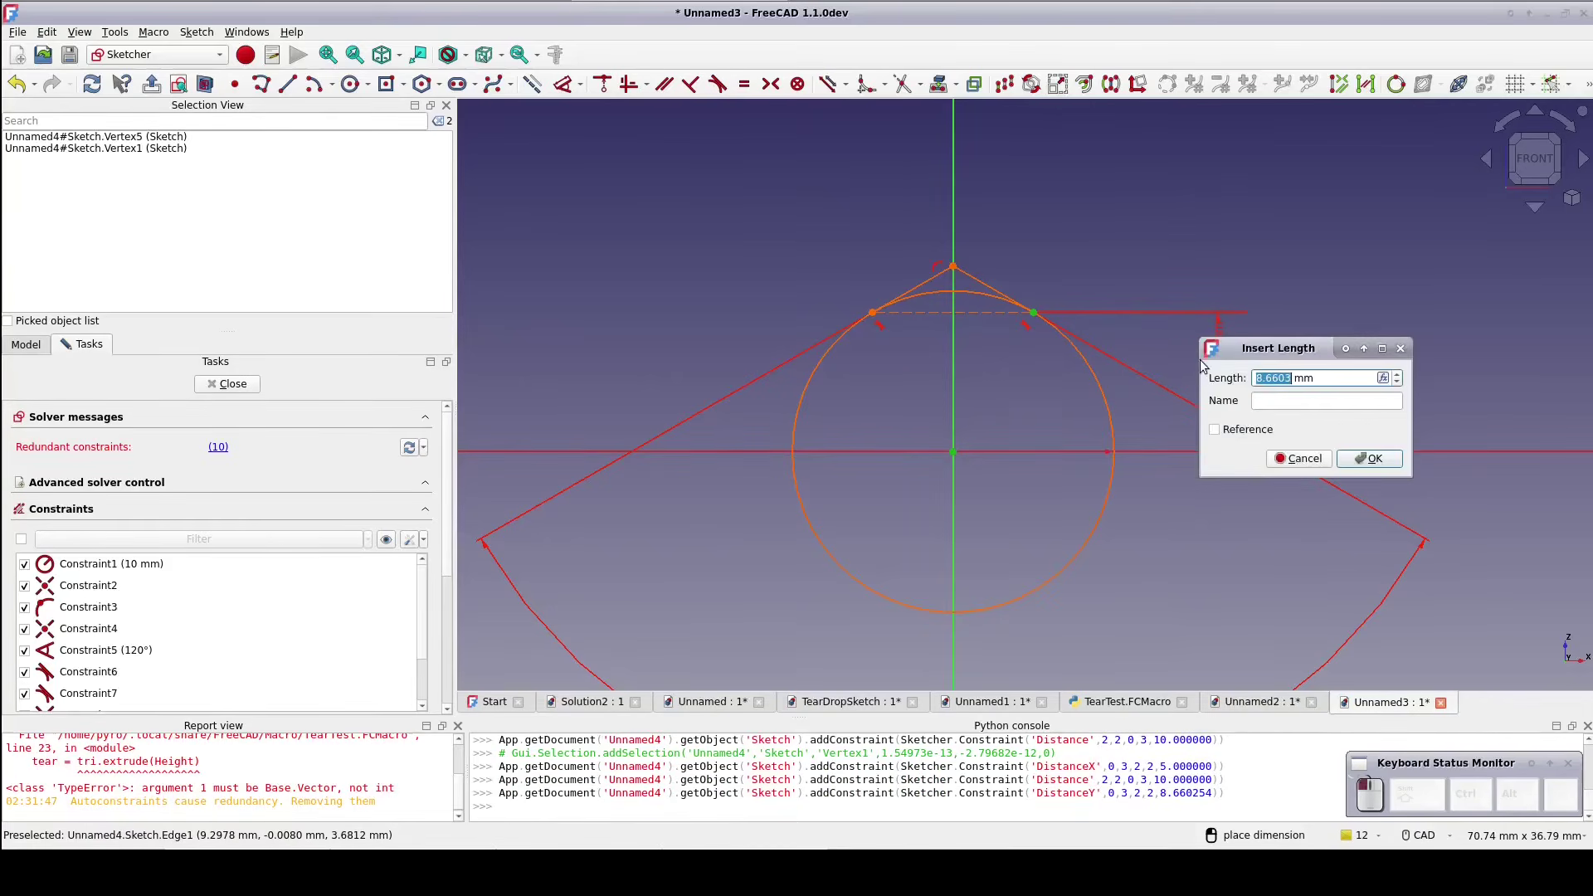
{"action": "left_click", "coordinate": [1214, 431]}
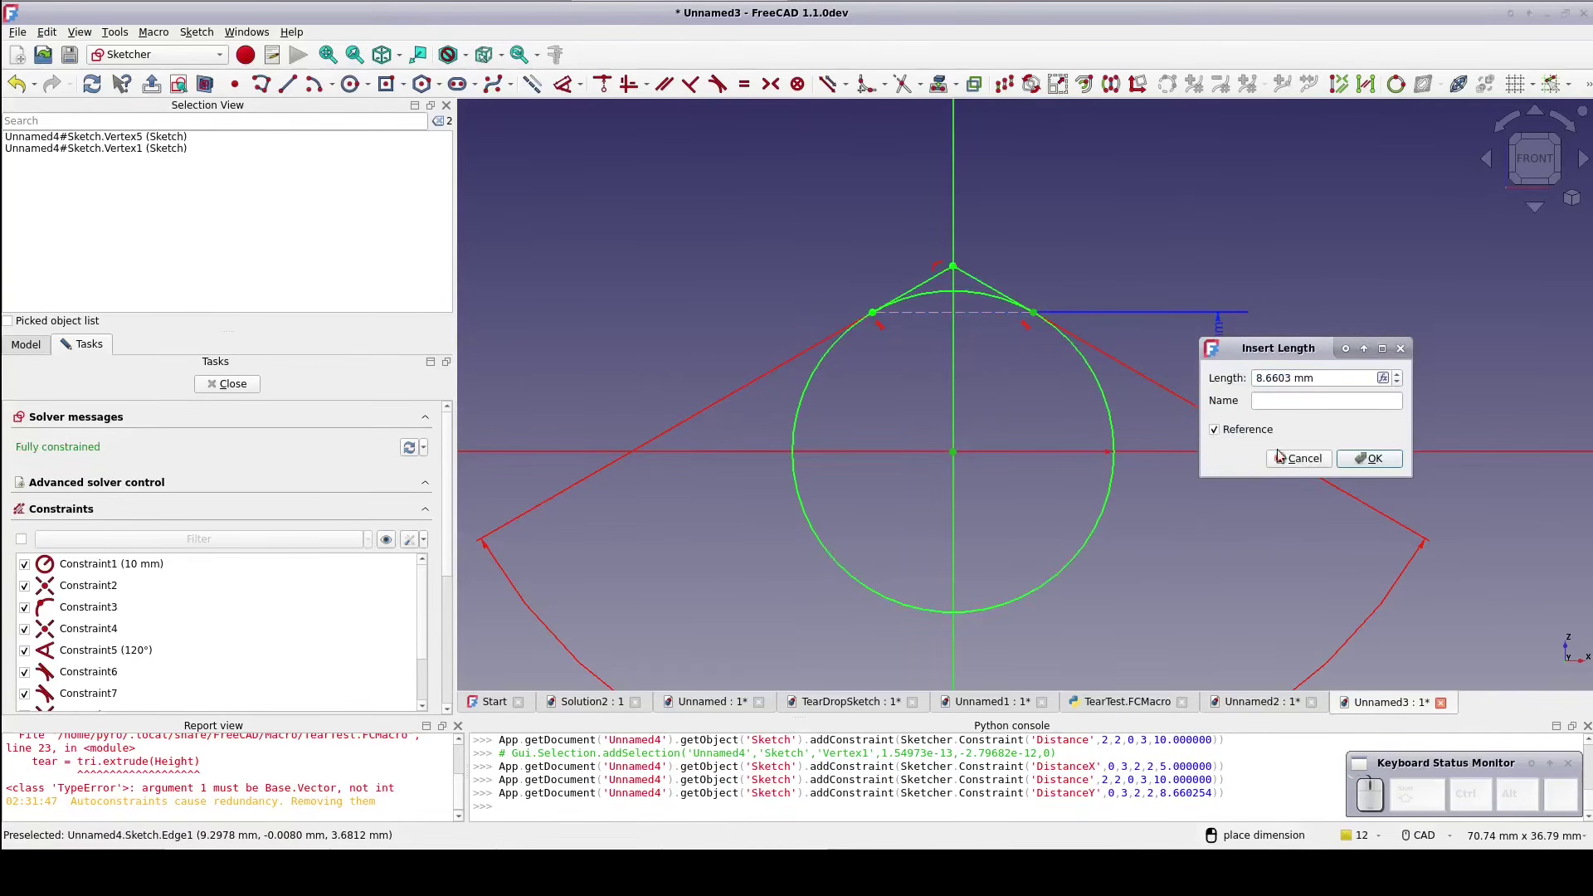
{"action": "left_click", "coordinate": [1369, 459]}
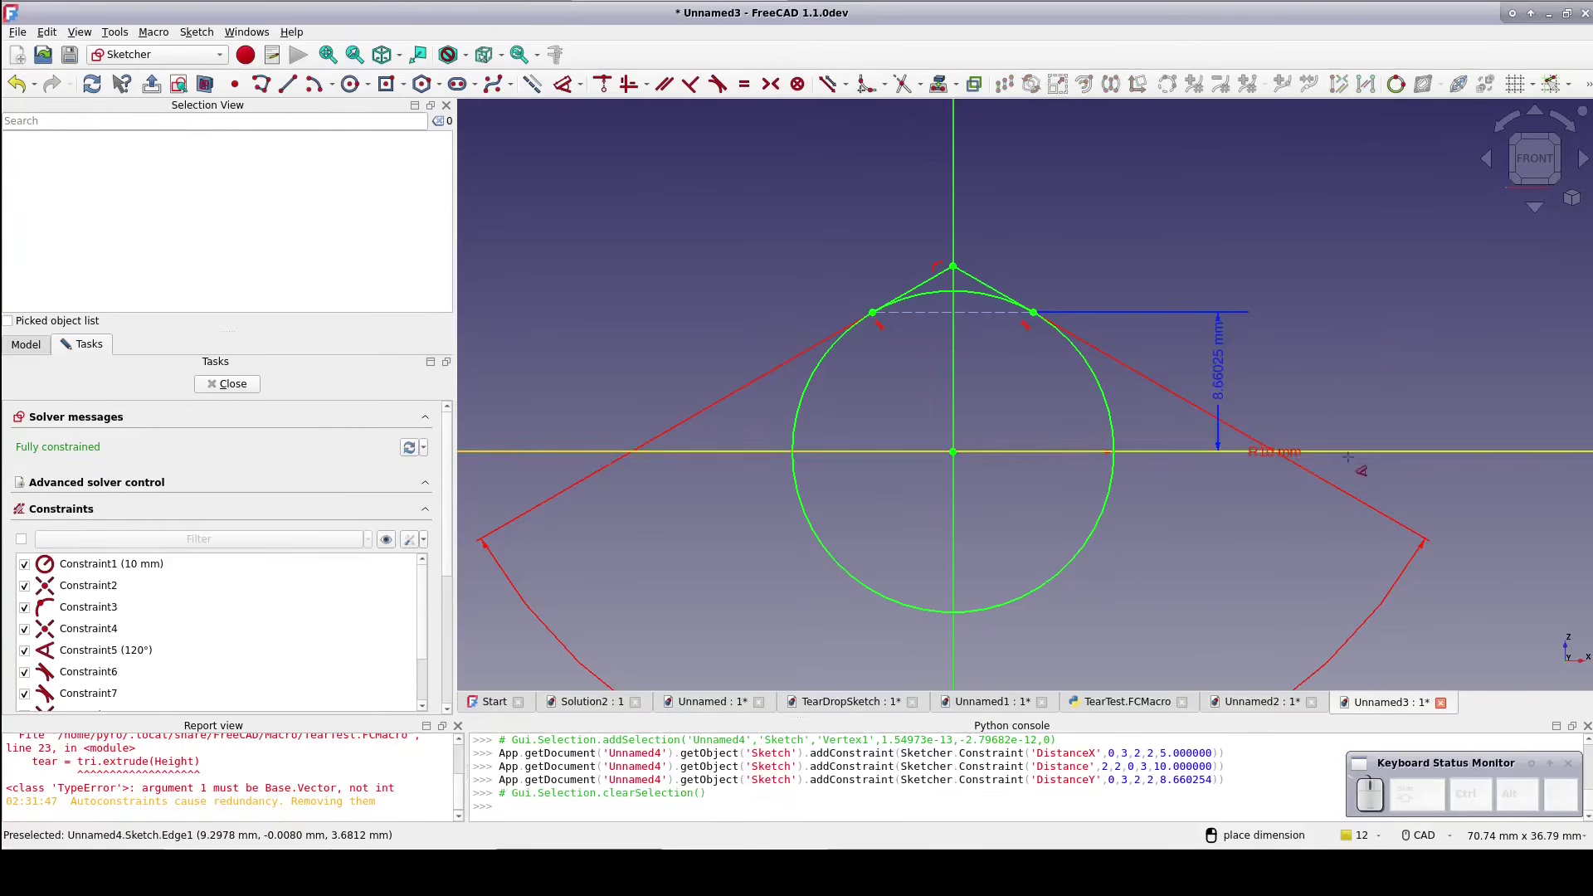
{"action": "right_click", "coordinate": [1294, 371]}
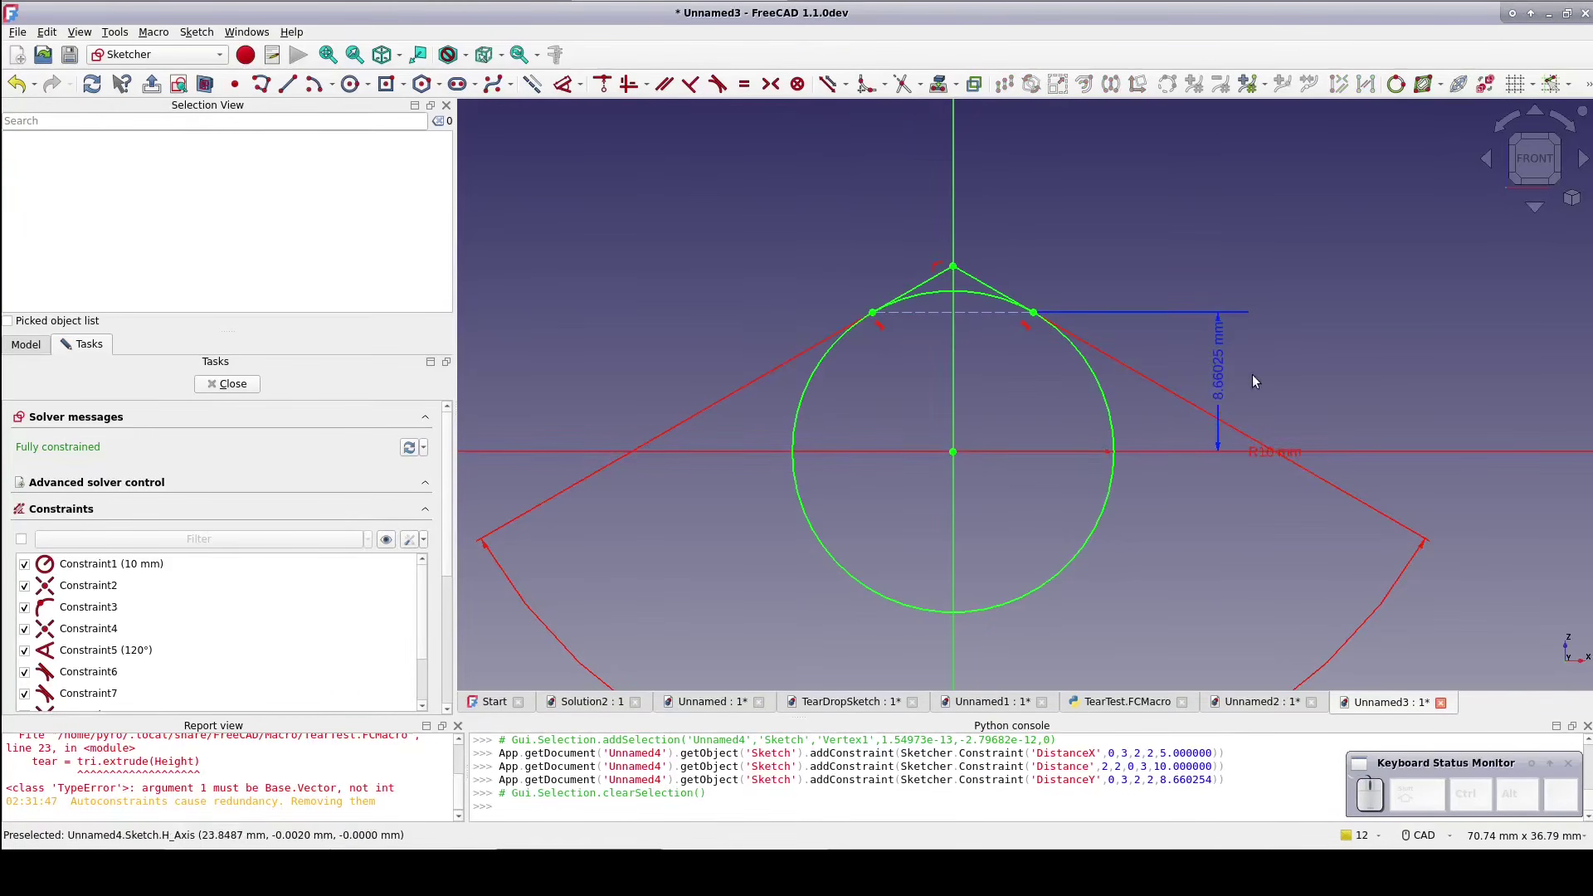
Draw a construction line from the circle's centre to the right tangent point
{"action": "left_click", "coordinate": [287, 84]}
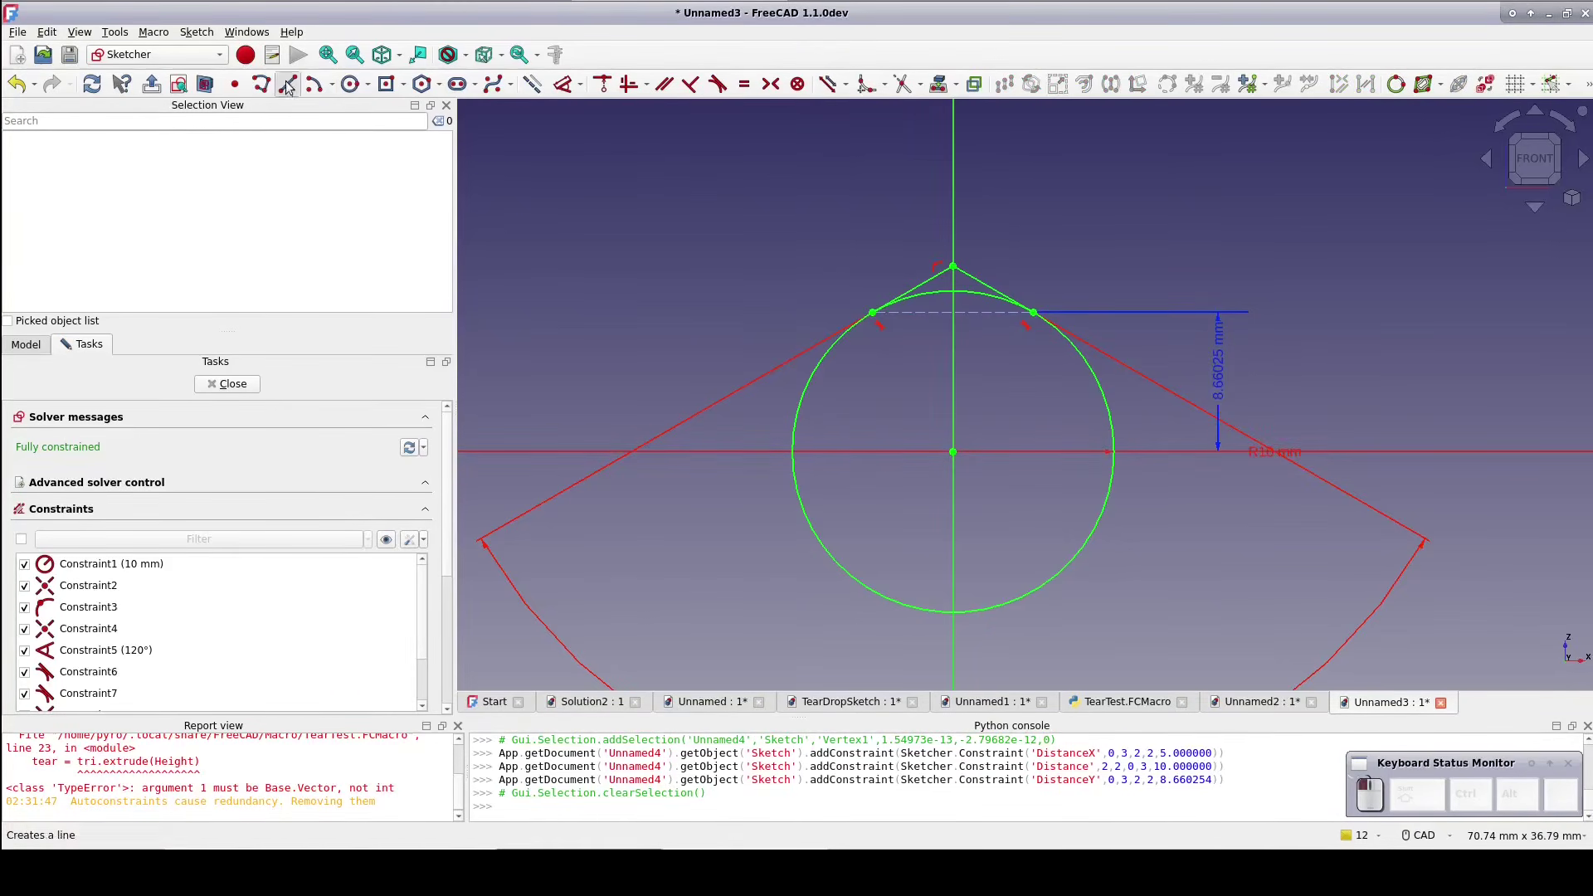
{"action": "left_click", "coordinate": [953, 451]}
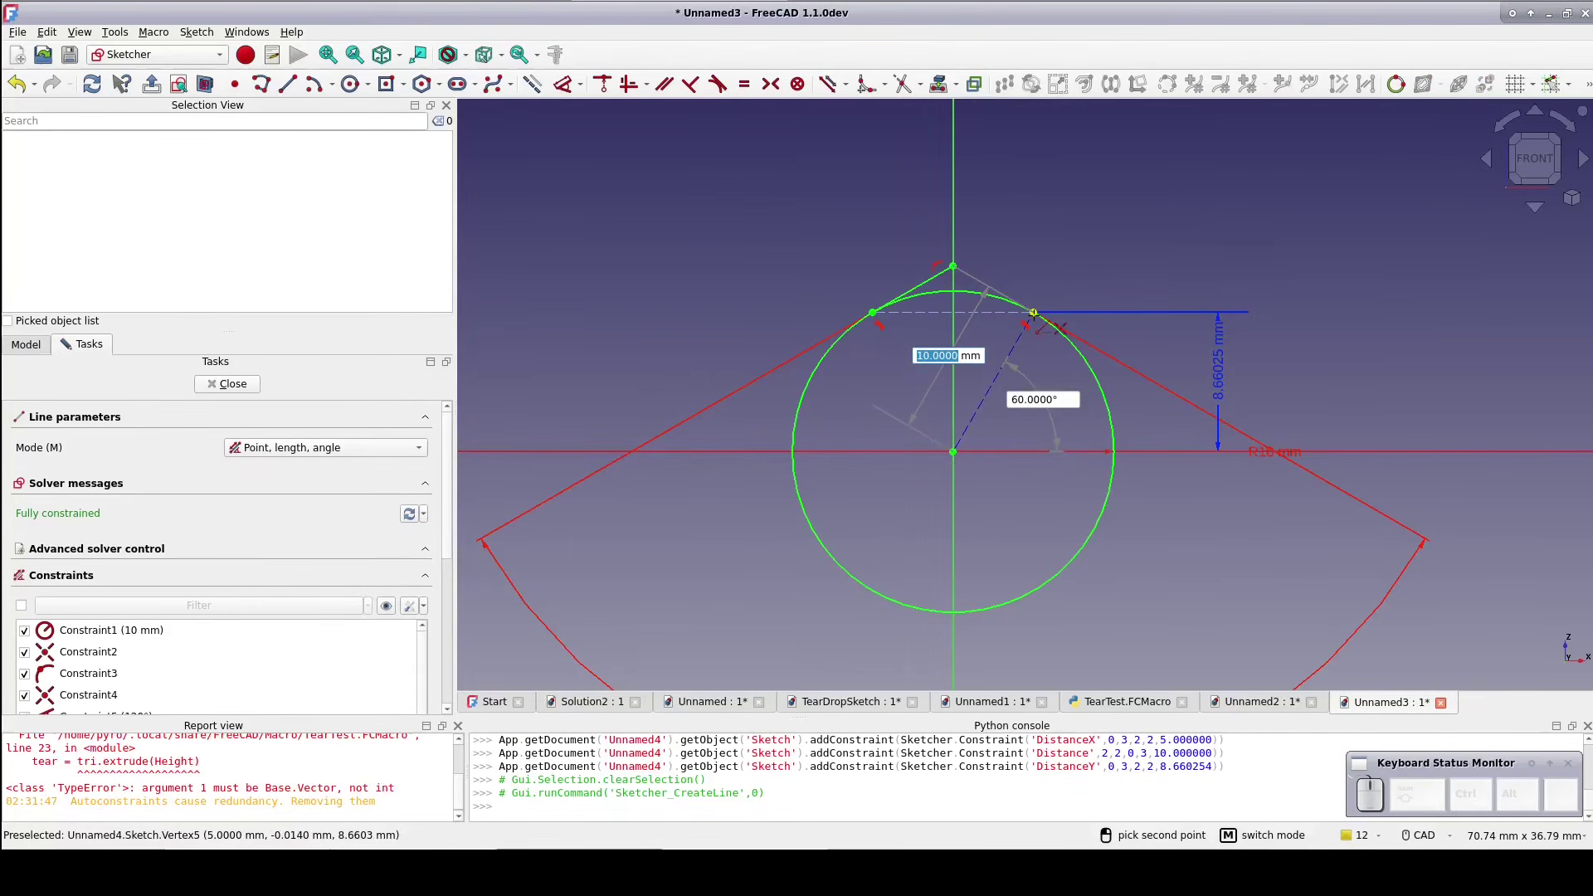
{"action": "left_click", "coordinate": [1034, 313]}
{"action": "right_click", "coordinate": [1047, 400]}
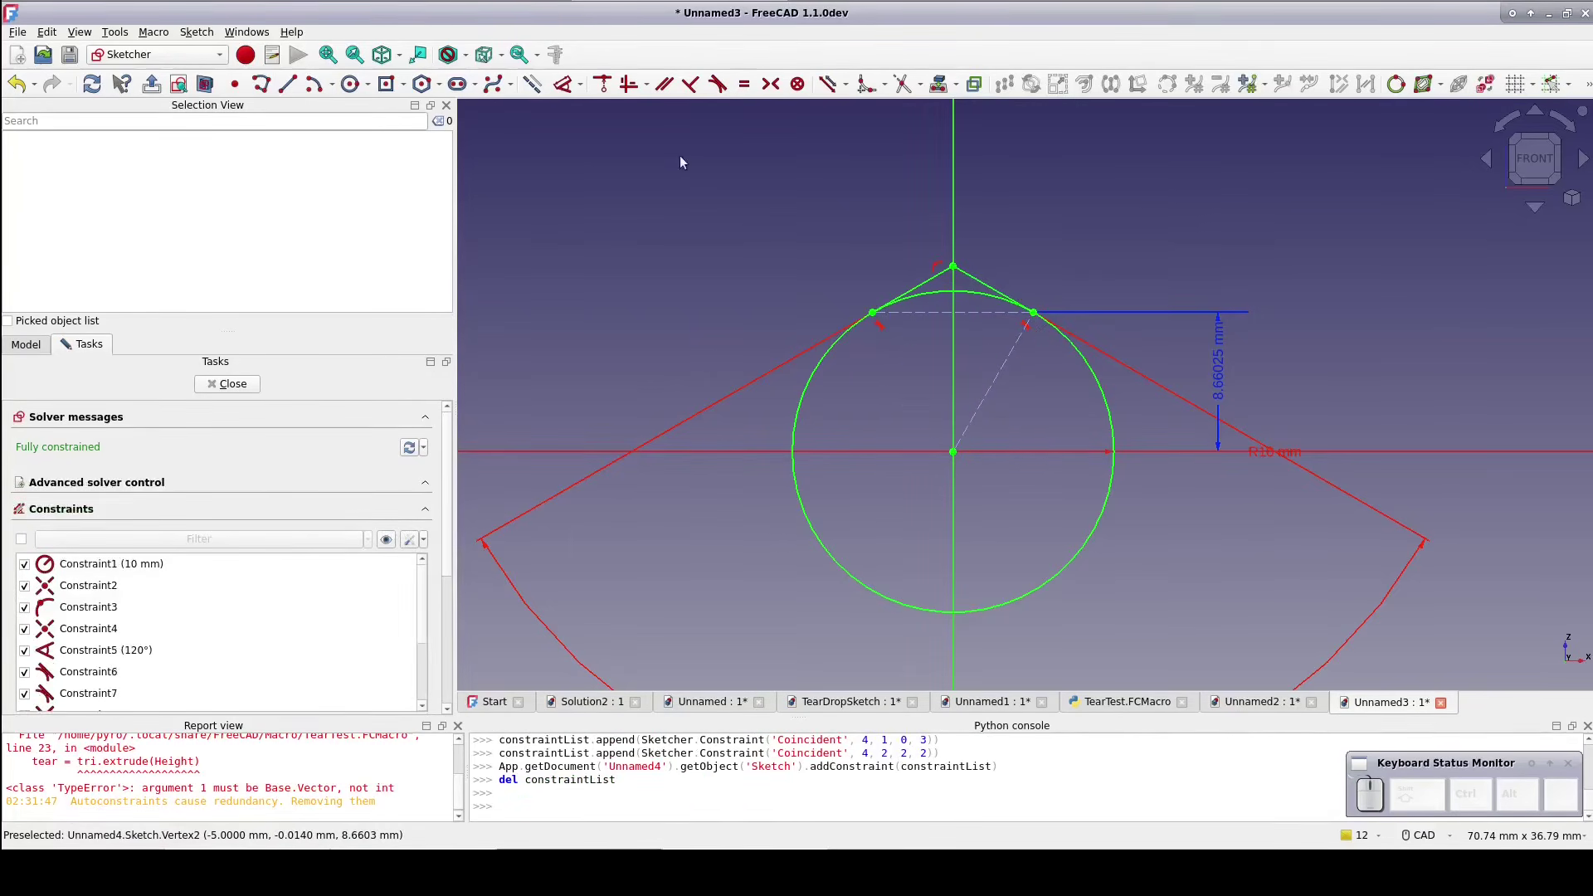
Add a reference angle dimension between the radial construction line and the horizontal axis, placed inside the circle
{"action": "left_click", "coordinate": [561, 86]}
{"action": "left_click", "coordinate": [1024, 414]}
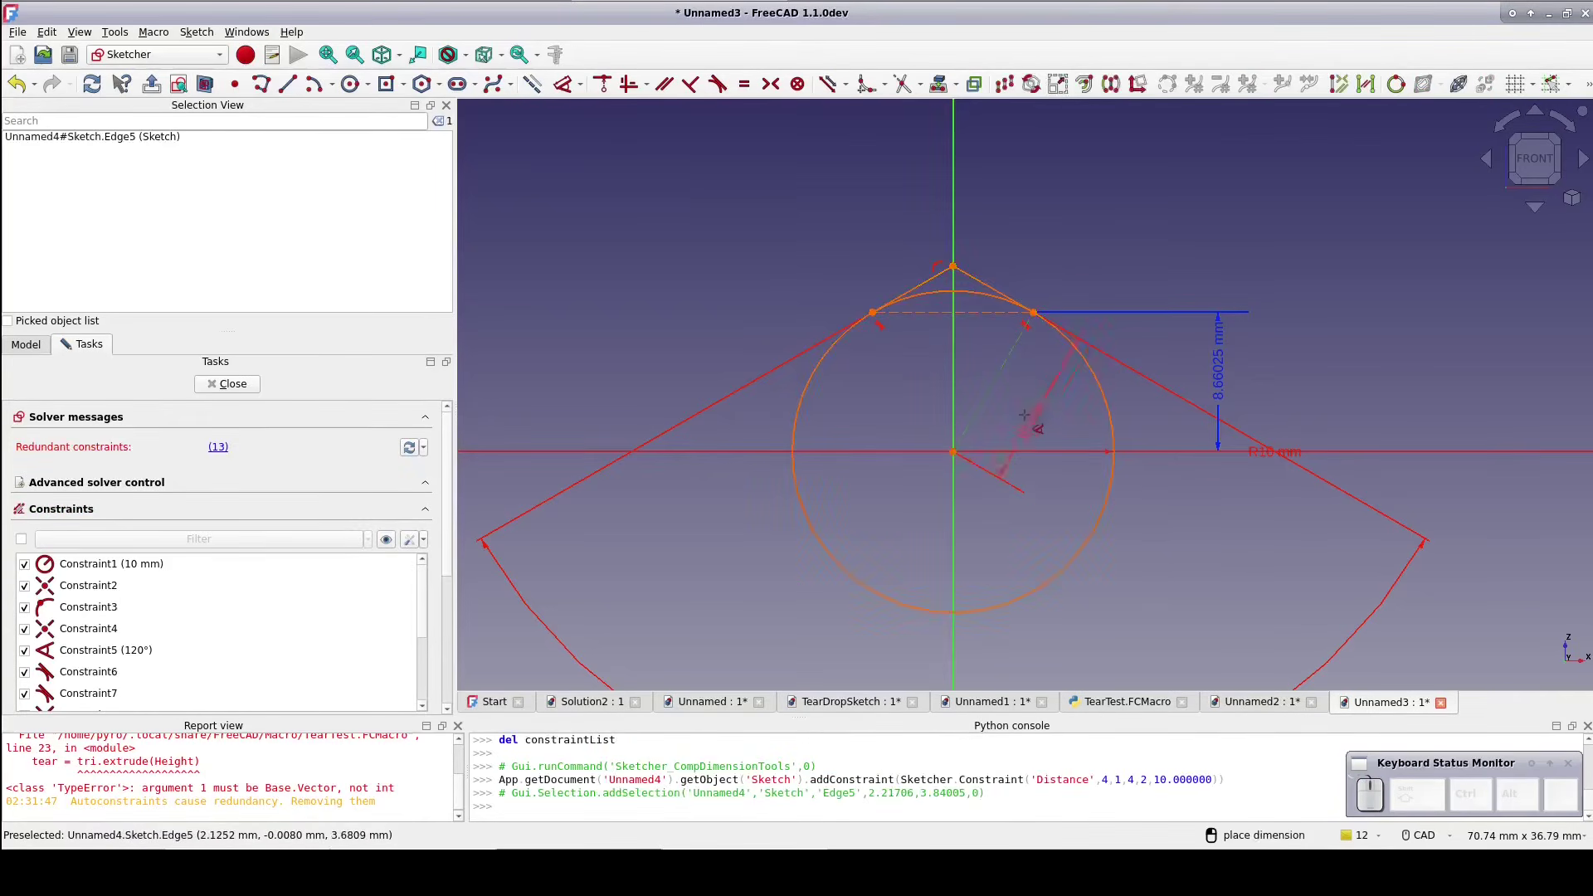
{"action": "left_click", "coordinate": [1014, 451]}
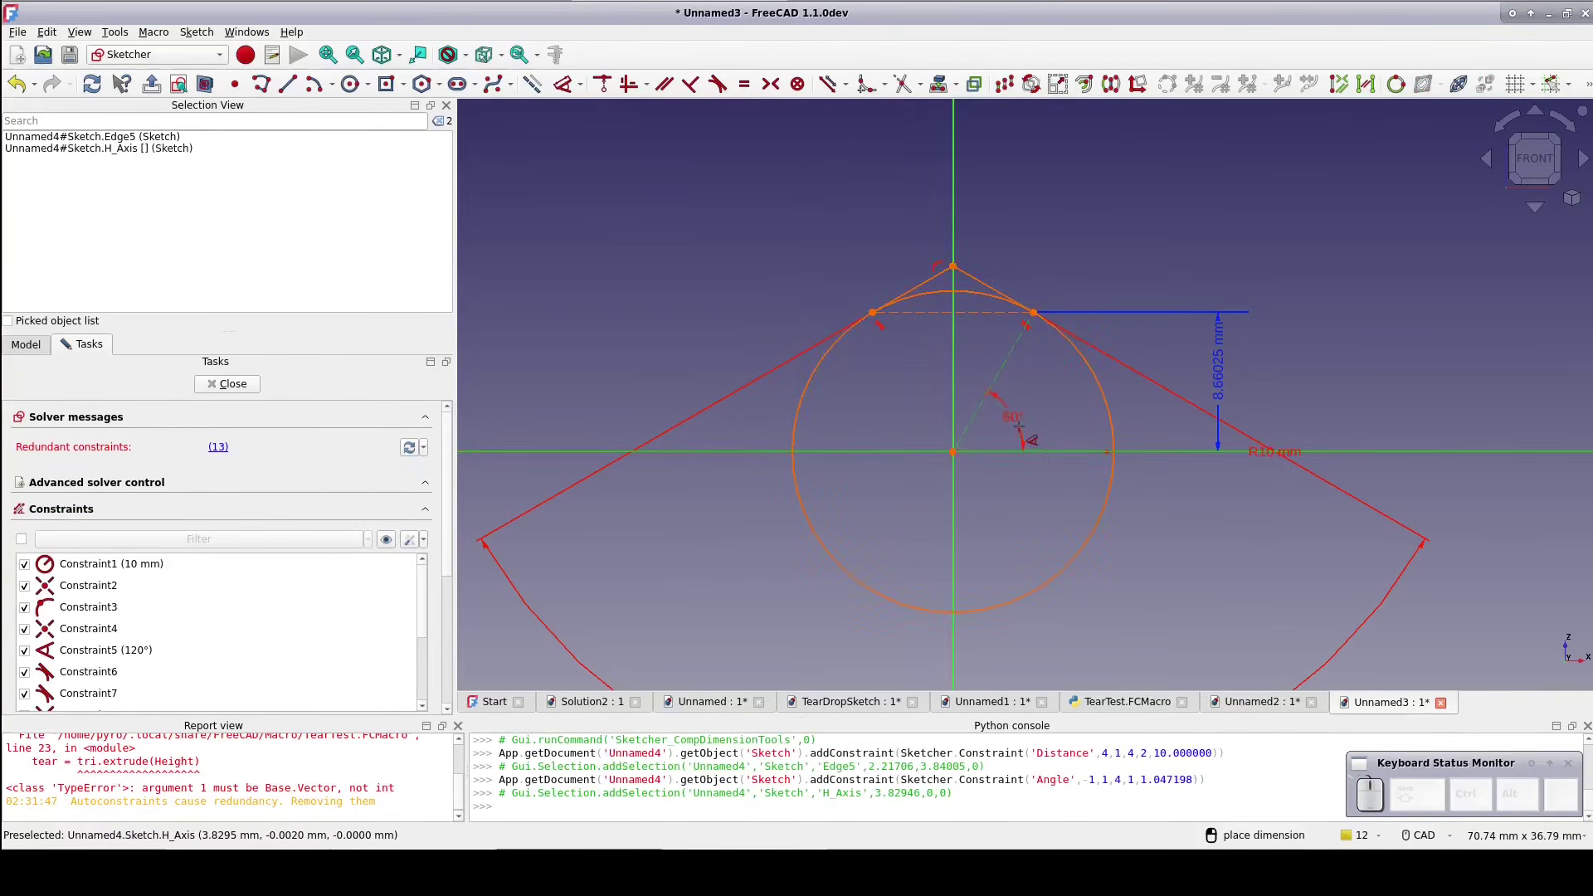
{"action": "left_click", "coordinate": [1017, 426]}
{"action": "key", "text": "Return"}
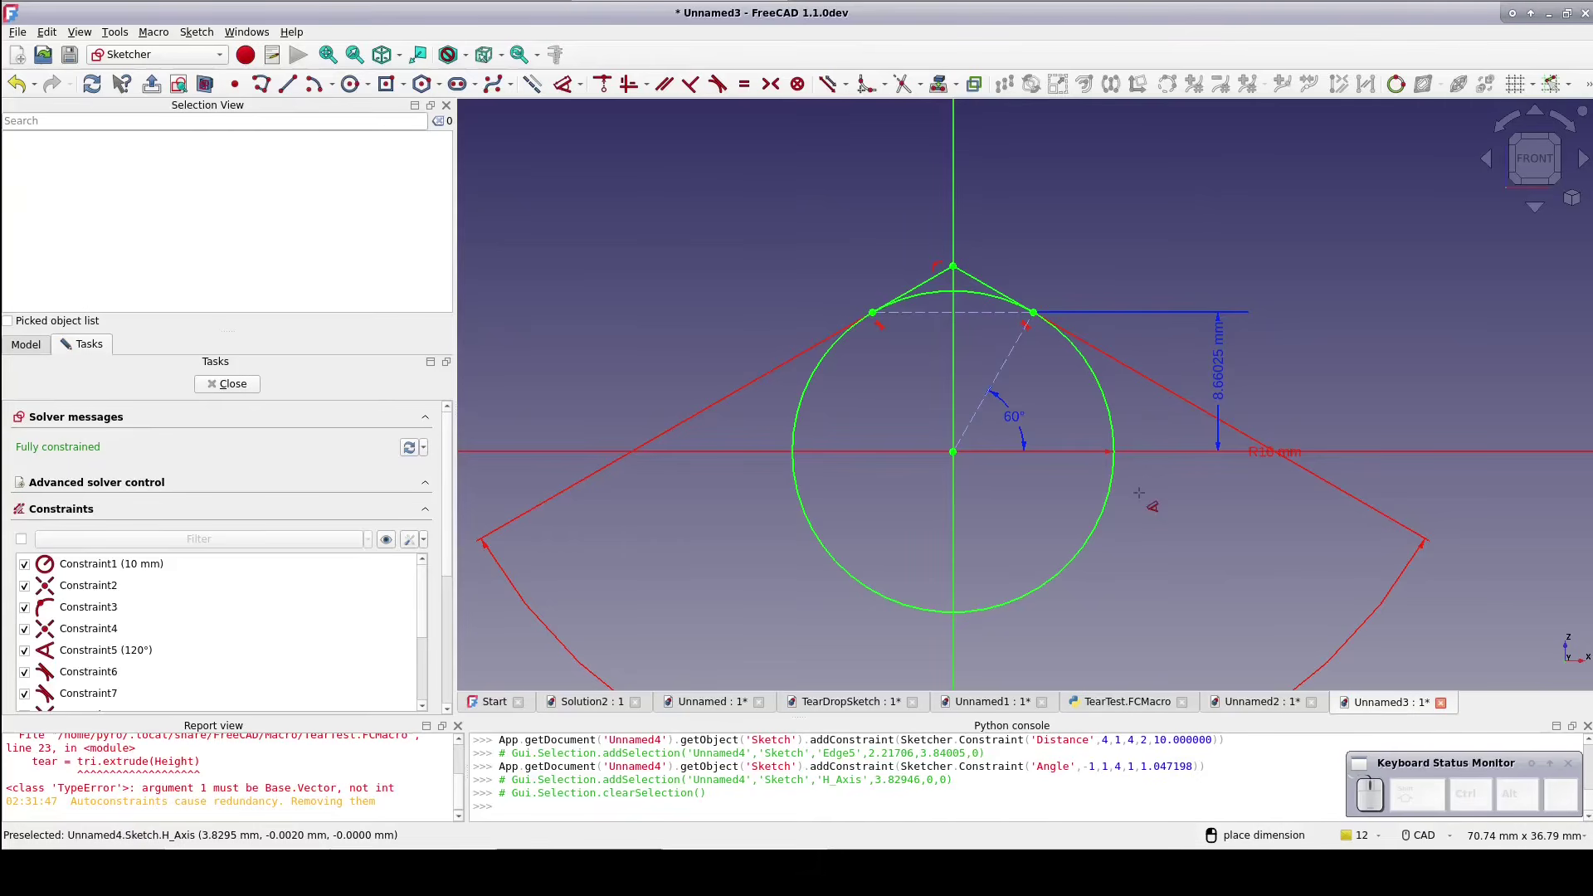
Add a reference length dimension to the horizontal construction line between the tangent points, placed above the apex
{"action": "left_click", "coordinate": [920, 314]}
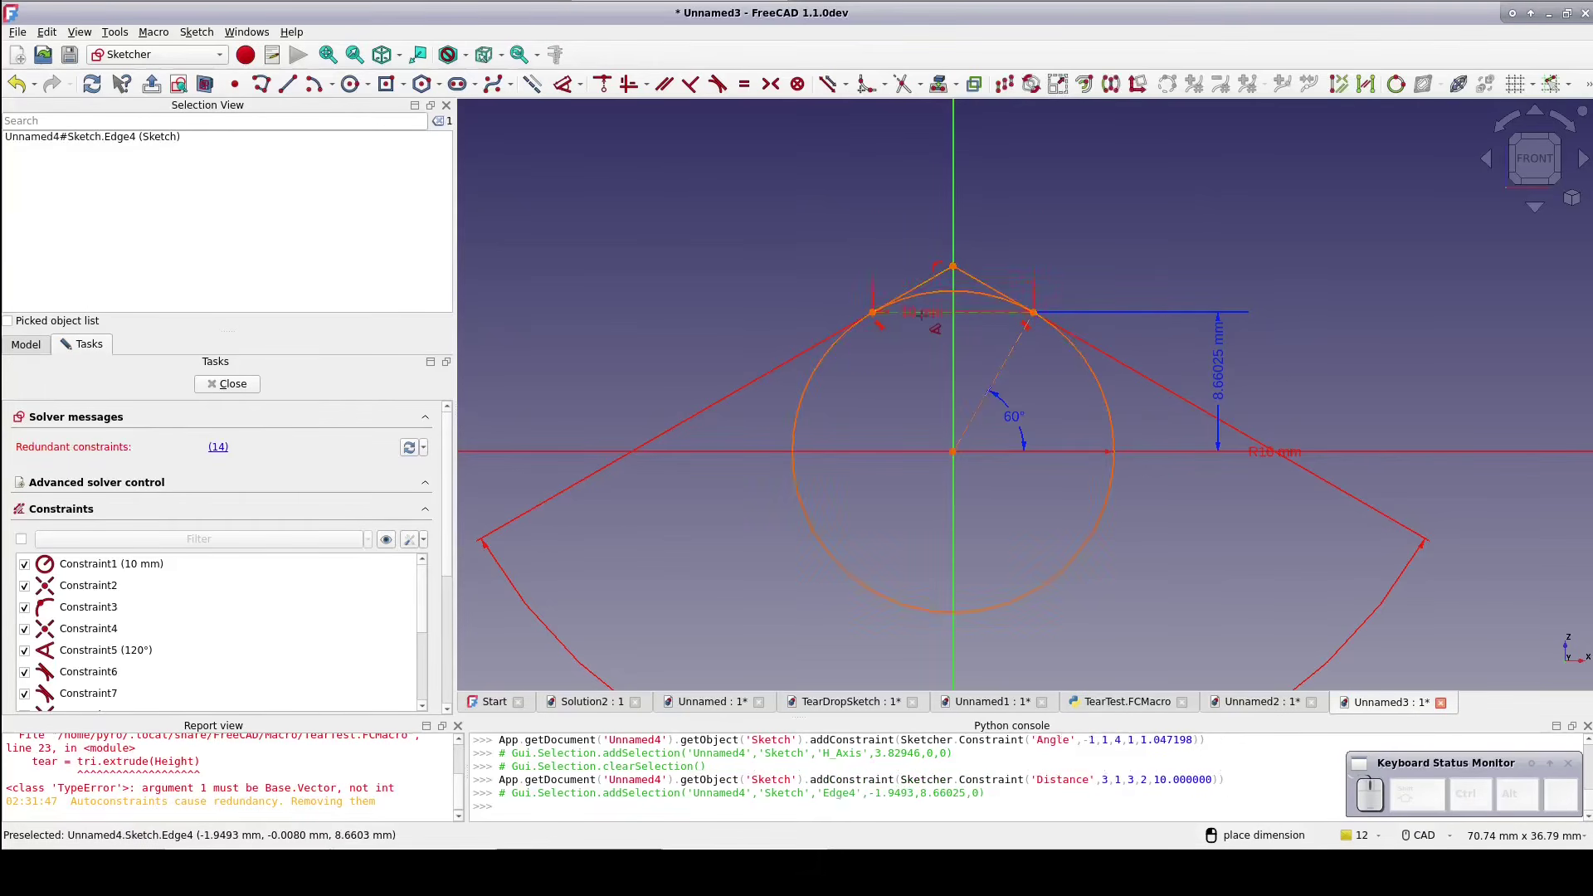
{"action": "left_click", "coordinate": [918, 173]}
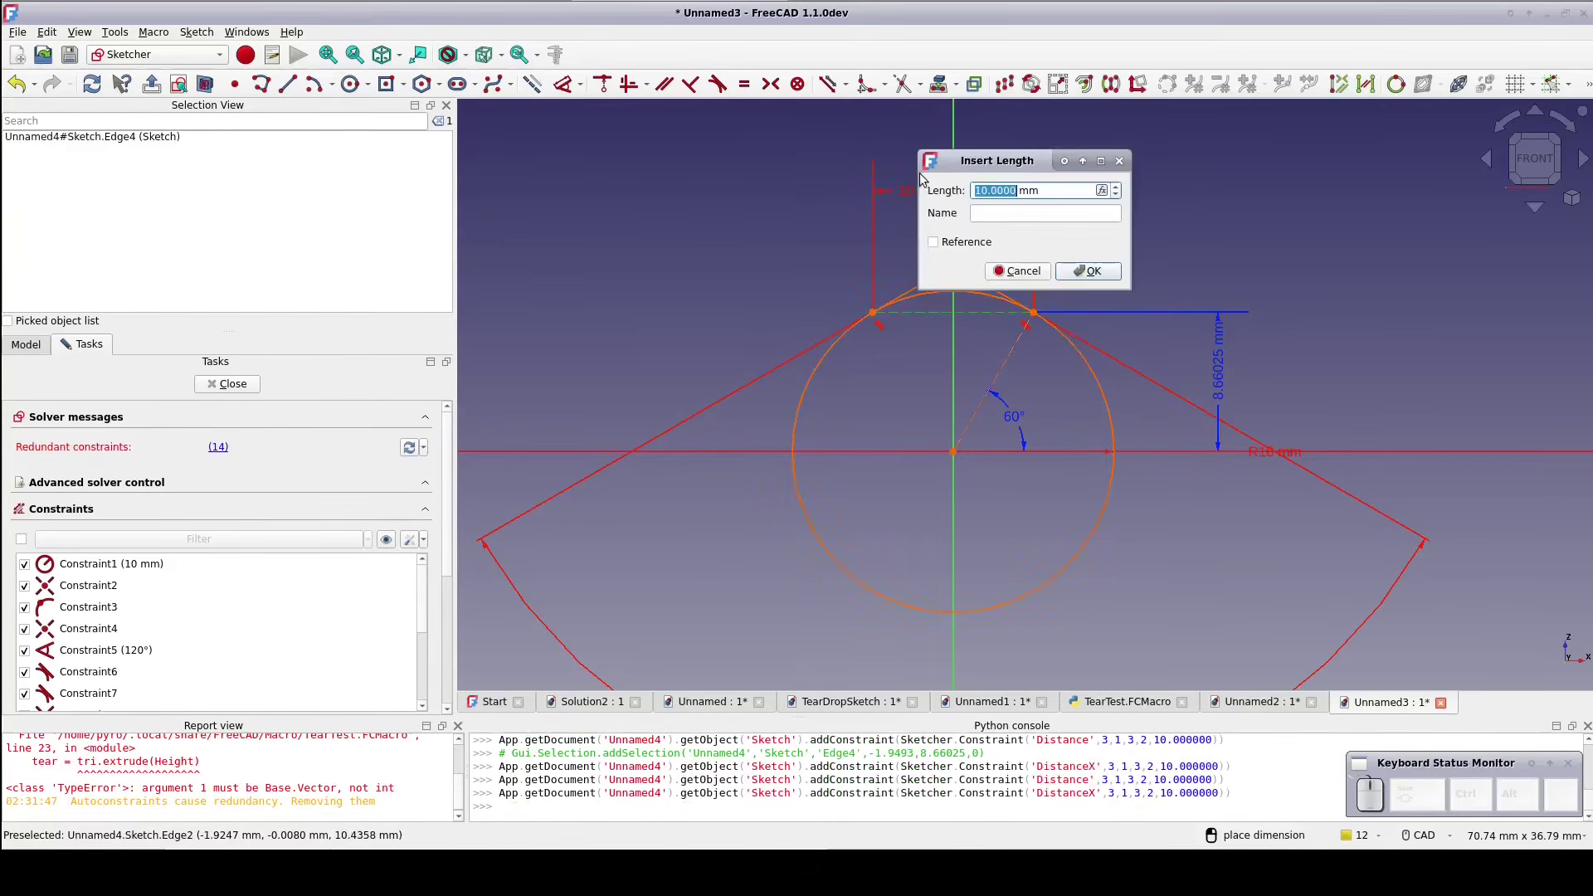
{"action": "left_click", "coordinate": [936, 244]}
{"action": "left_click", "coordinate": [1084, 271]}
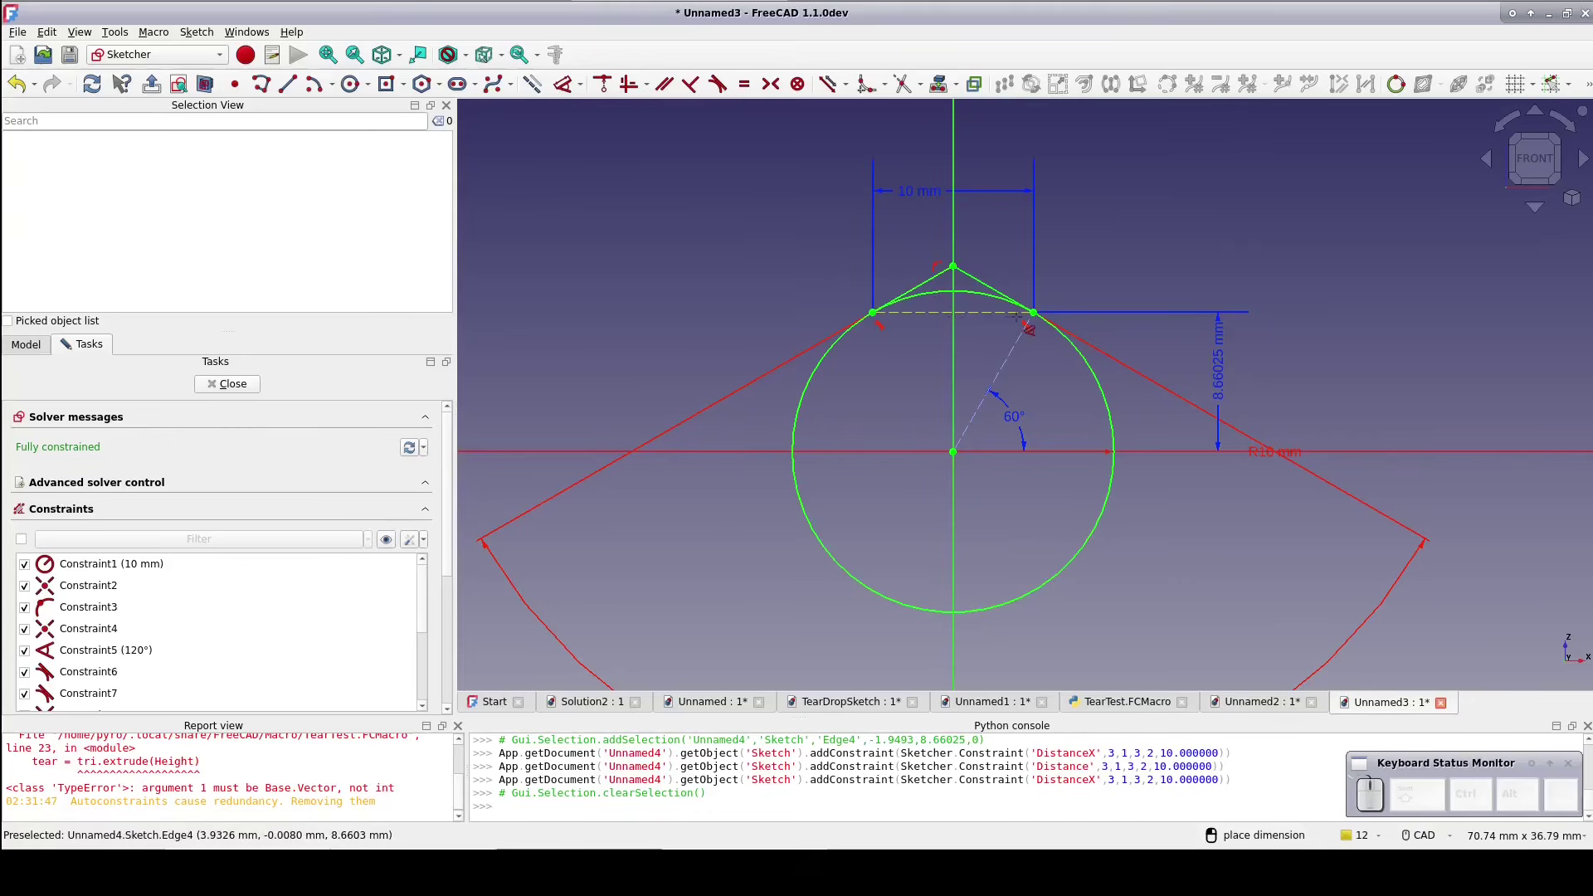
Add a reference angle dimension between the right sloped line and the horizontal construction line, placed inside the small triangle
{"action": "left_click", "coordinate": [986, 295]}
{"action": "left_click", "coordinate": [564, 84]}
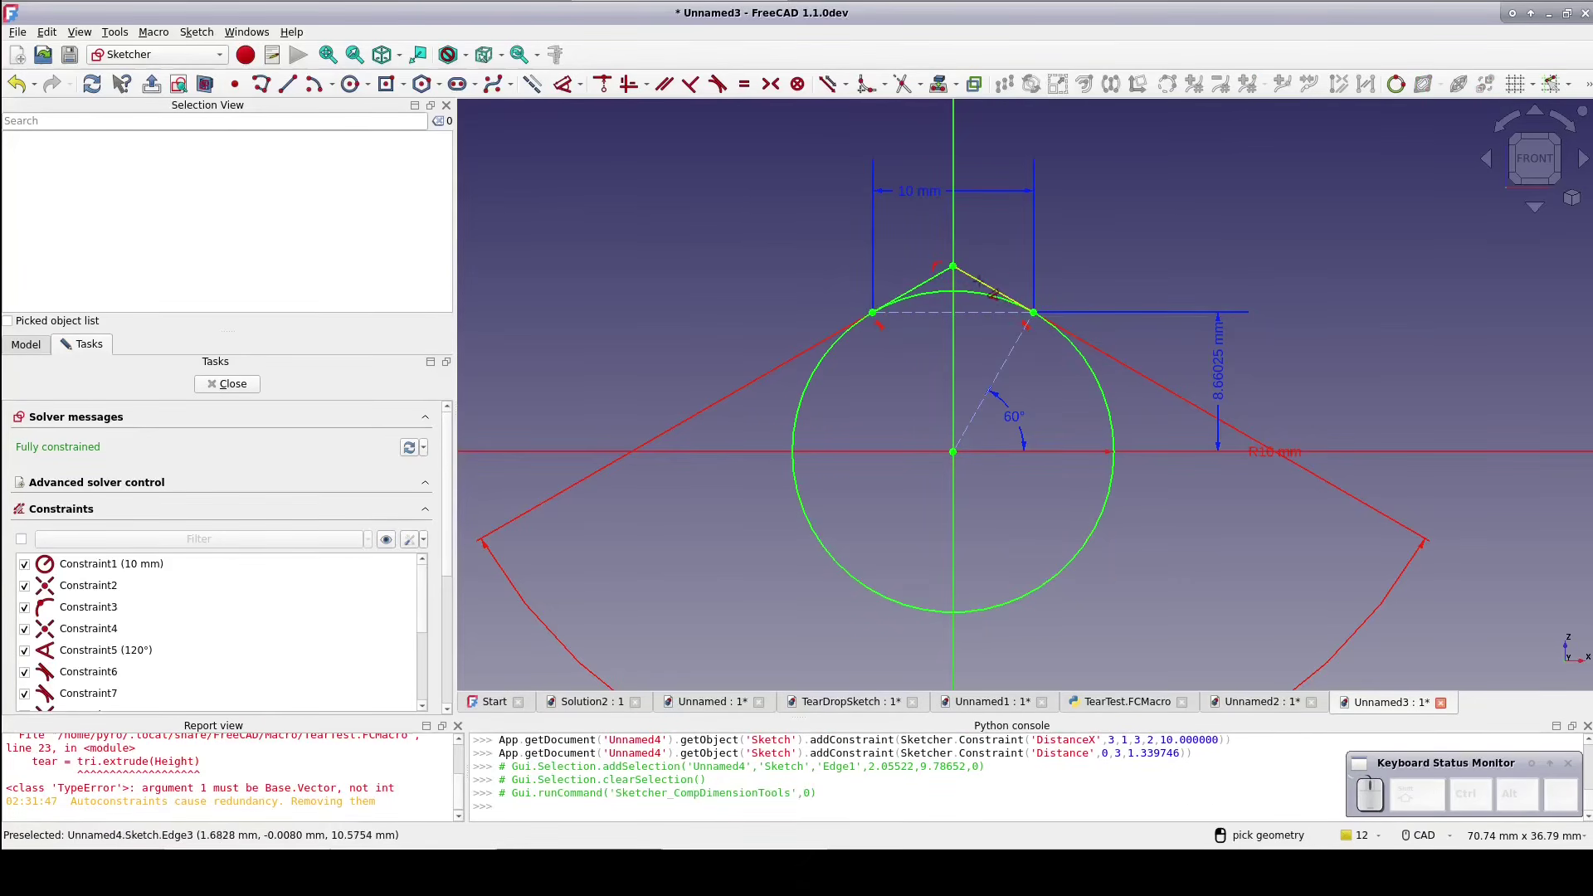
{"action": "left_click", "coordinate": [987, 292]}
{"action": "left_click", "coordinate": [993, 318]}
{"action": "left_click", "coordinate": [972, 312]}
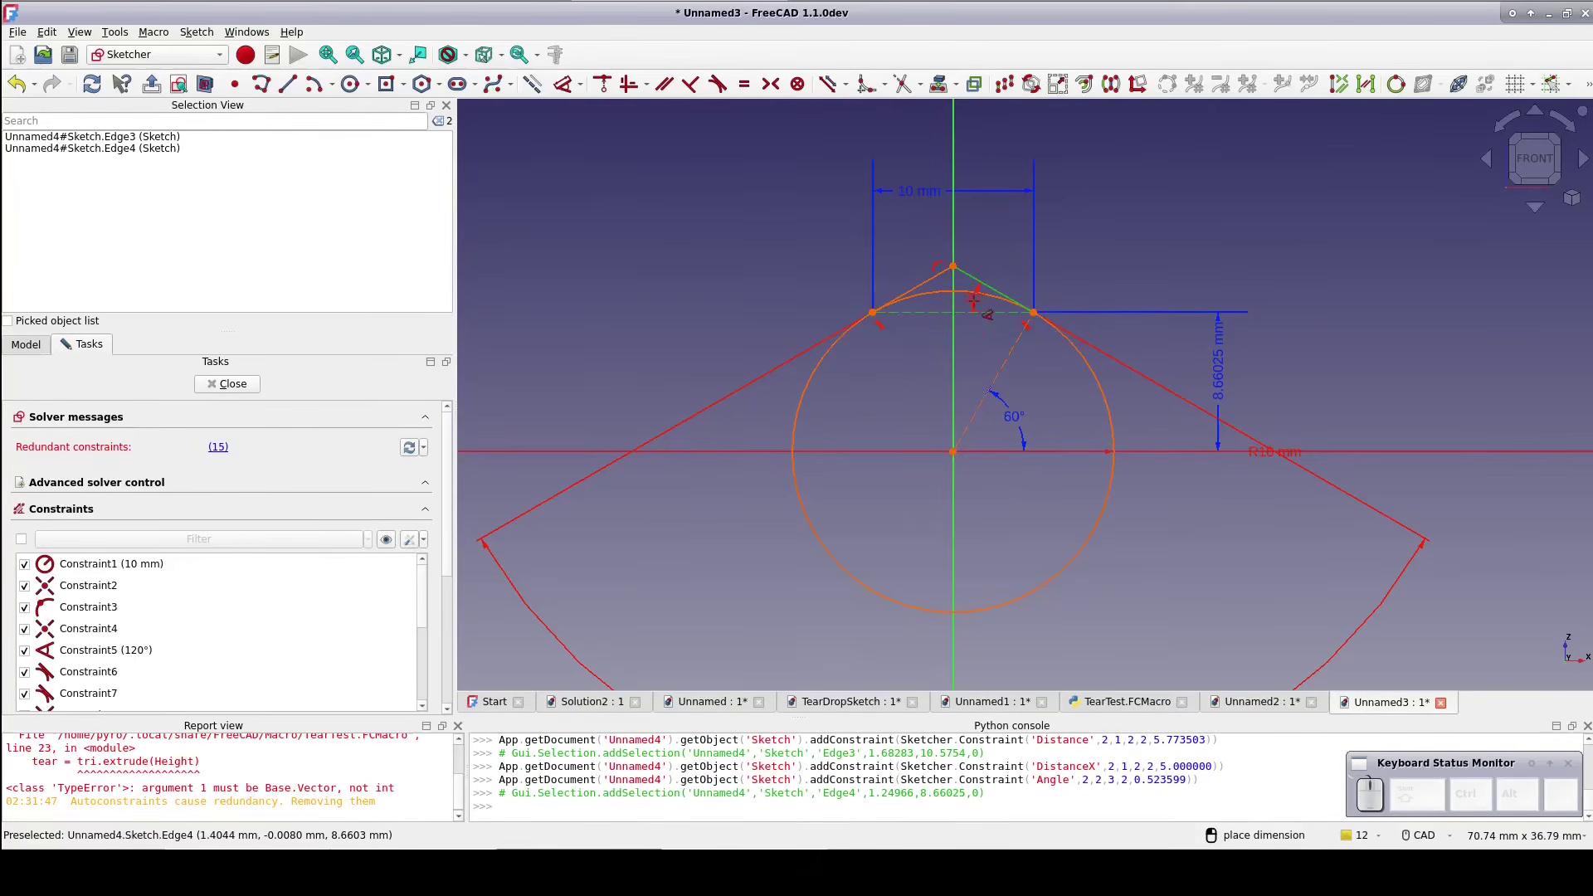
{"action": "left_click", "coordinate": [973, 301]}
{"action": "left_click", "coordinate": [991, 370]}
{"action": "left_click", "coordinate": [1134, 396]}
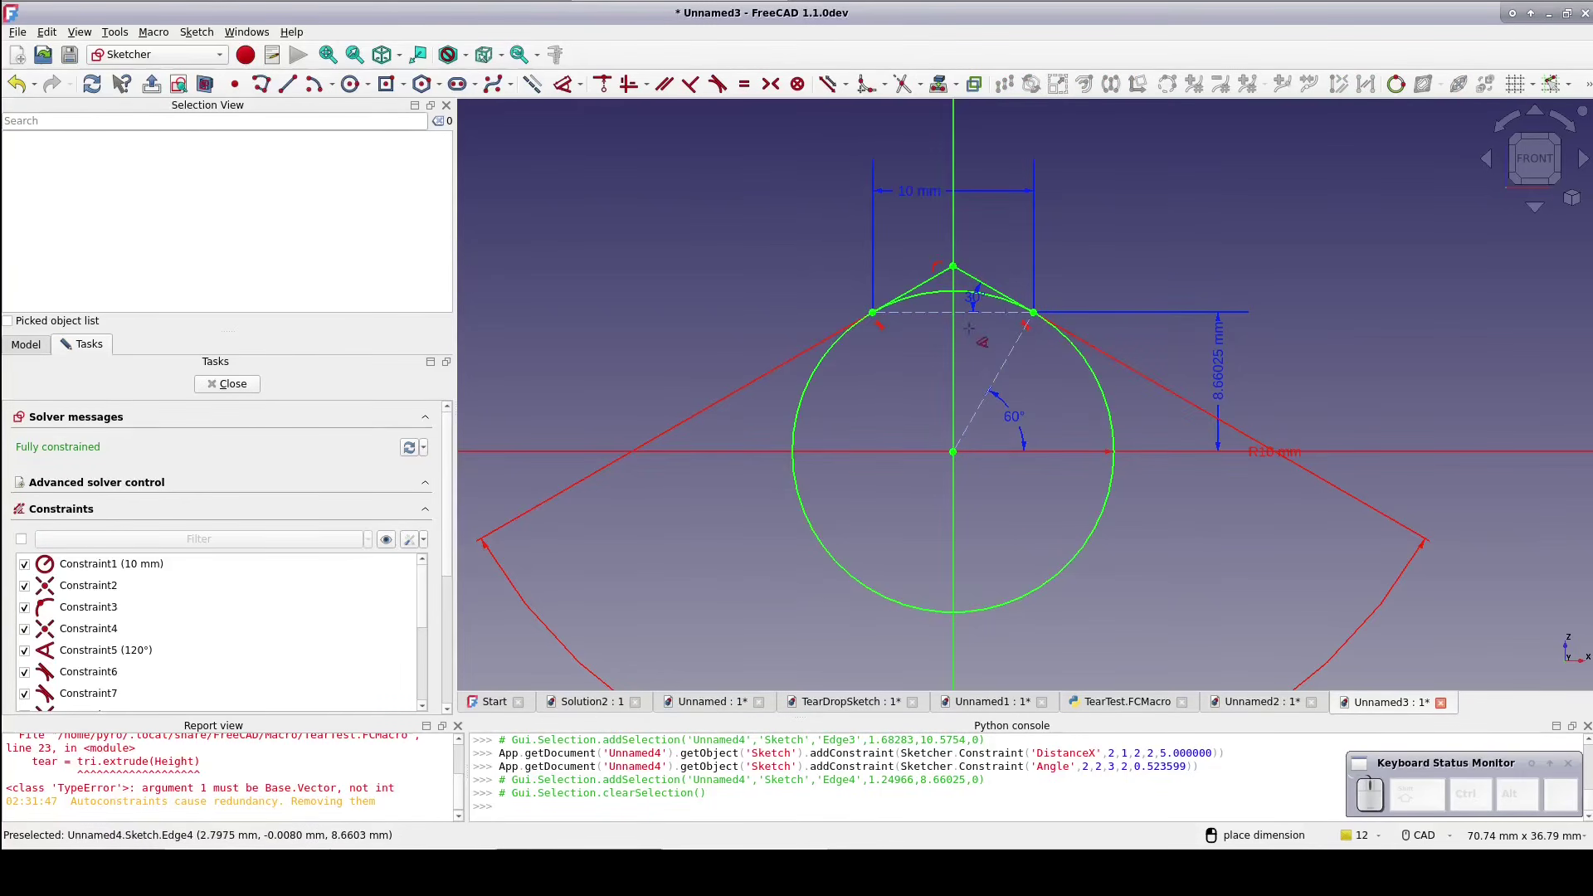
{"action": "right_click", "coordinate": [1166, 240]}
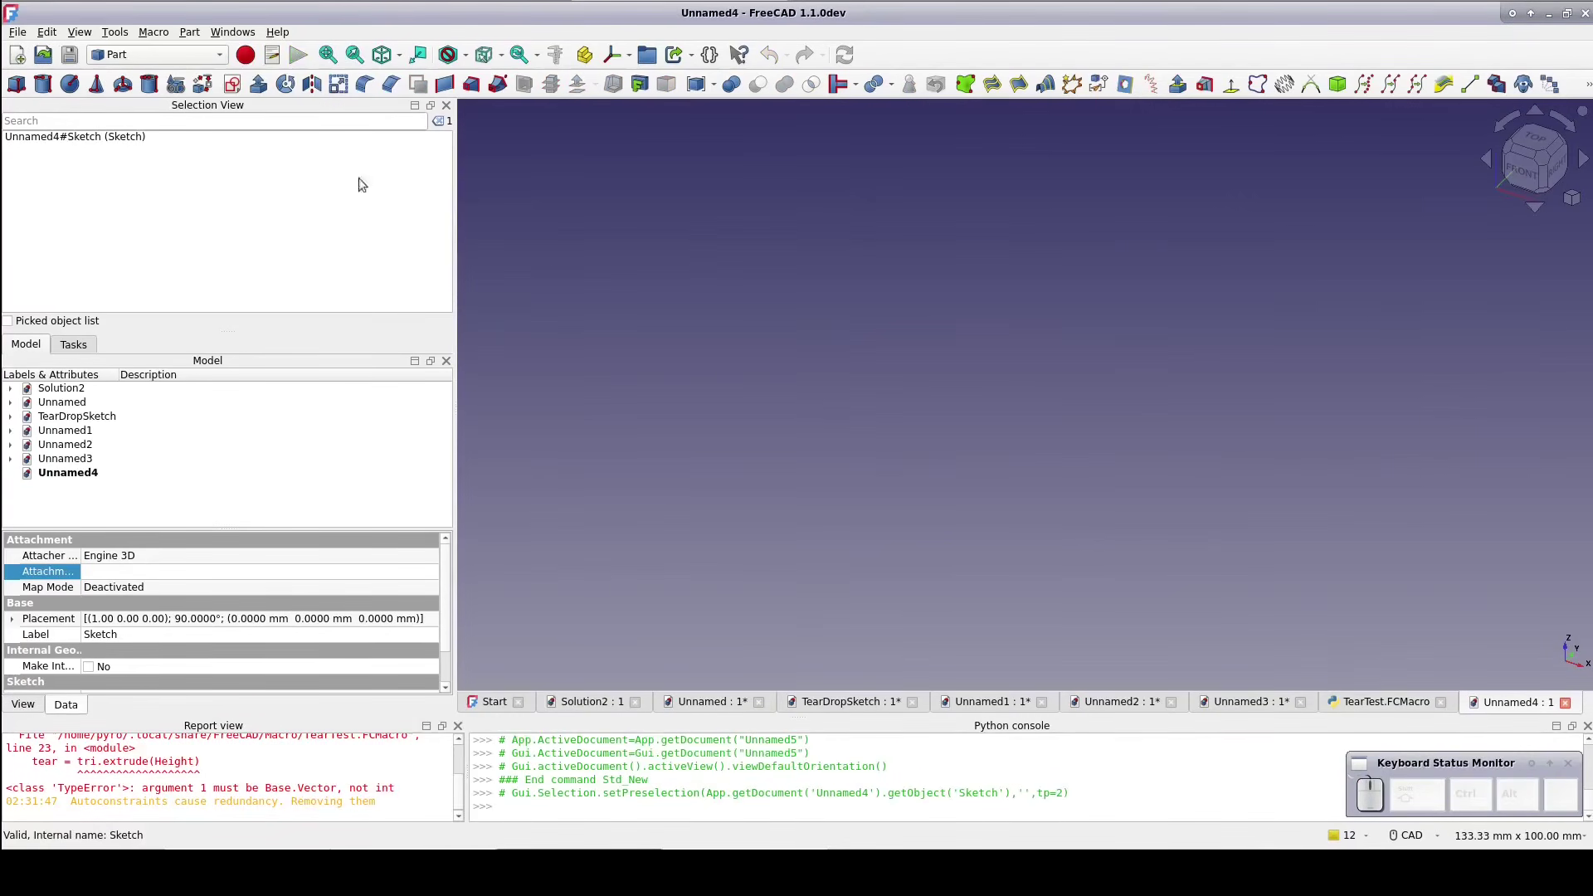
Run the recent TearTest macro in the empty document to generate the teardrop solid, and inspect the shape's end and side
{"action": "left_click", "coordinate": [154, 31]}
{"action": "mouse_move", "coordinate": [313, 85]}
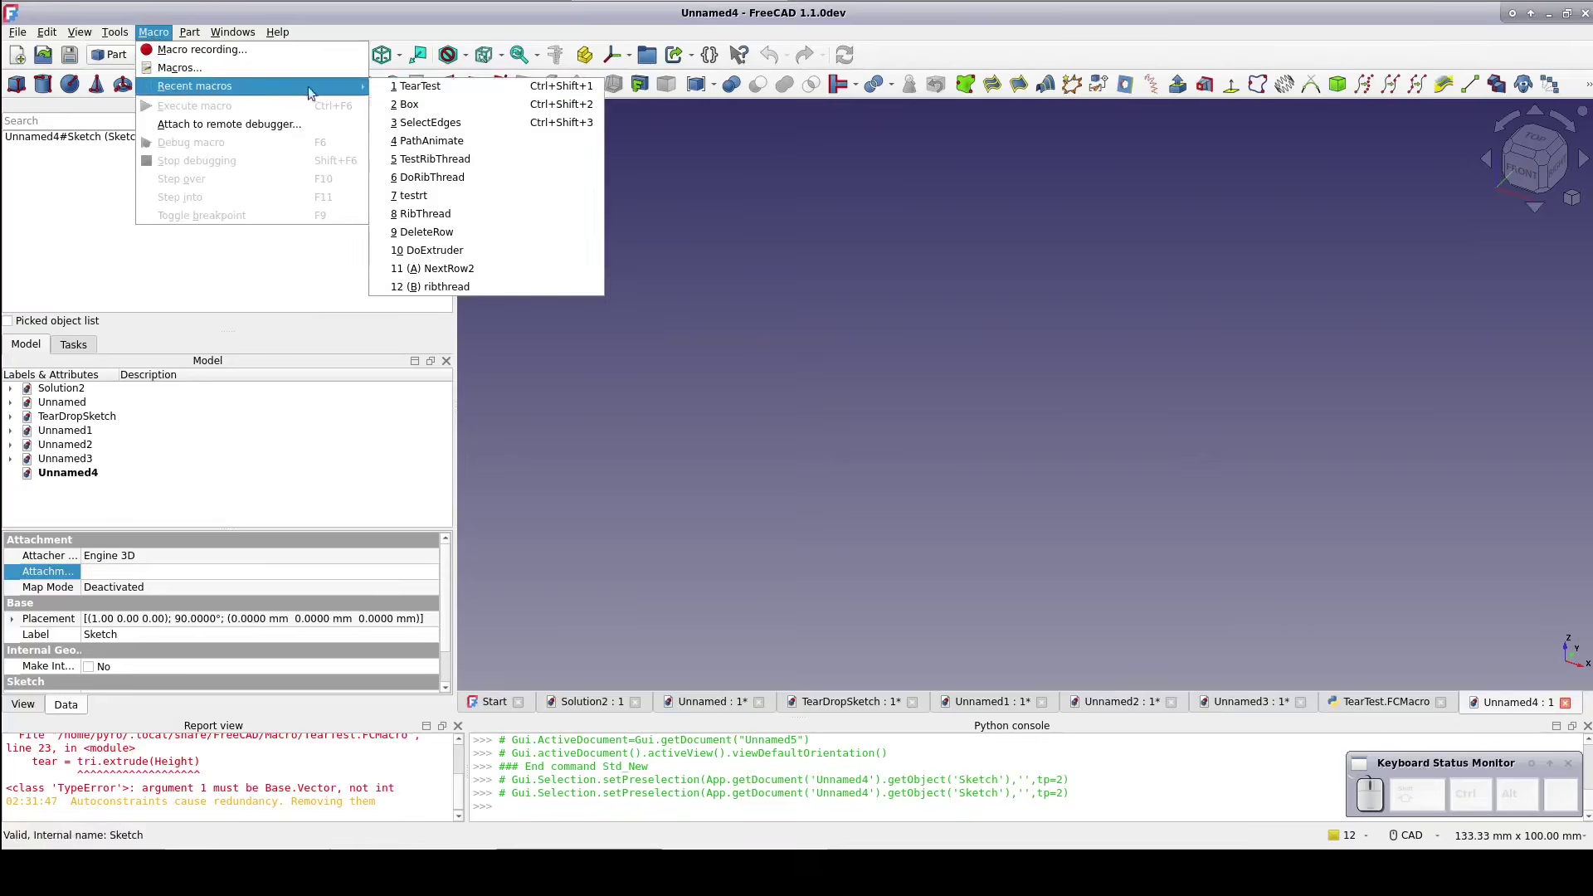
{"action": "left_click", "coordinate": [442, 87]}
{"action": "middle_click_drag", "start_coordinate": [869, 196], "coordinate": [845, 309]}
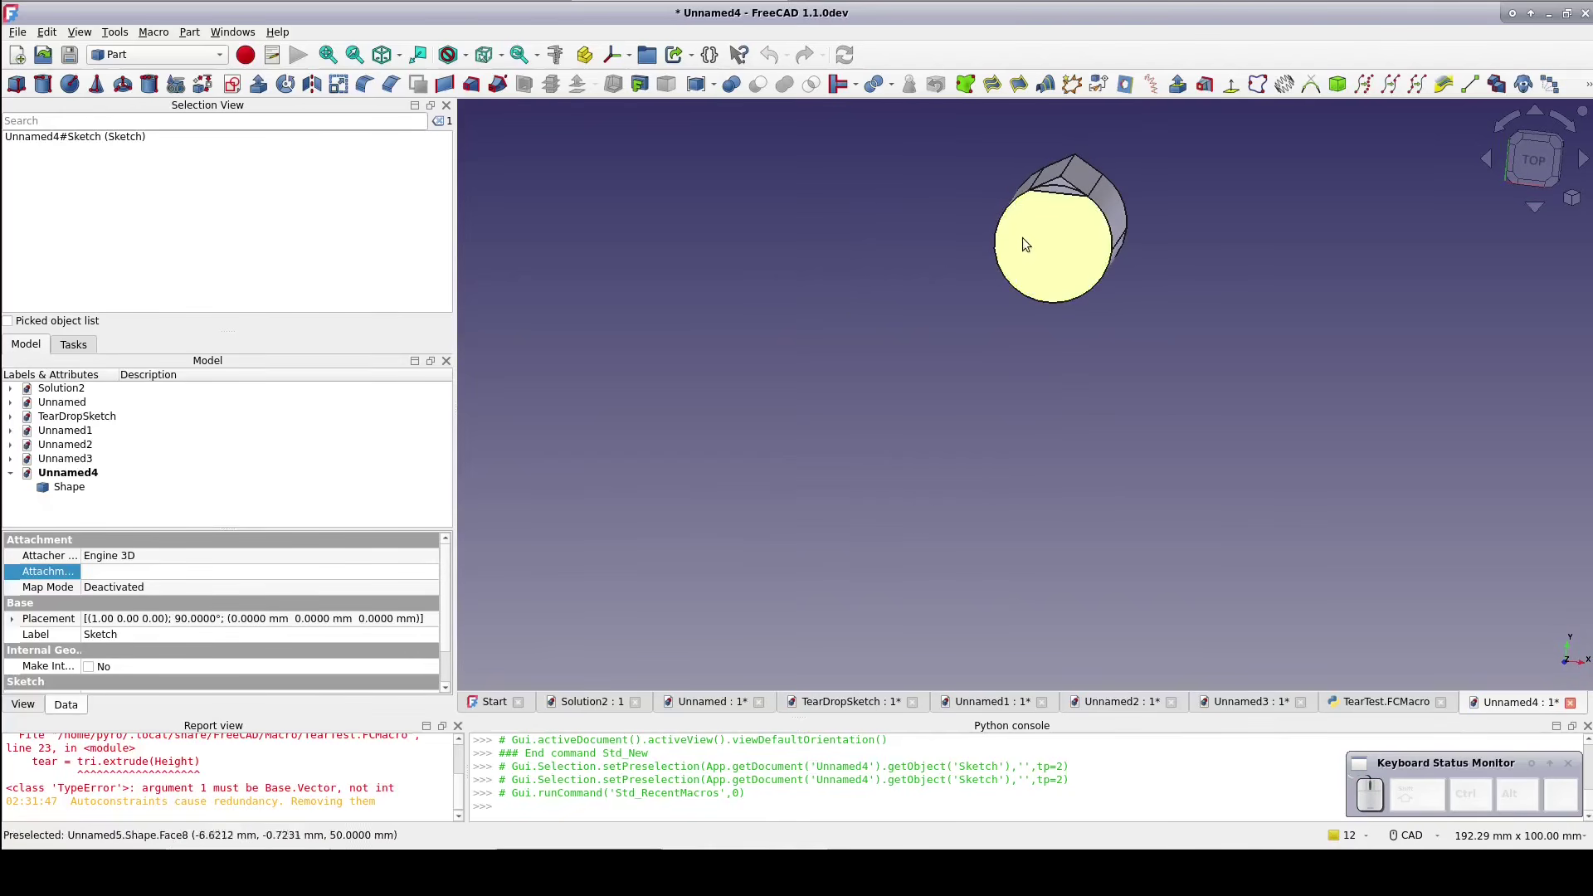
{"action": "middle_click_drag", "start_coordinate": [1038, 231], "coordinate": [958, 355]}
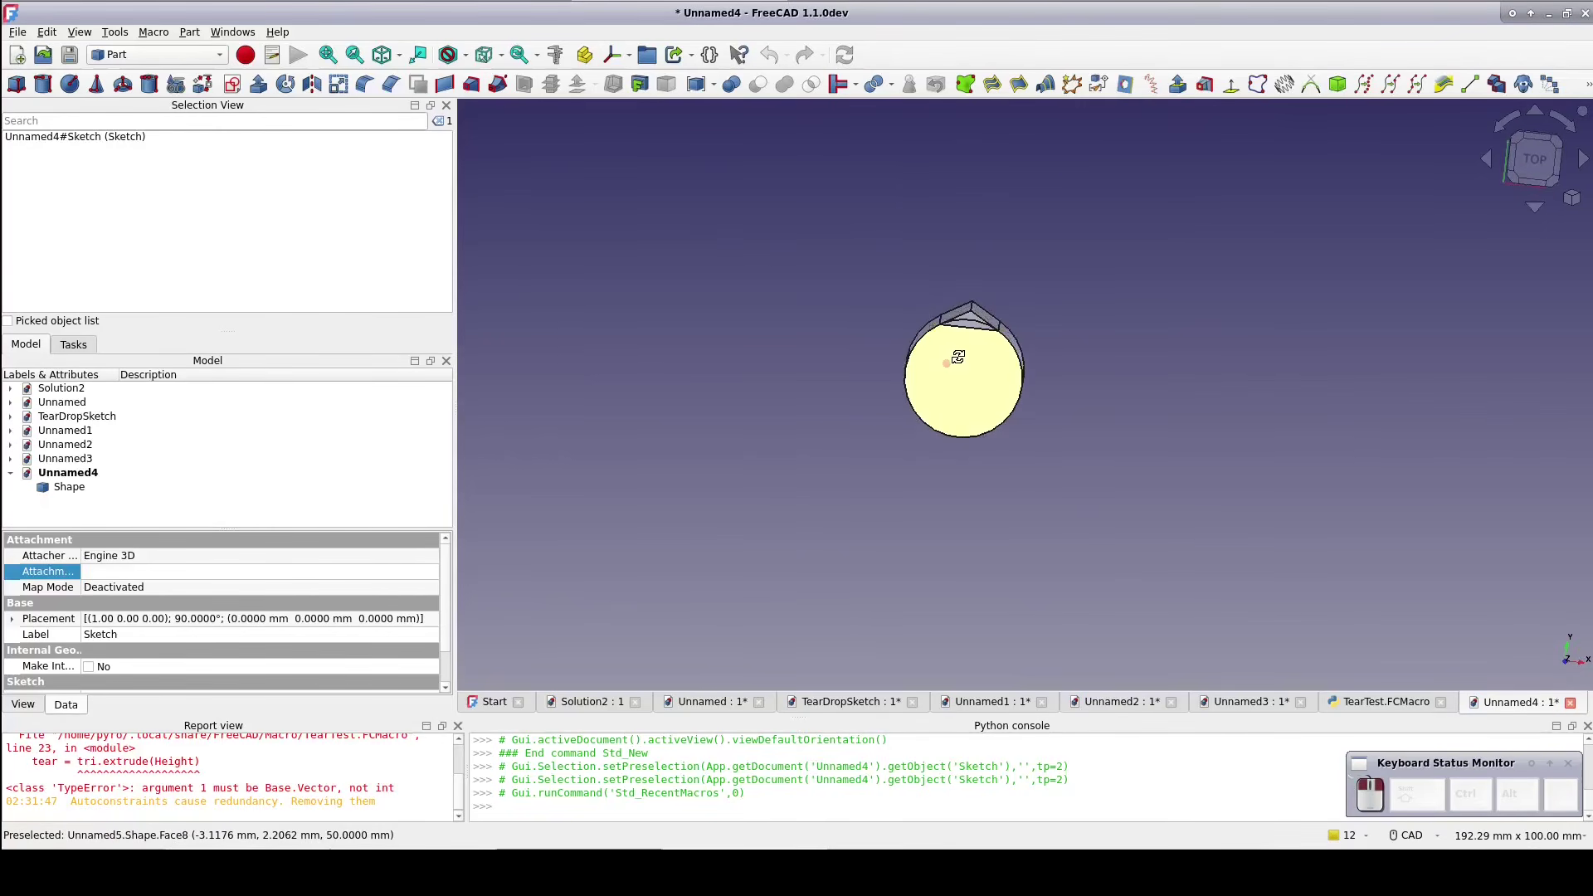
{"action": "scroll", "coordinate": [958, 361], "scroll_direction": "up", "scroll_amount": 2}
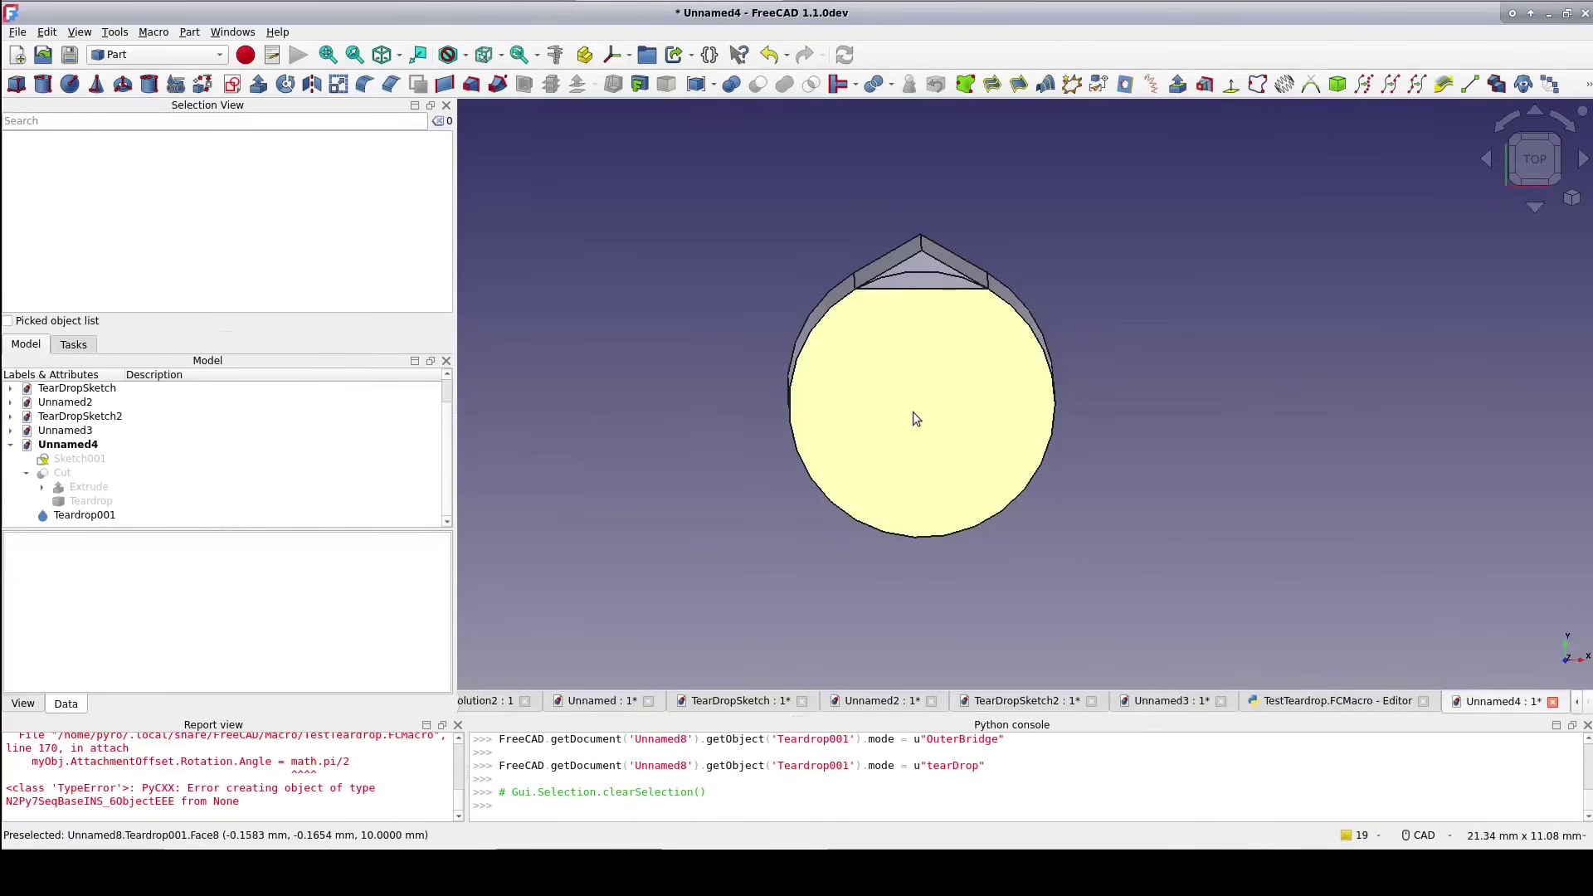
{"action": "middle_click_drag", "start_coordinate": [913, 413], "coordinate": [748, 422]}
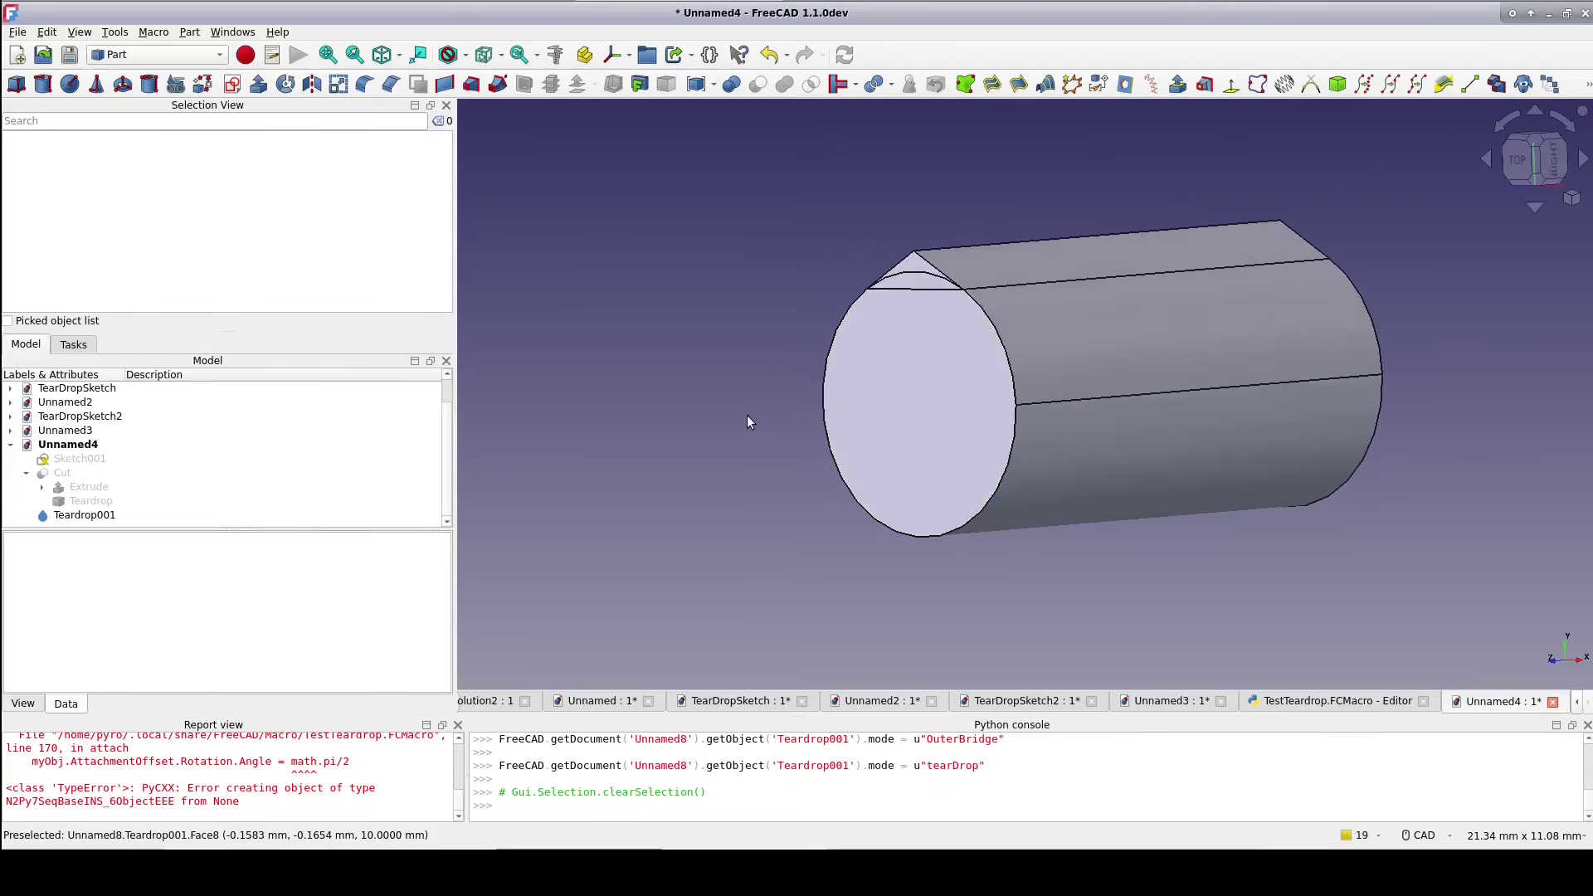